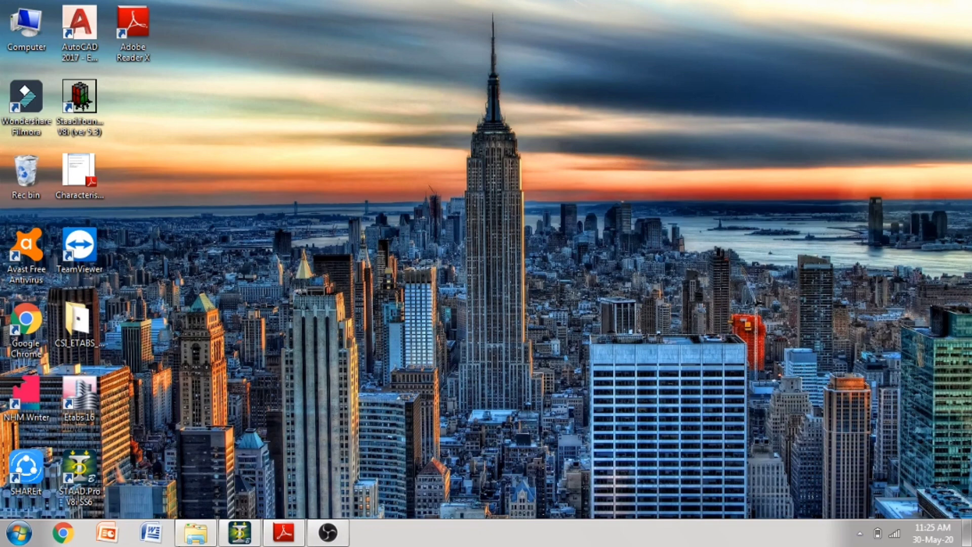
Switch to Adobe Reader and examine the PDF's 4th. LOADING page with the dead and live load calculations
click(283, 532)
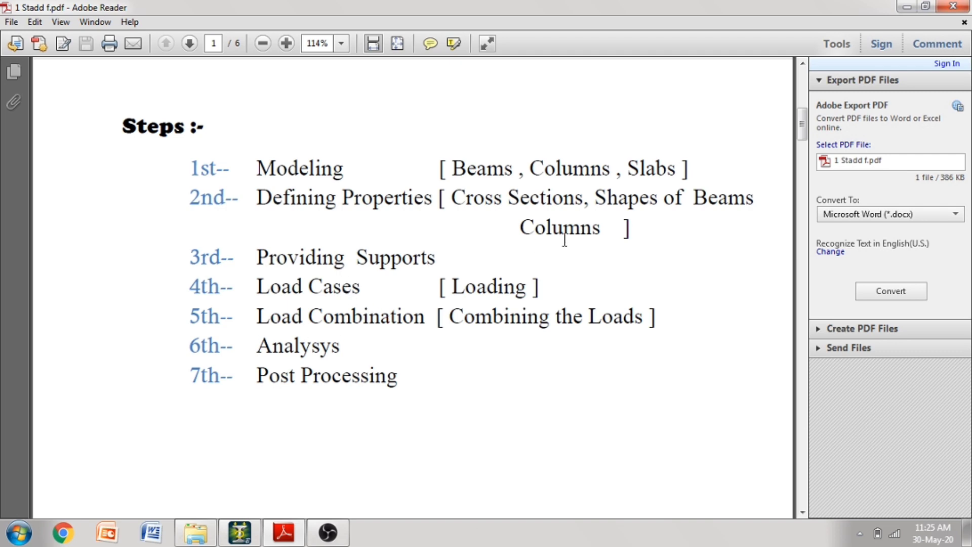
scroll(555, 238, down, 15)
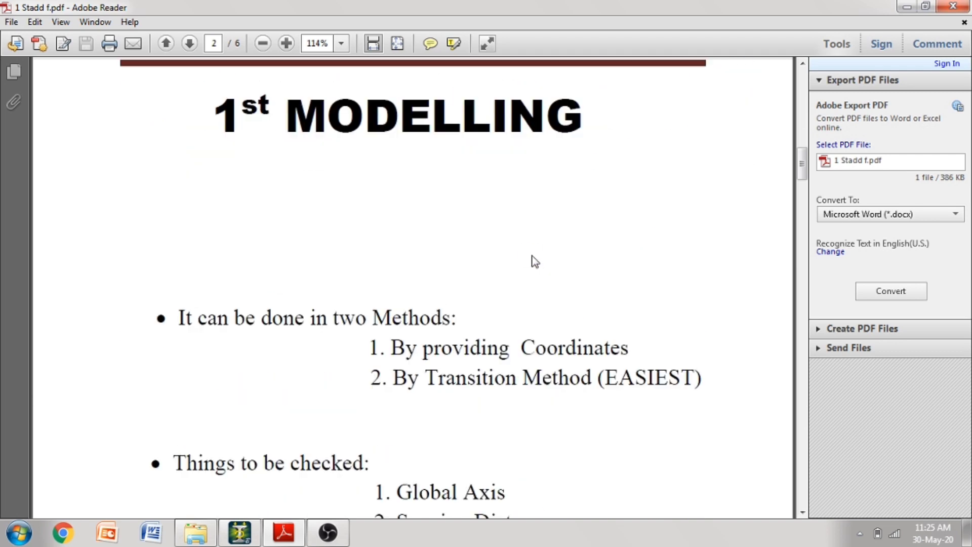
scroll(479, 463, down, 10)
scroll(522, 369, up, 14)
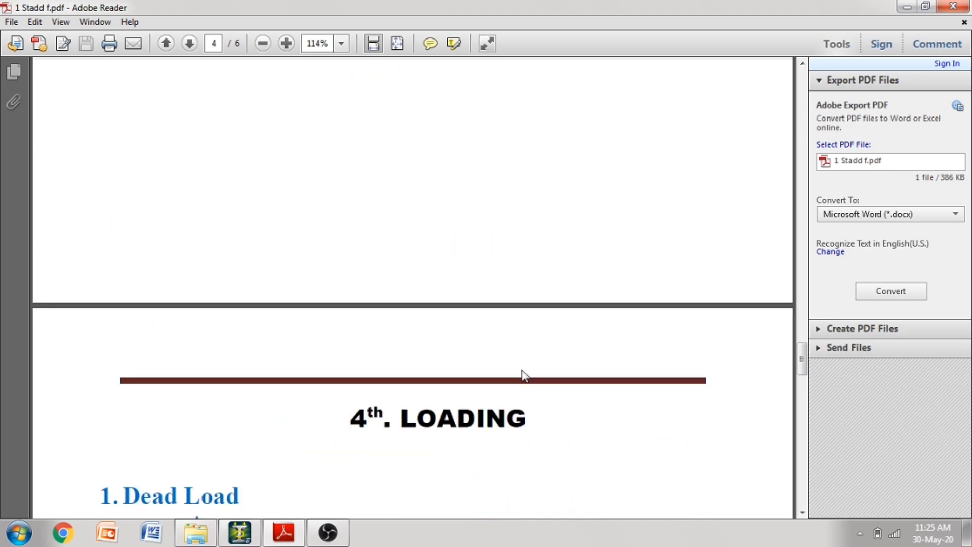
scroll(526, 375, up, 2)
scroll(527, 375, down, 10)
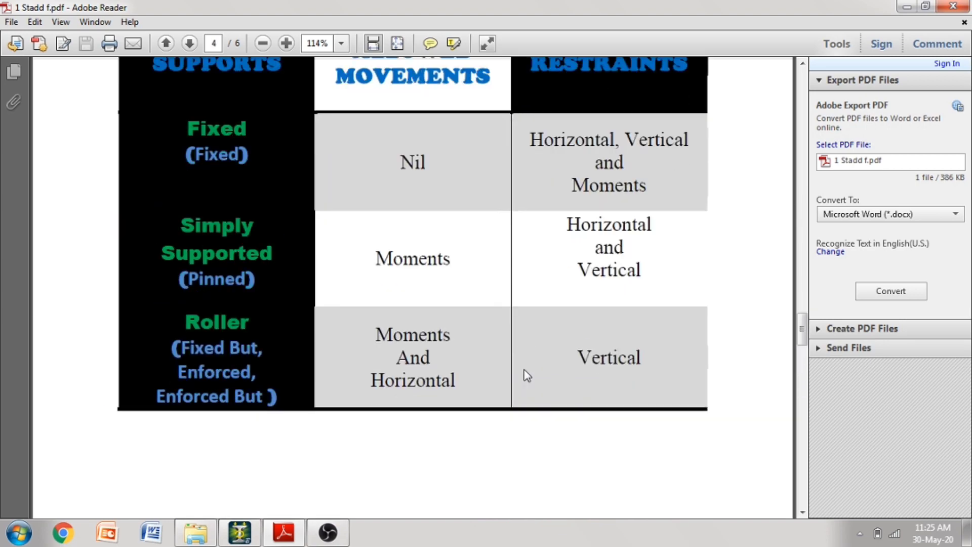
scroll(526, 375, down, 13)
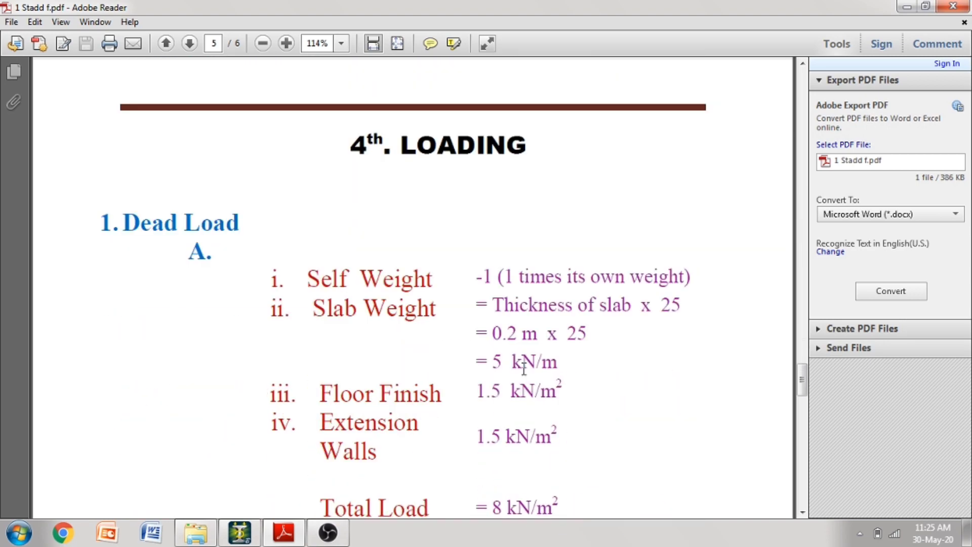
scroll(526, 366, up, 3)
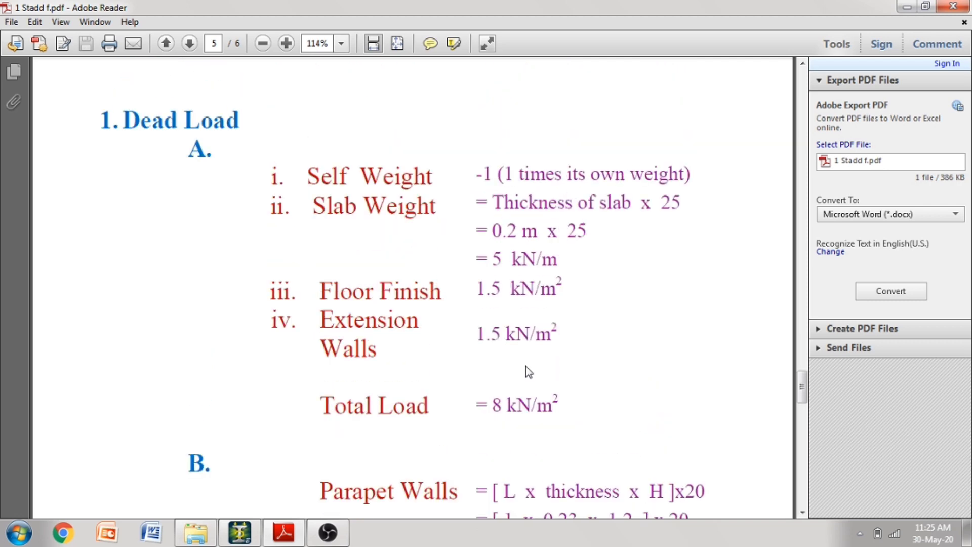
scroll(525, 366, up, 2)
scroll(526, 365, down, 1)
ctrl+scroll(261, 230, down, 2)
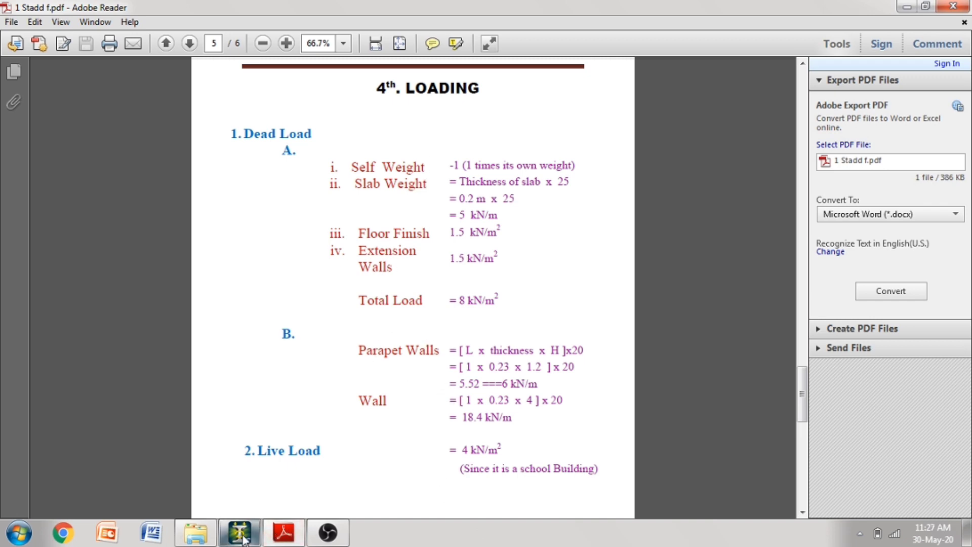
Switch to STAAD.Pro, open the recent project Tamil Tech SChool and bring up its Load & Definition settings
click(202, 404)
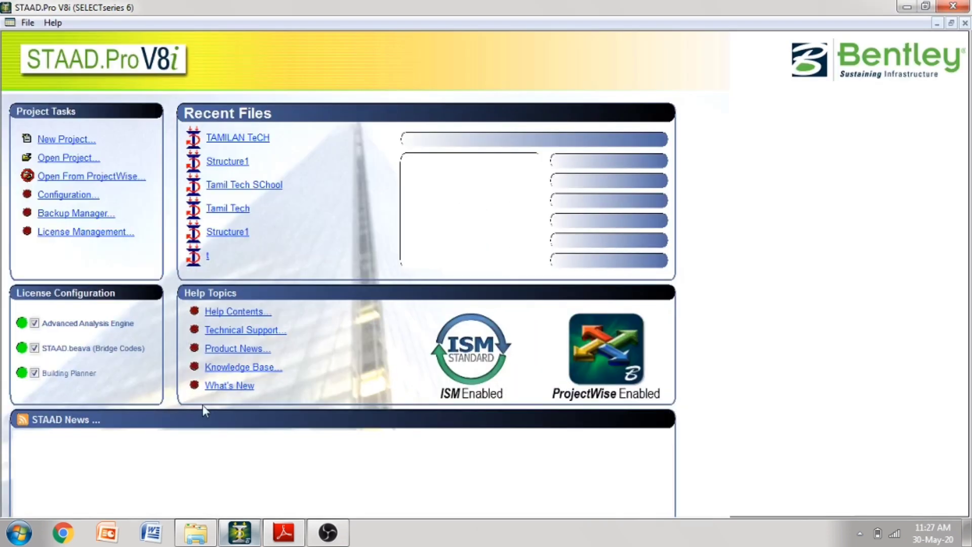
click(218, 183)
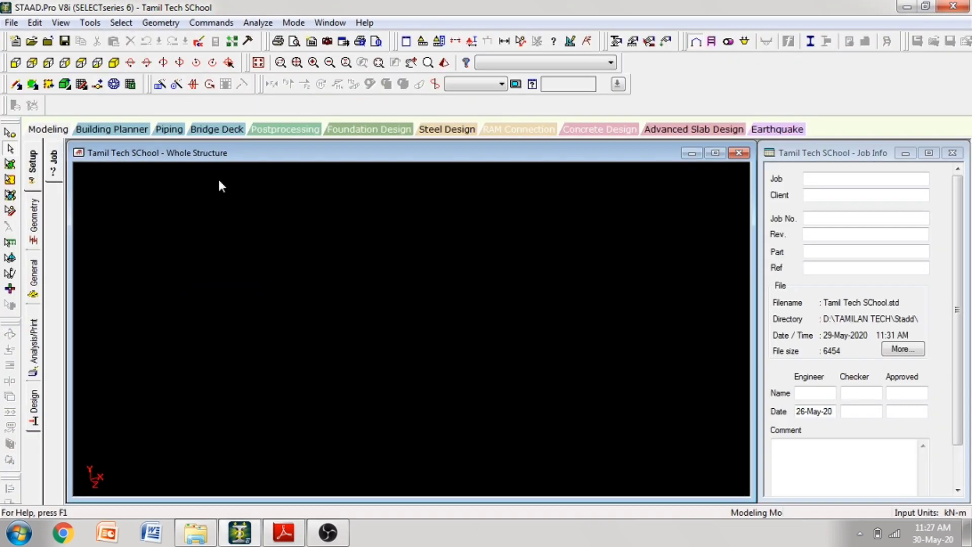
click(34, 265)
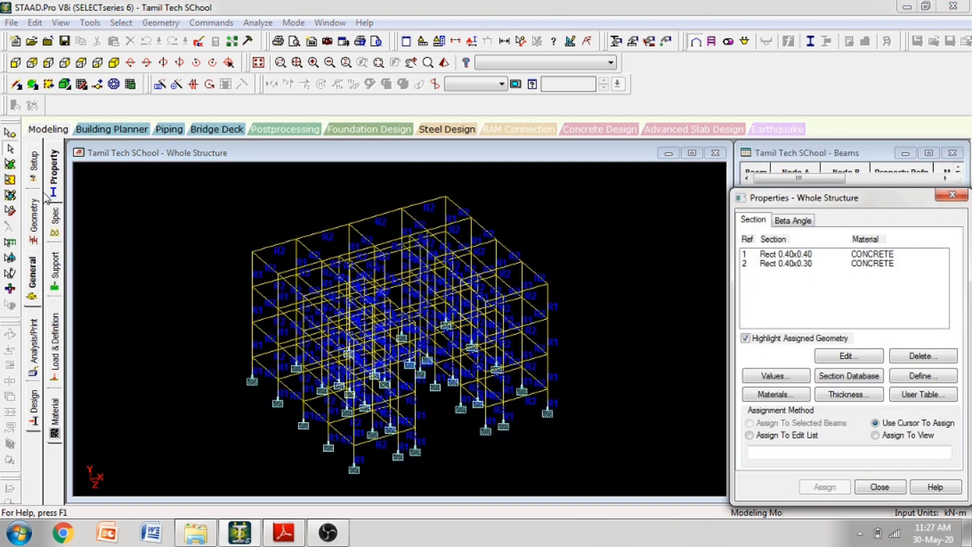
click(53, 284)
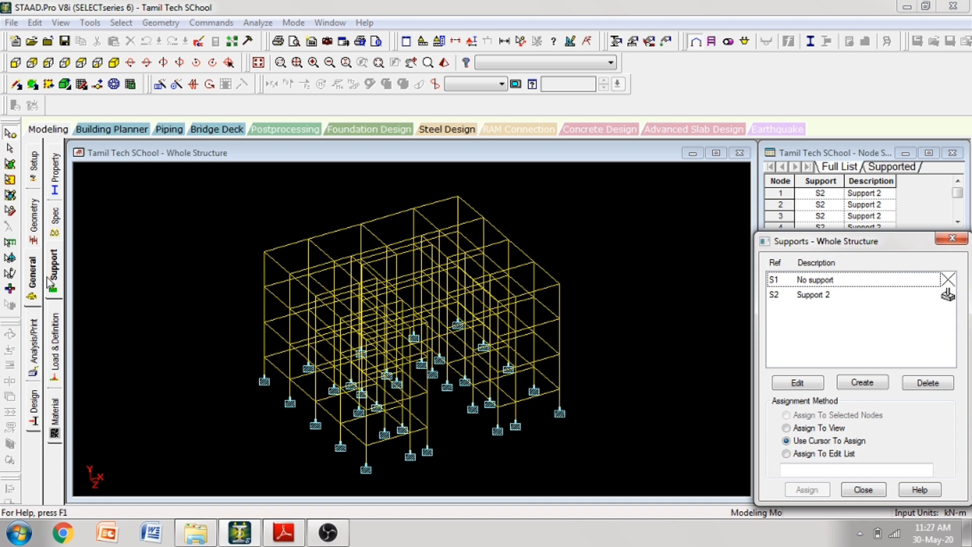
click(54, 337)
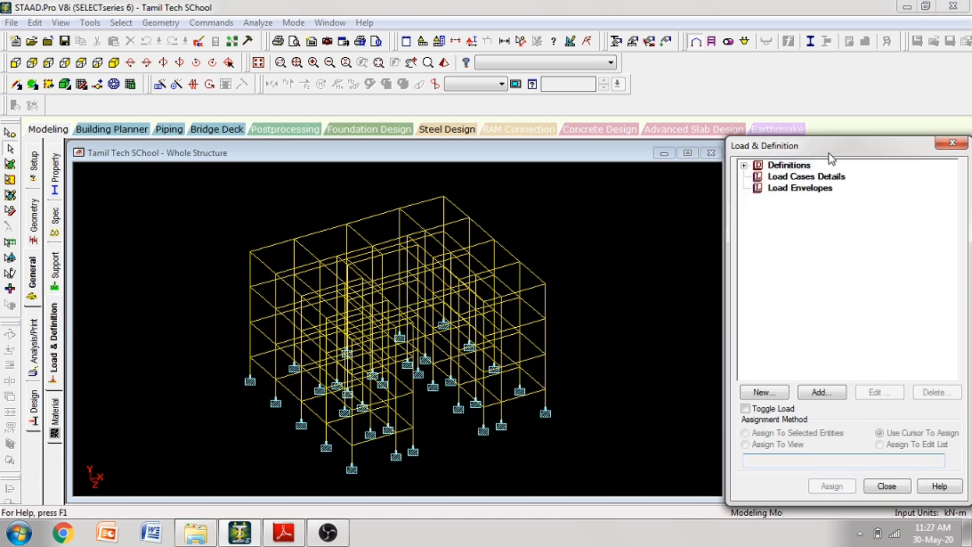
drag(829, 152, 830, 147)
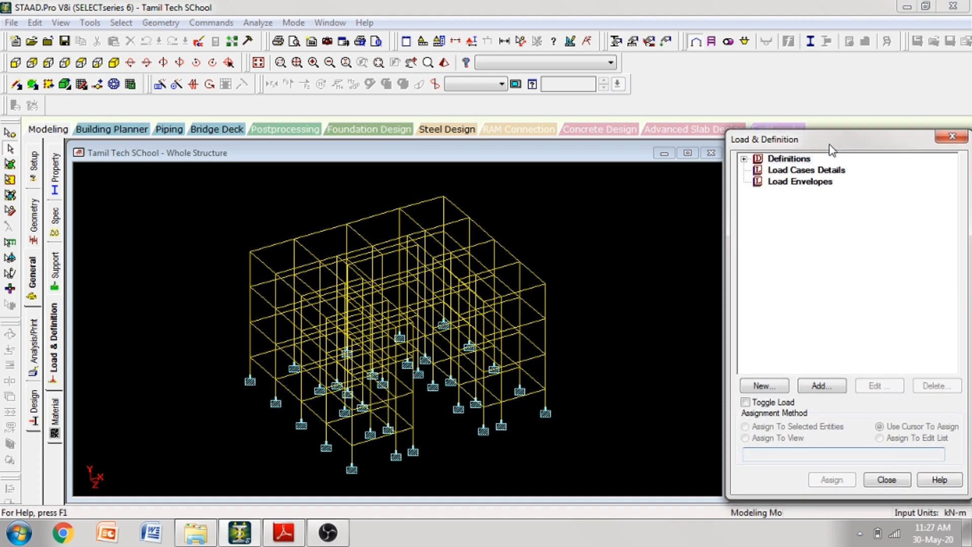
Open the form for adding a new primary load case under Load Cases Details
click(798, 172)
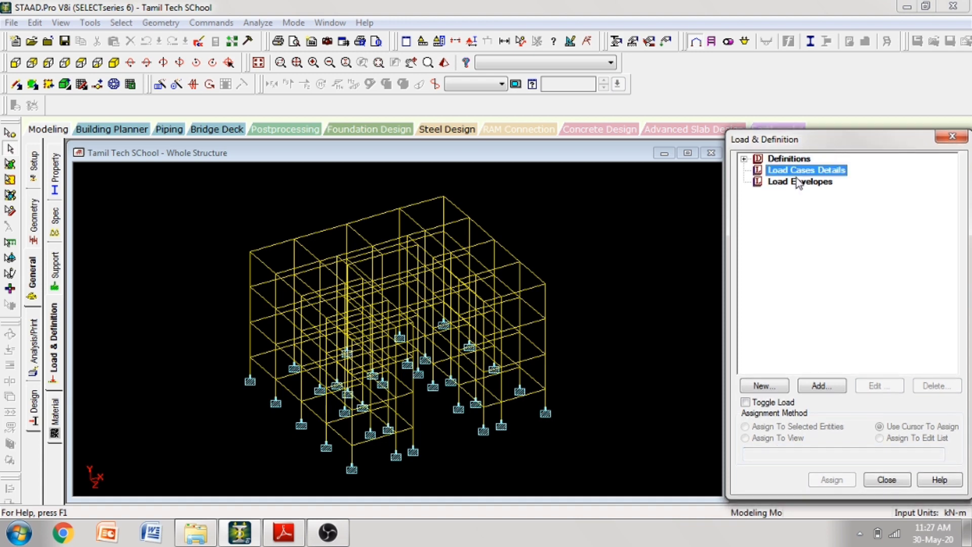
click(801, 183)
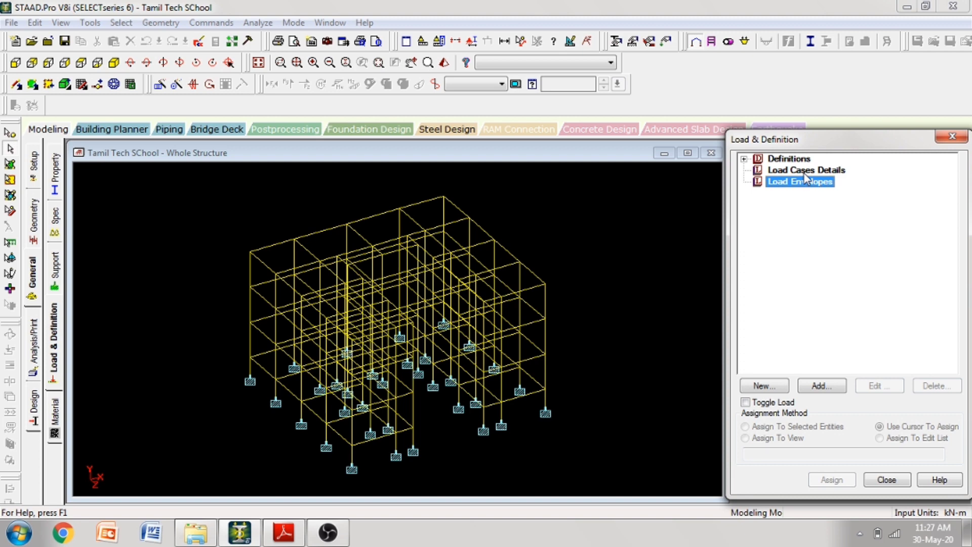
click(799, 170)
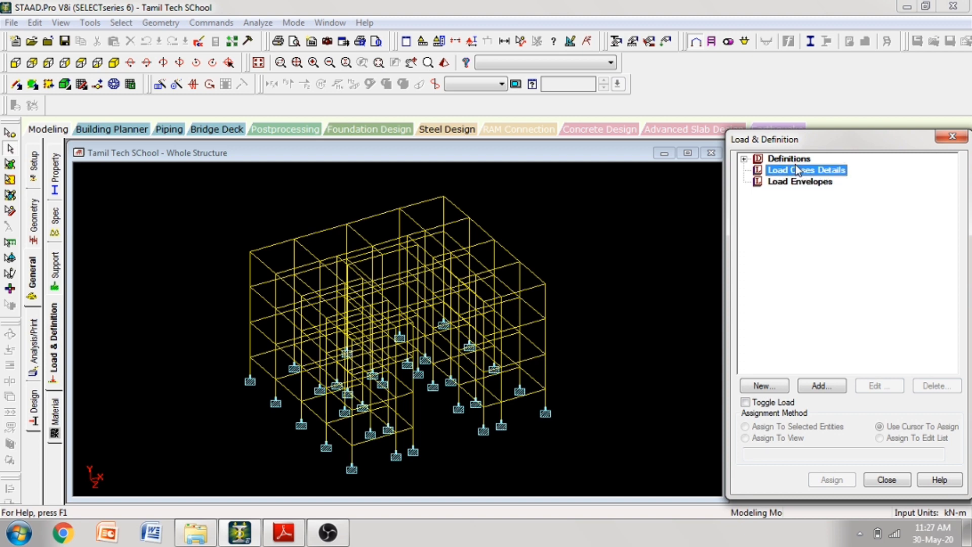
click(835, 392)
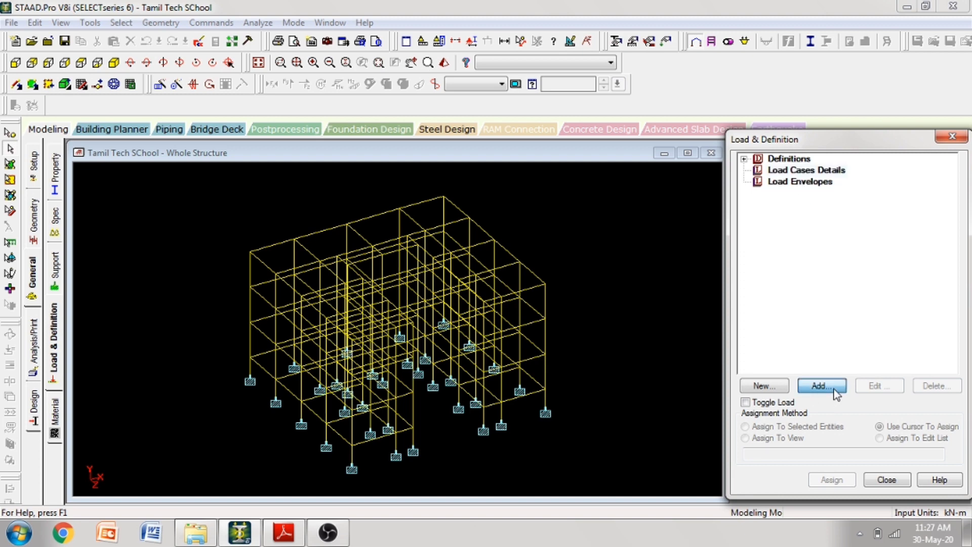
drag(488, 93, 414, 94)
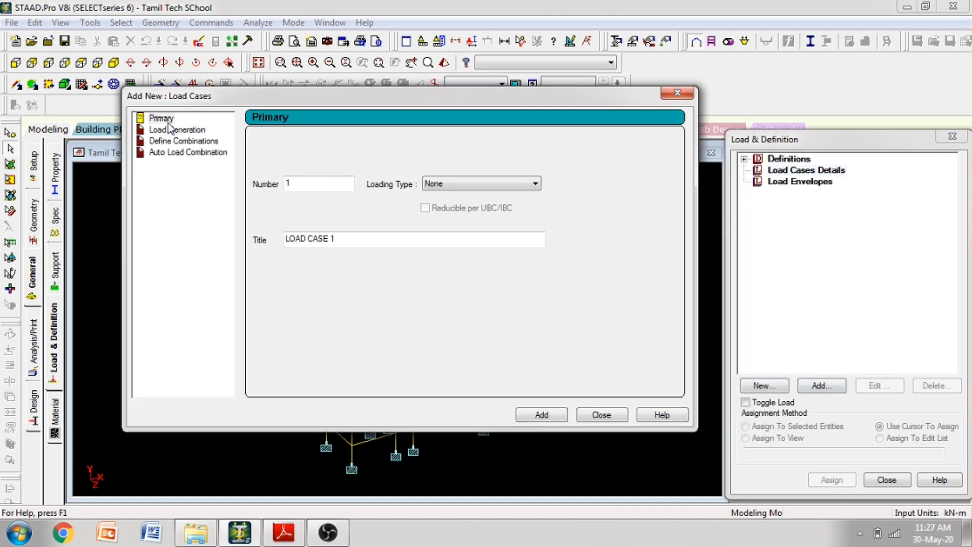
drag(484, 100, 473, 96)
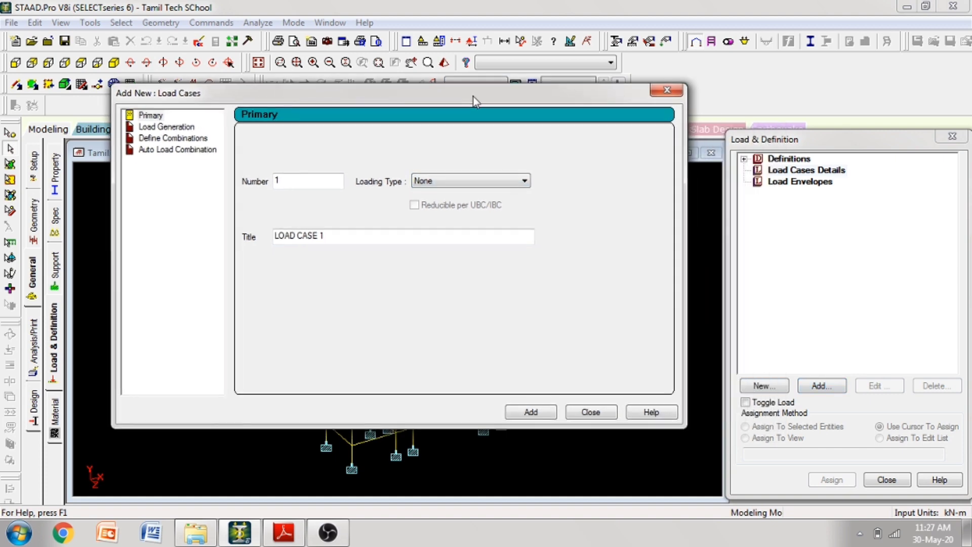
Check the loading notes in Adobe Reader and return to the load case form in STAAD.Pro
click(283, 531)
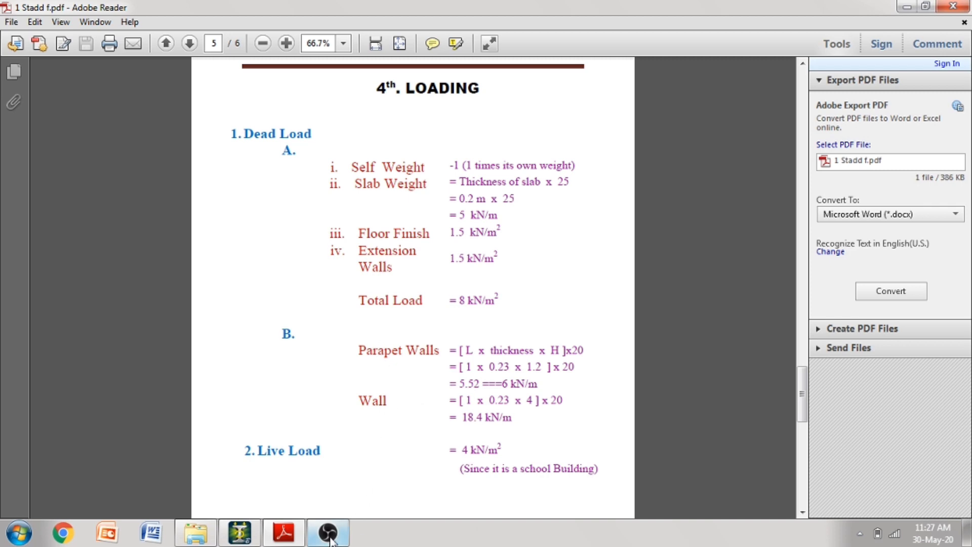
mouse_move(293, 540)
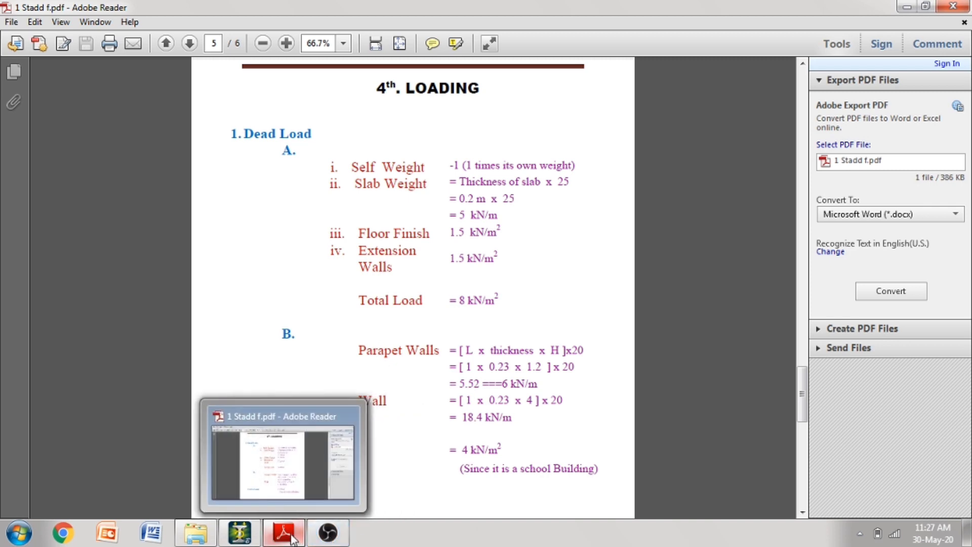
click(293, 538)
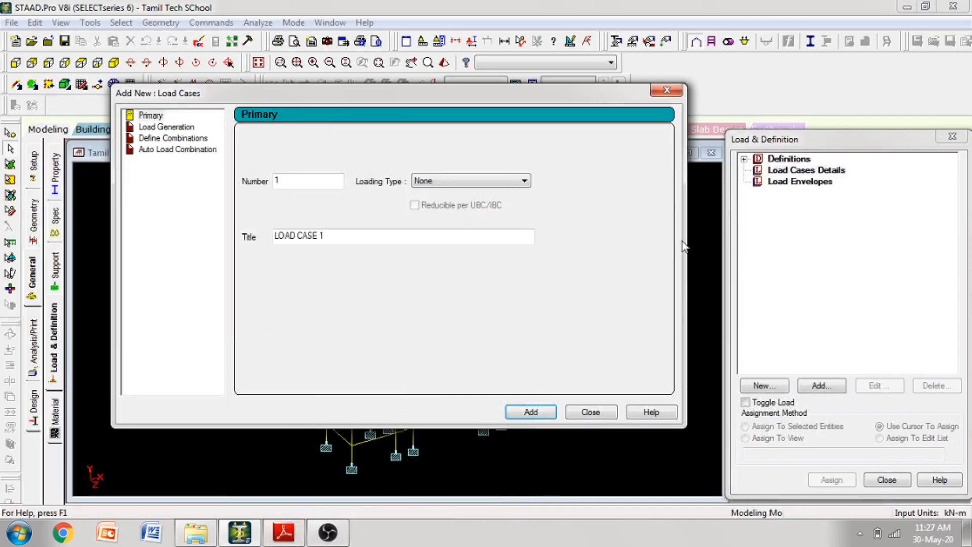
Add primary load case 1 with the title Dead Load and the loading type Dead
drag(406, 242, 264, 244)
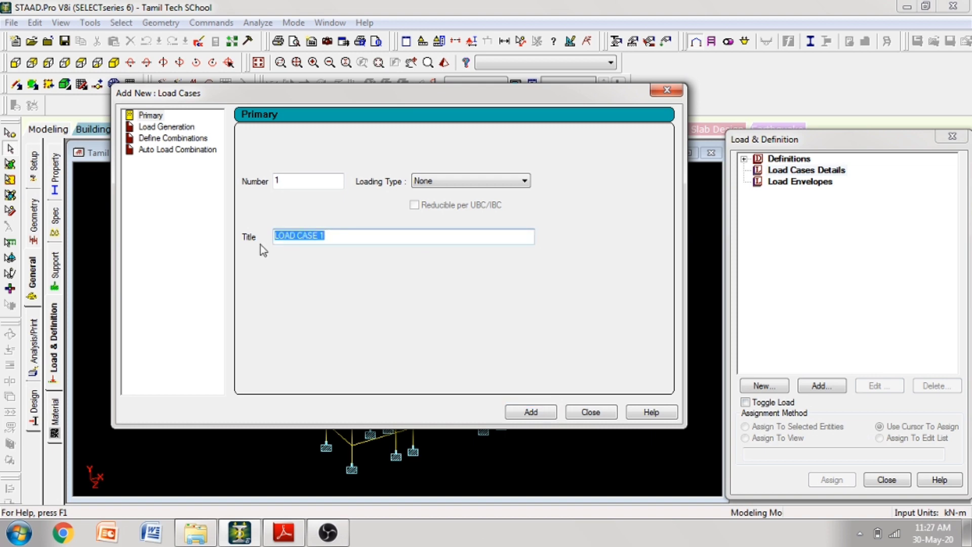
text(Dead Load)
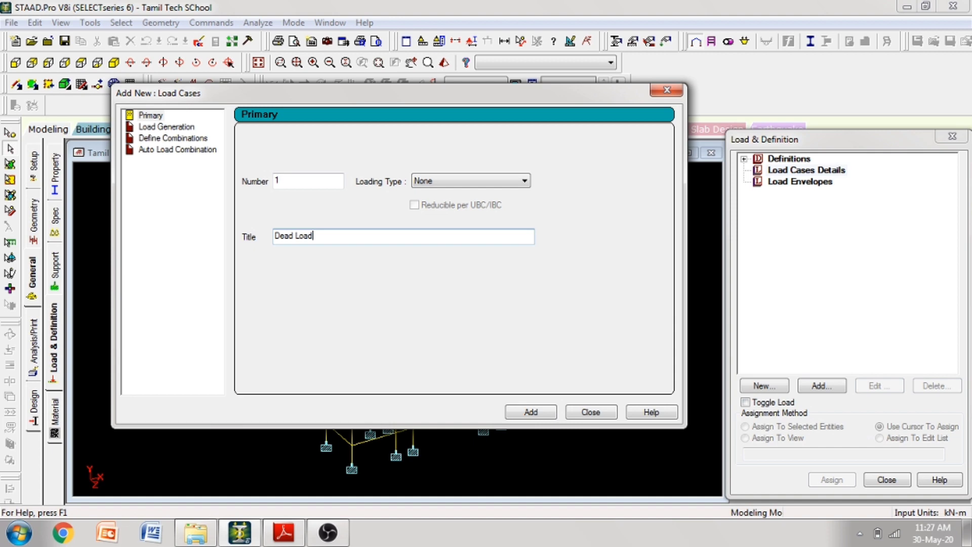
click(421, 182)
click(426, 191)
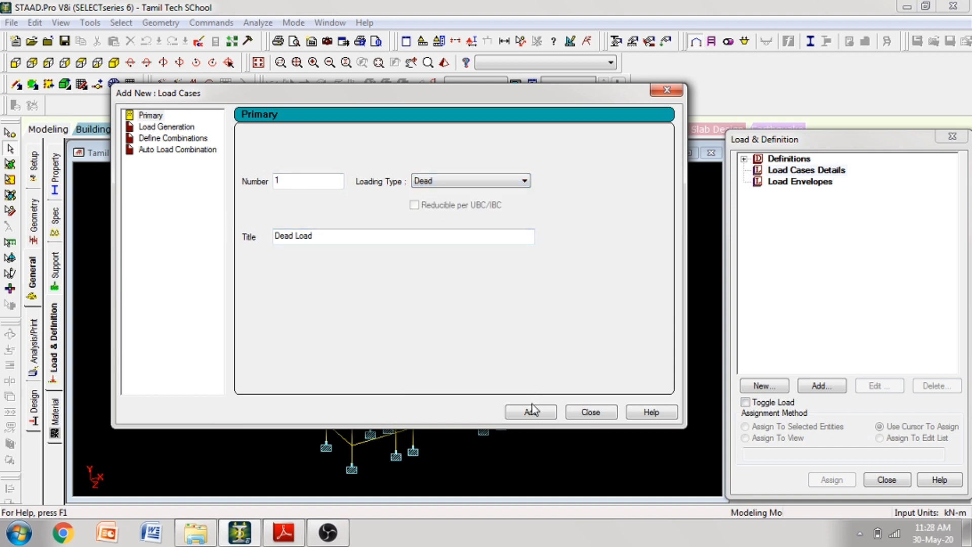
click(533, 411)
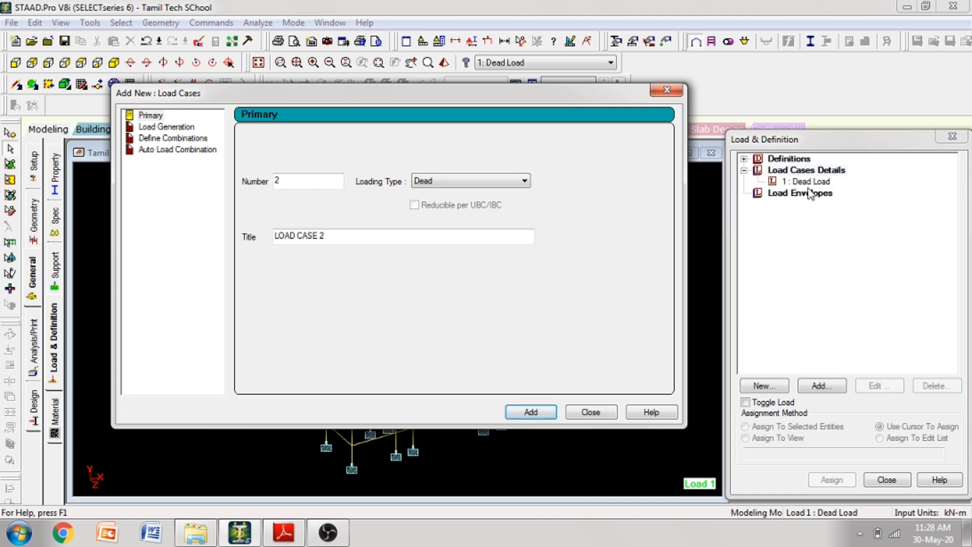
Add primary load case 2 titled Live Load with the loading type Live, and close the load case form
click(440, 182)
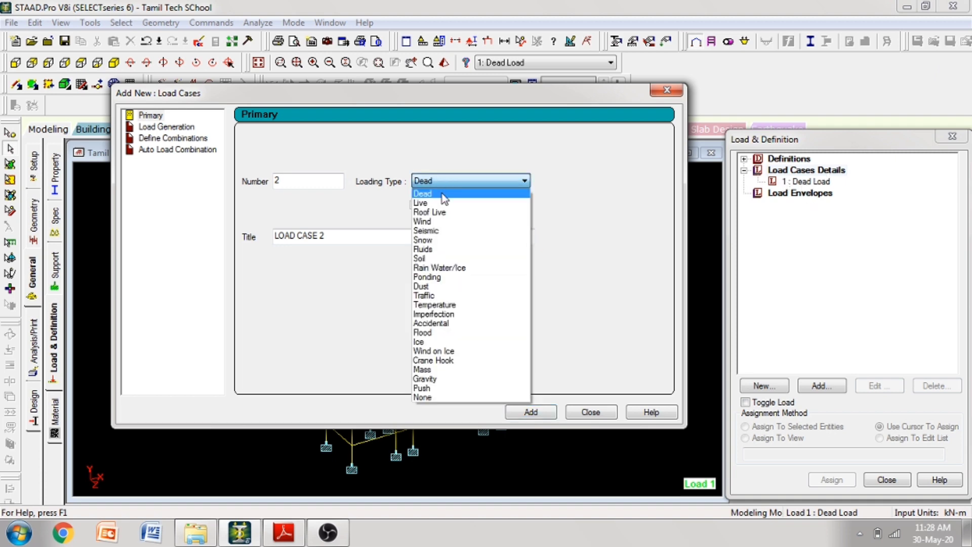
click(441, 203)
drag(369, 238, 282, 249)
text(ive Load)
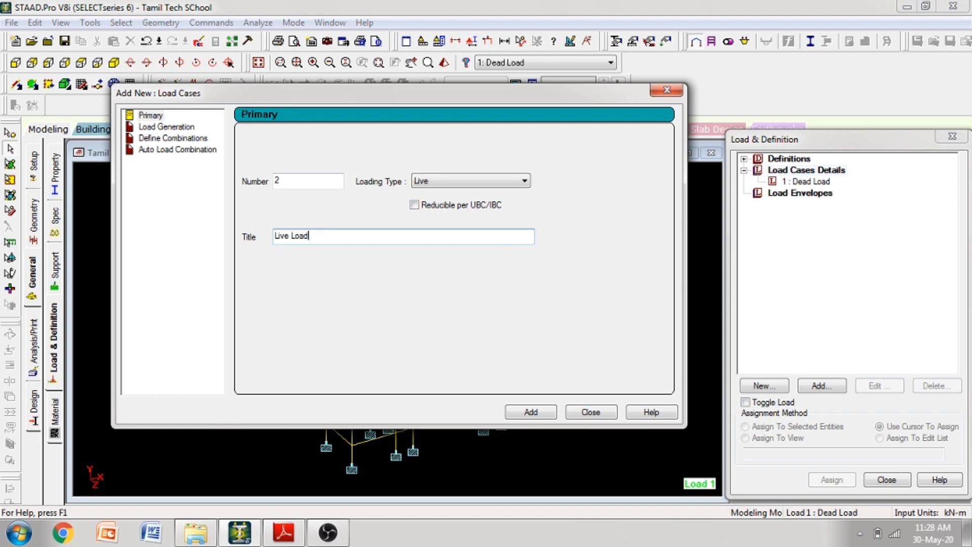
click(516, 411)
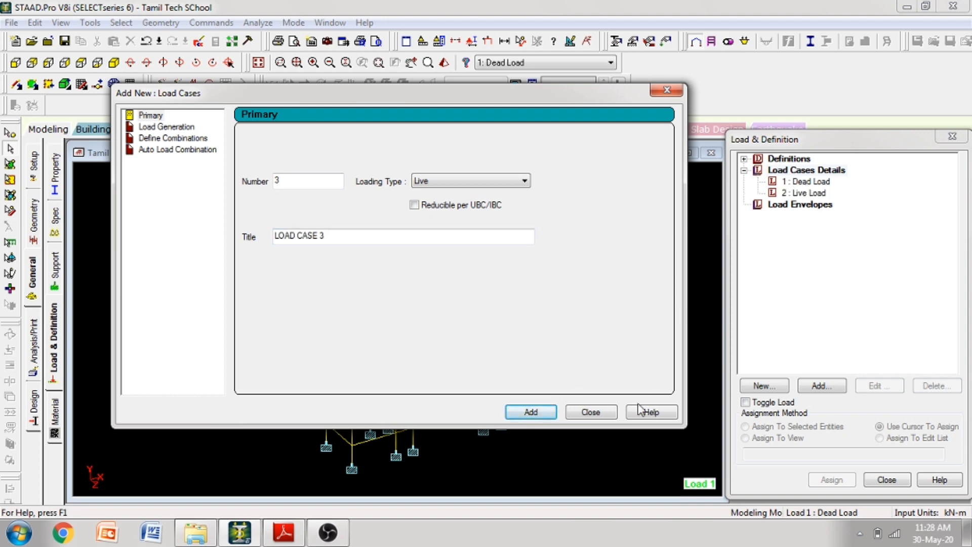
click(591, 412)
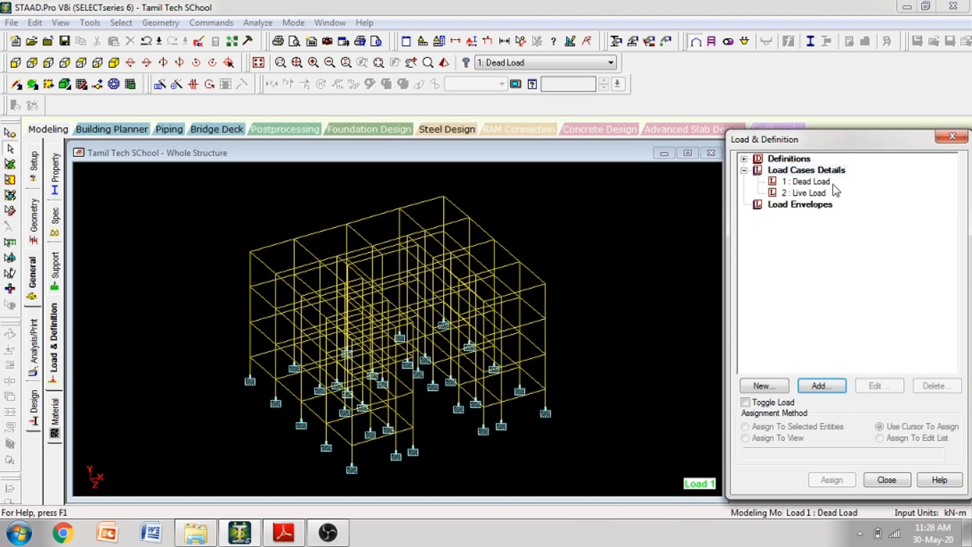
Select the Dead Load case, check the self-weight value in the Adobe Reader loading notes, and return to STAAD.Pro
click(791, 183)
click(284, 532)
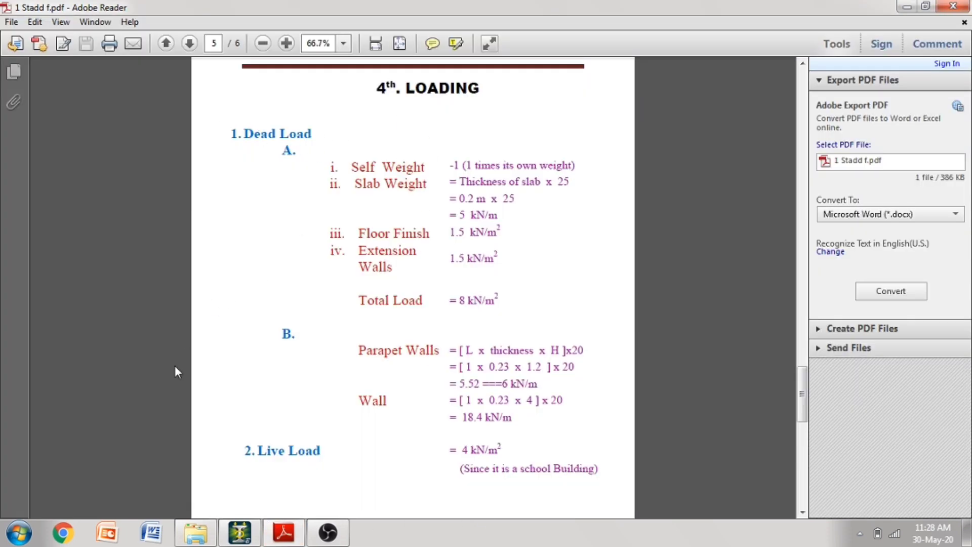
mouse_move(241, 530)
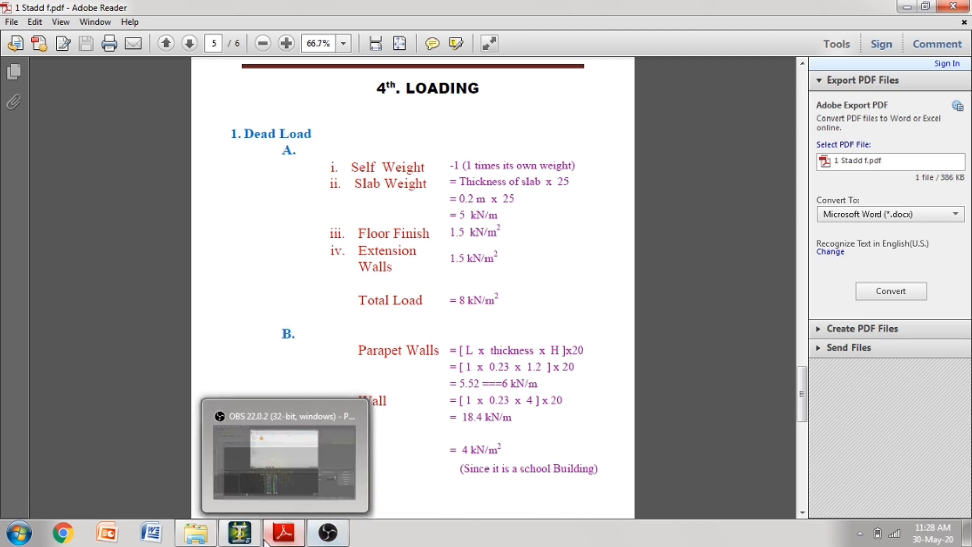
click(282, 534)
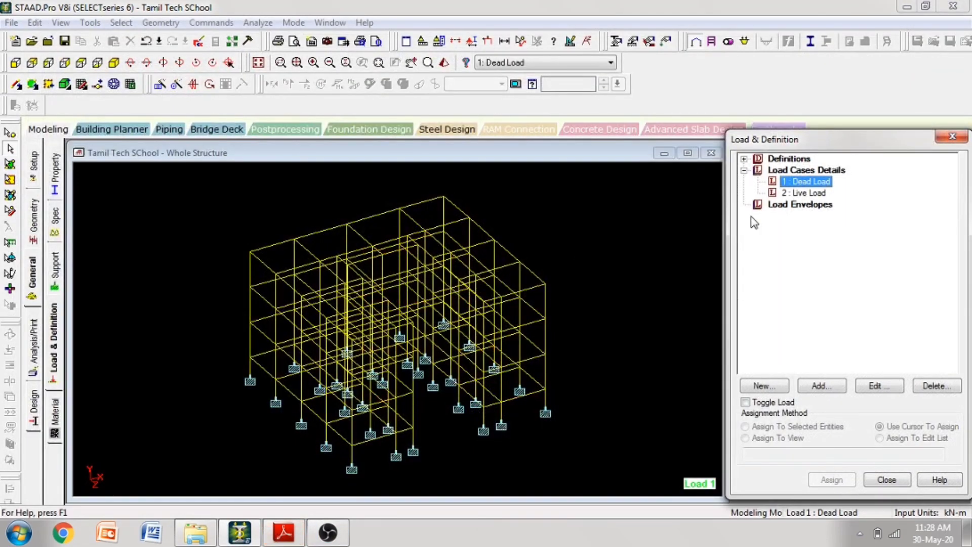
Add a selfweight load item in the Y direction with factor -1 to the Dead Load case
click(820, 386)
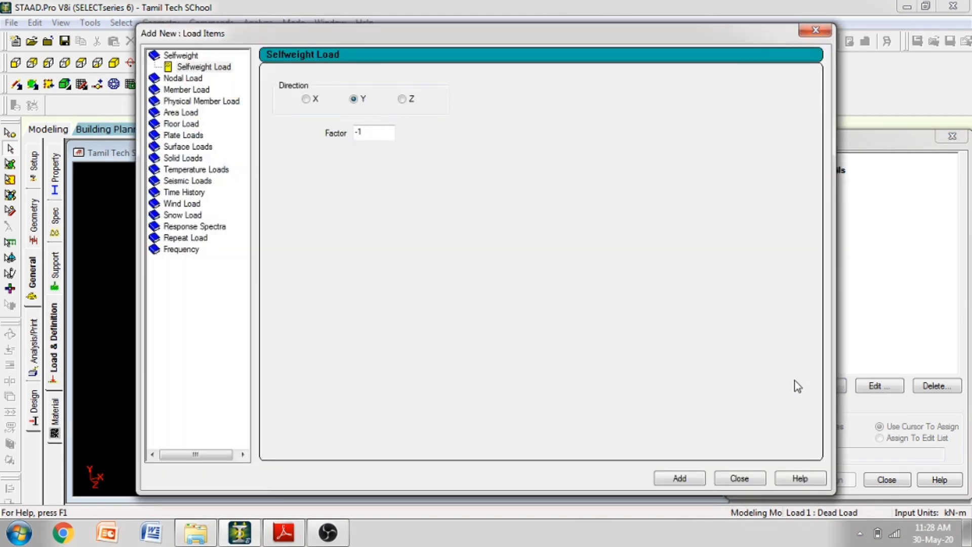
drag(757, 36, 661, 40)
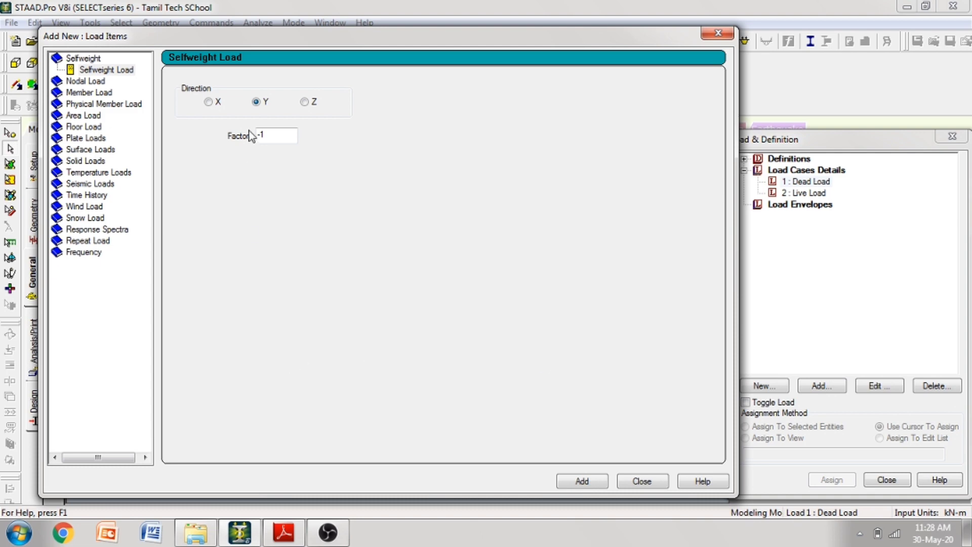
drag(278, 26, 278, 25)
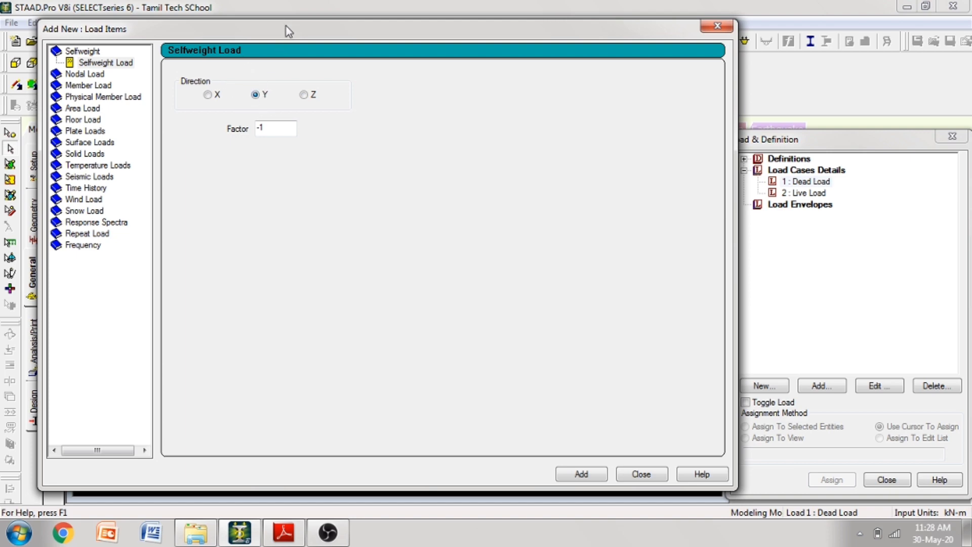
drag(284, 28, 426, 34)
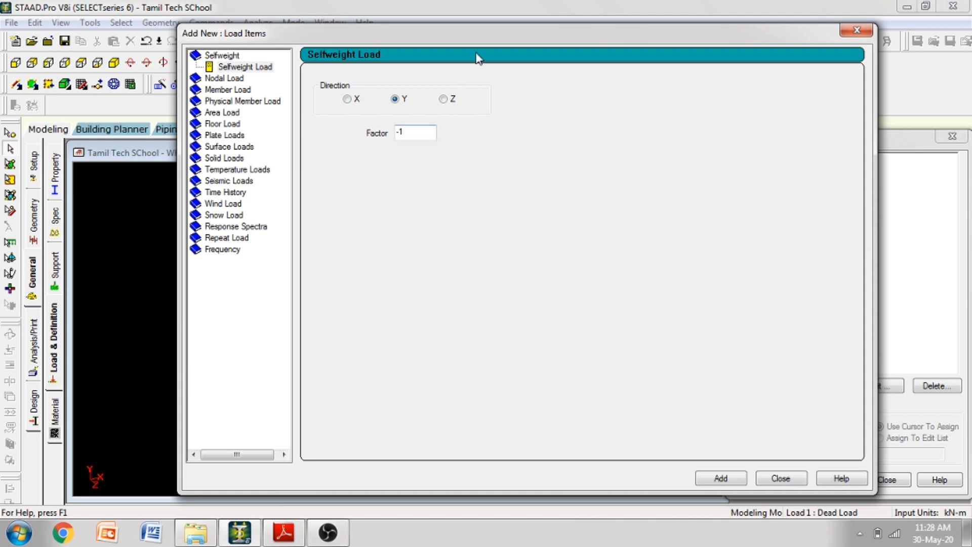
drag(482, 39, 356, 40)
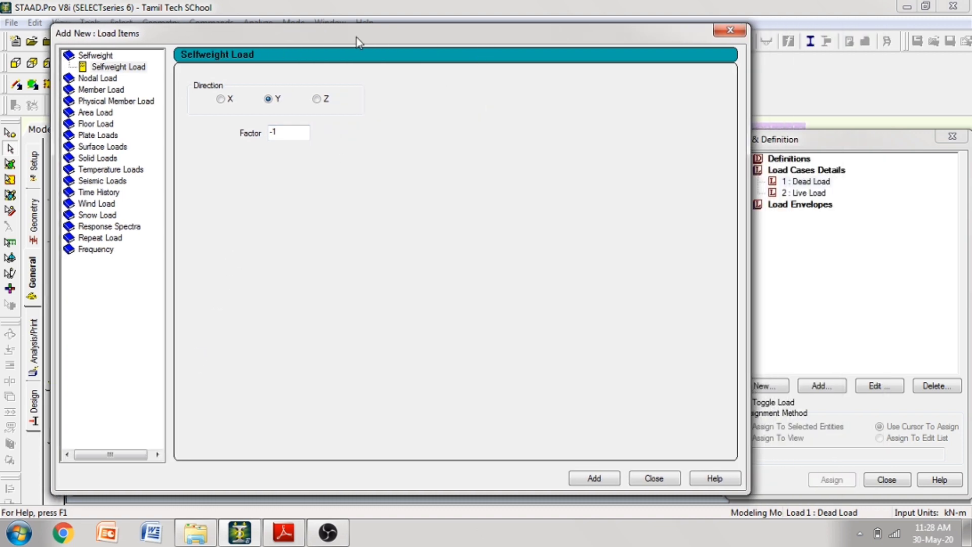
click(593, 478)
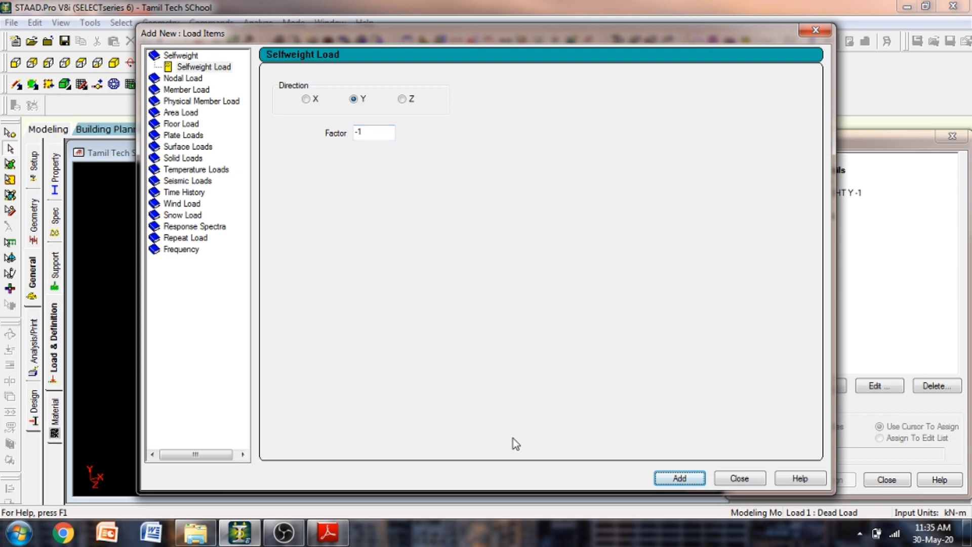
Check the slab weight in the PDF loading notes and open the Floor load form for the Dead Load case in STAAD.Pro
key(alt+Tab)
key(alt+Tab)
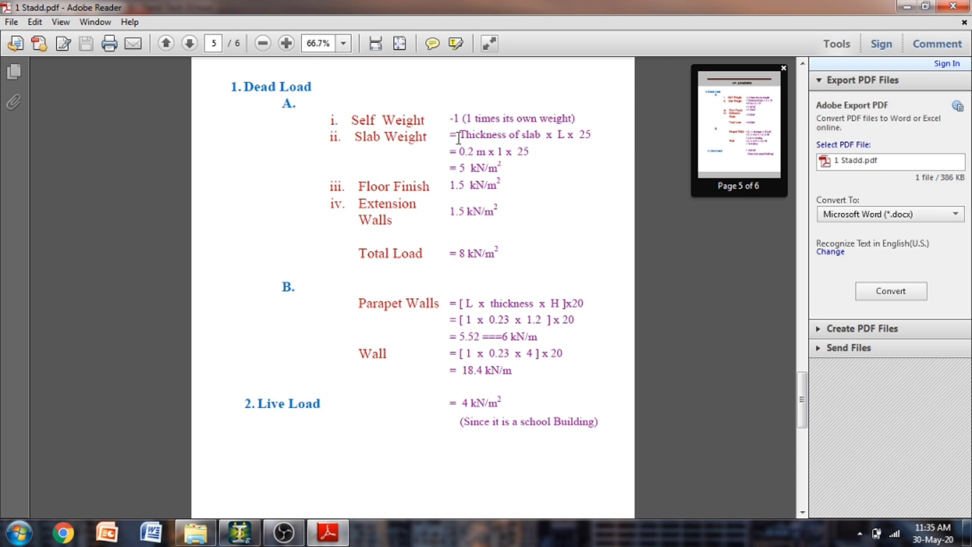
key(alt+Tab)
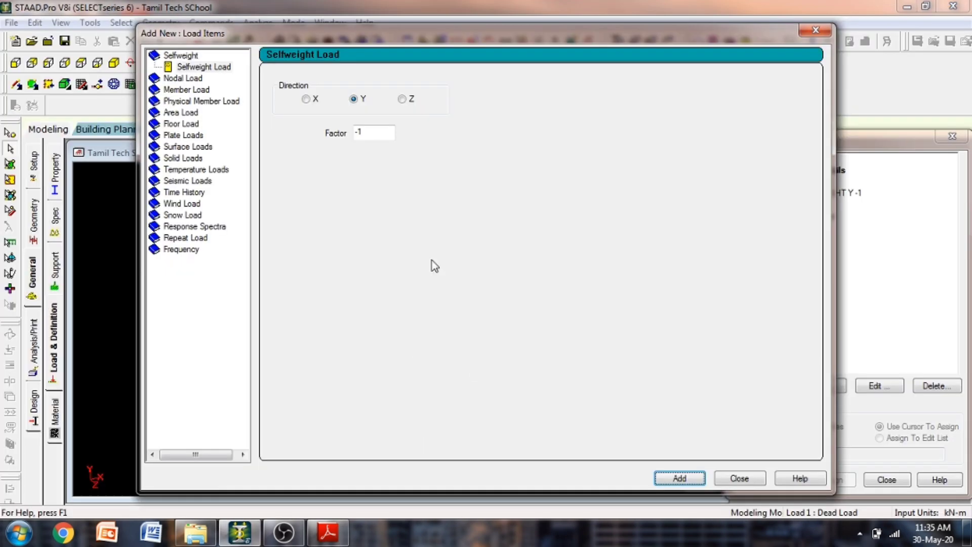
click(188, 125)
drag(401, 28, 329, 28)
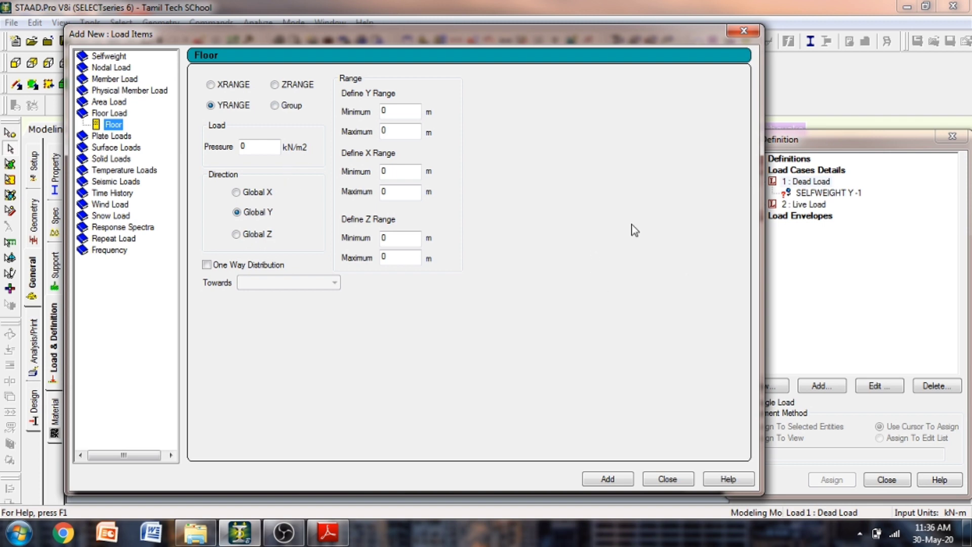
Recheck the slab weight in the PDF notes and set the floor load pressure to -5 kN/m2
key(alt+Tab)
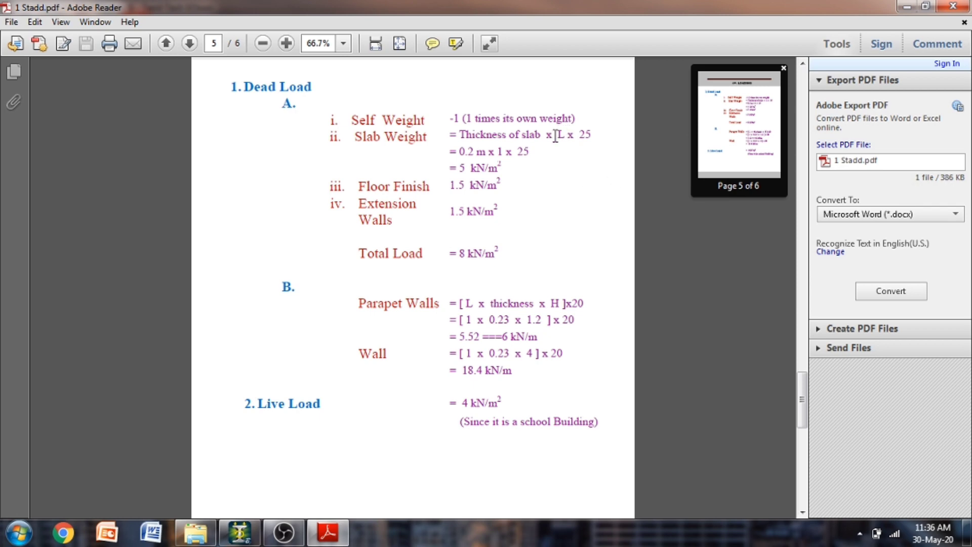
key(alt+Tab)
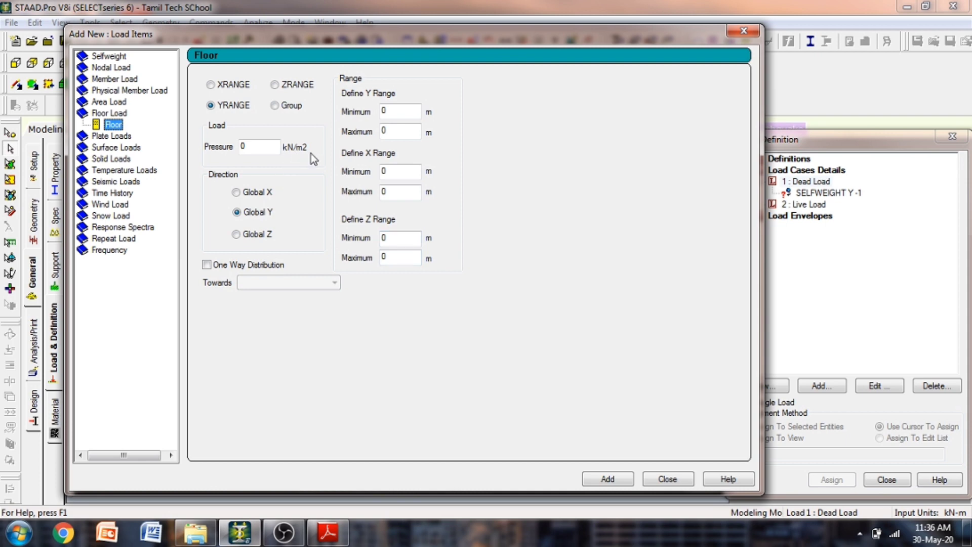
key(alt+Tab)
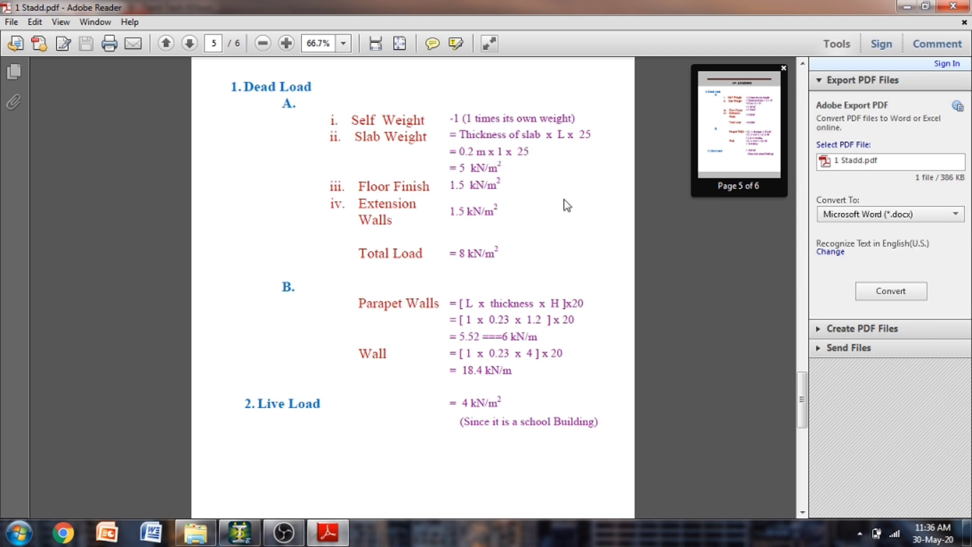
key(alt+Tab)
double_click(261, 151)
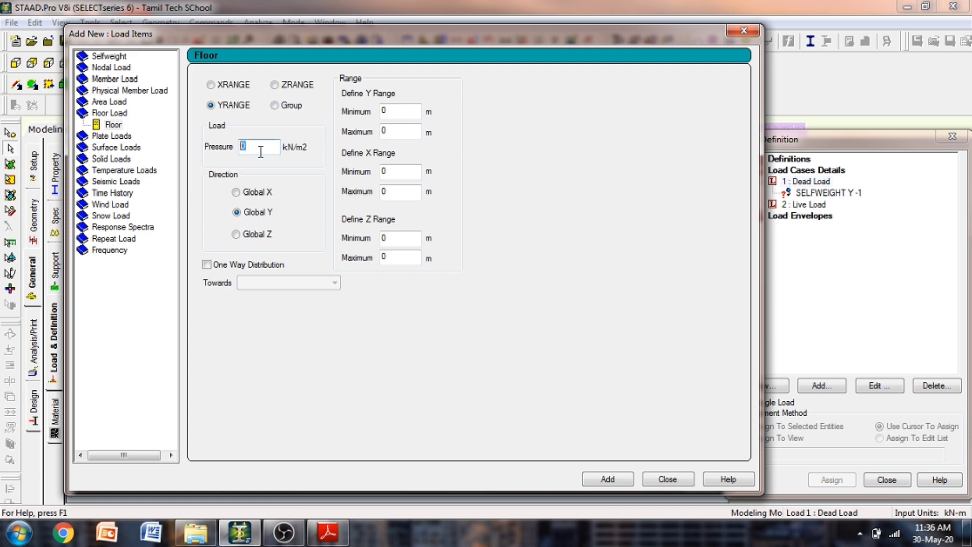
text(5)
drag(261, 148, 219, 151)
text(-)
Measure the corner column's height up to the roof node and the distance from its support to the first level
drag(370, 34, 424, 34)
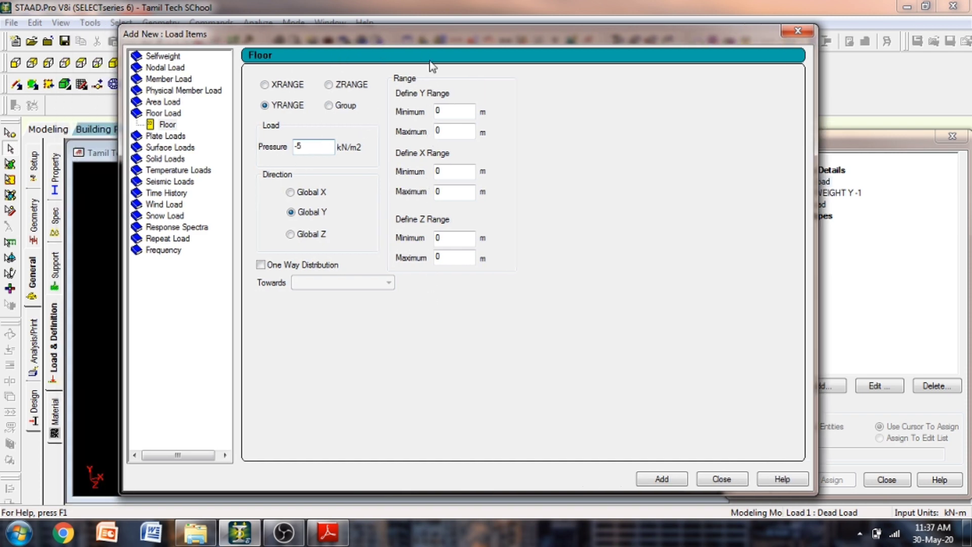
drag(451, 38, 463, 38)
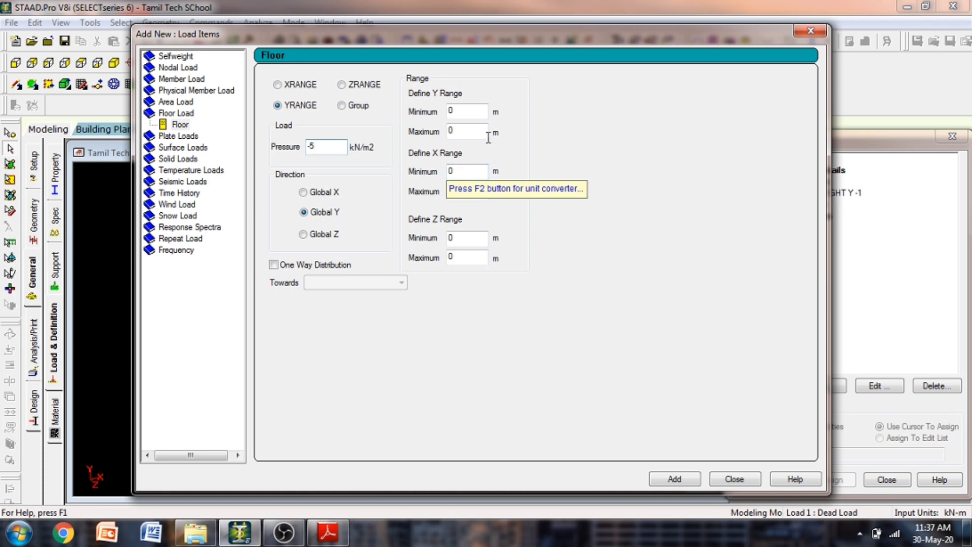
drag(581, 34, 599, 29)
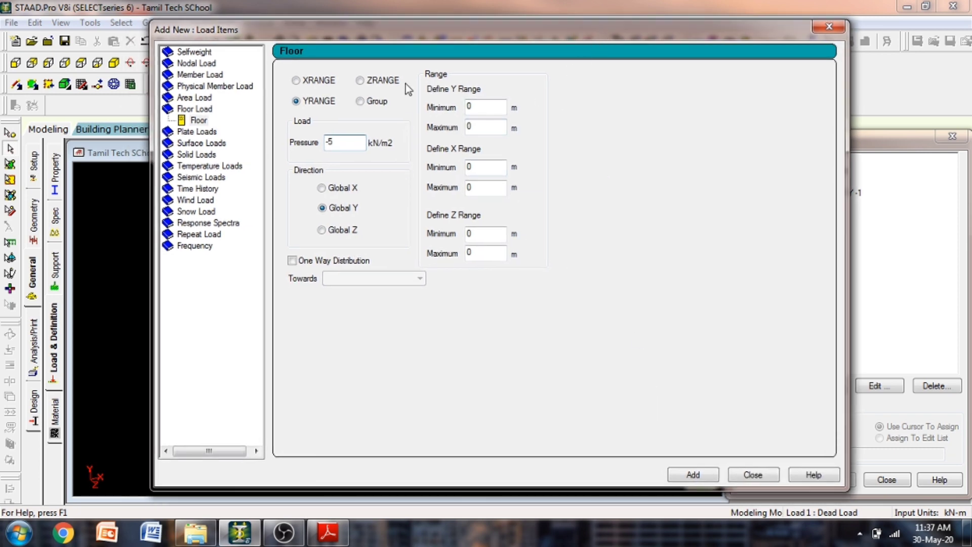
drag(426, 35, 666, 58)
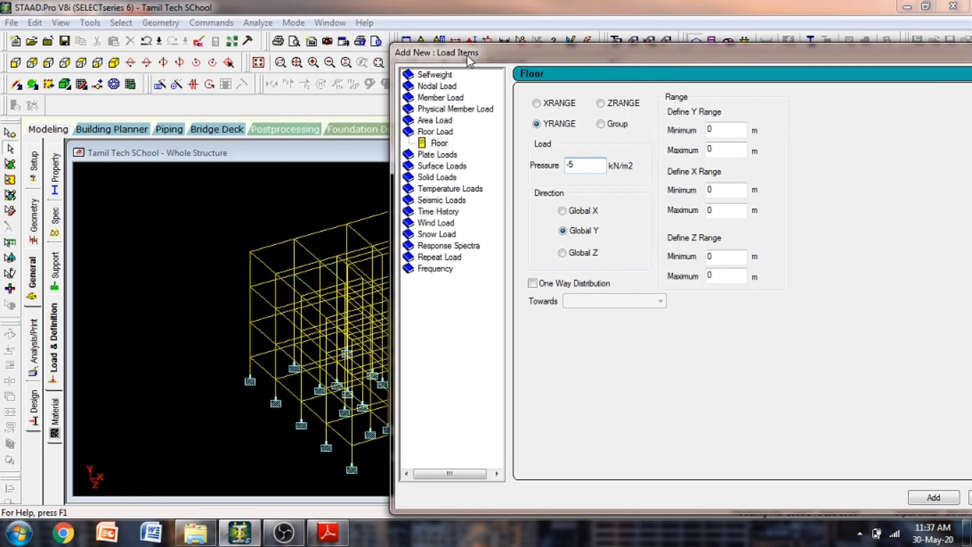
drag(467, 55, 475, 70)
click(521, 42)
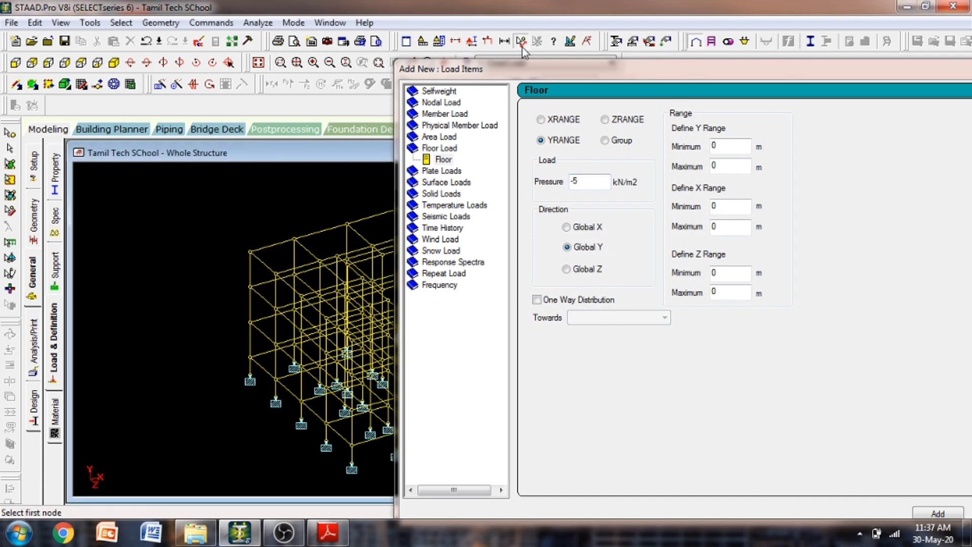
click(250, 375)
click(250, 251)
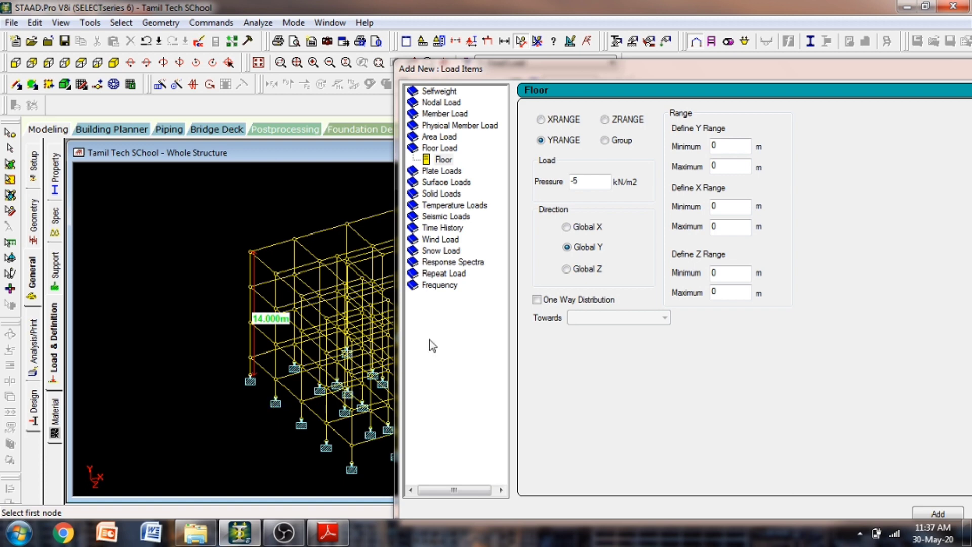
drag(629, 73, 624, 73)
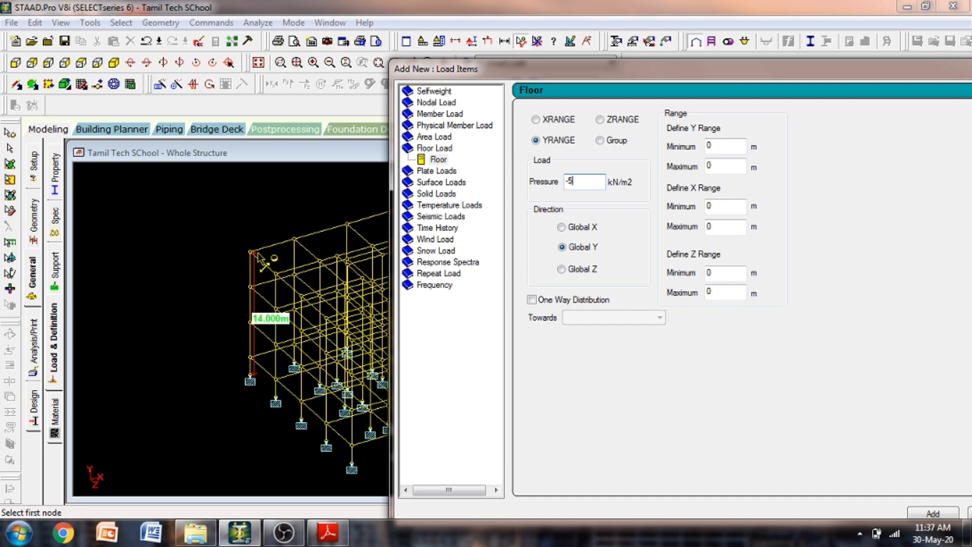
click(251, 381)
click(252, 358)
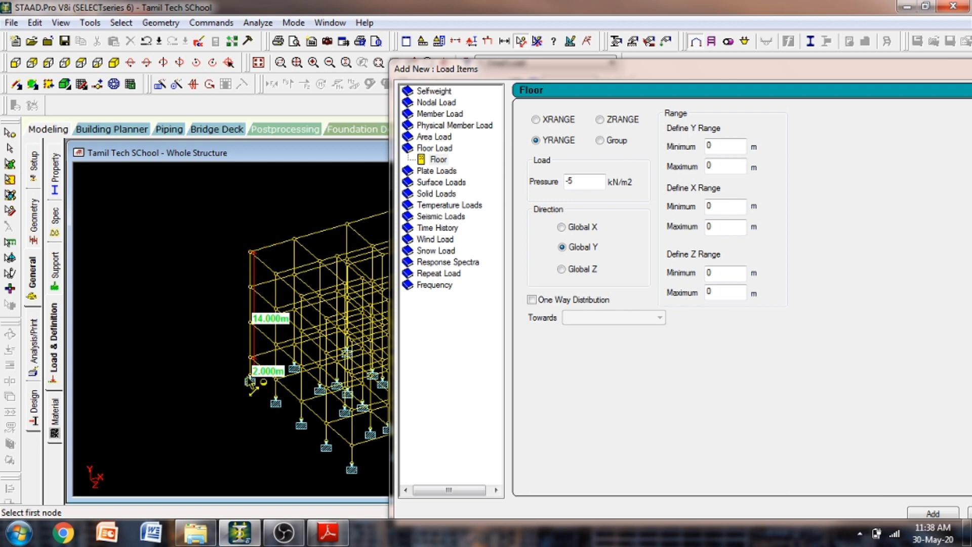
Set the floor load's Y range to a minimum of 1 m and a maximum of 15 m
click(735, 147)
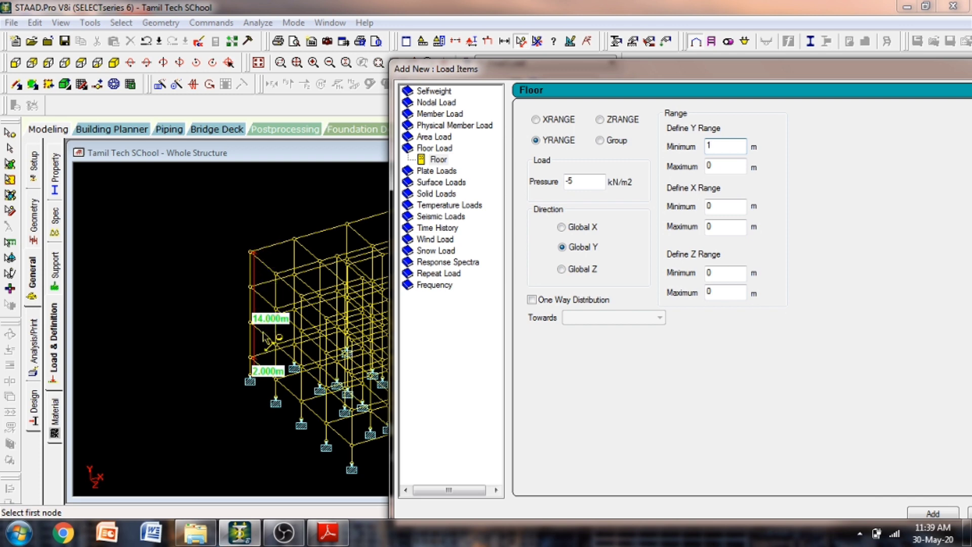
double_click(717, 169)
text(15)
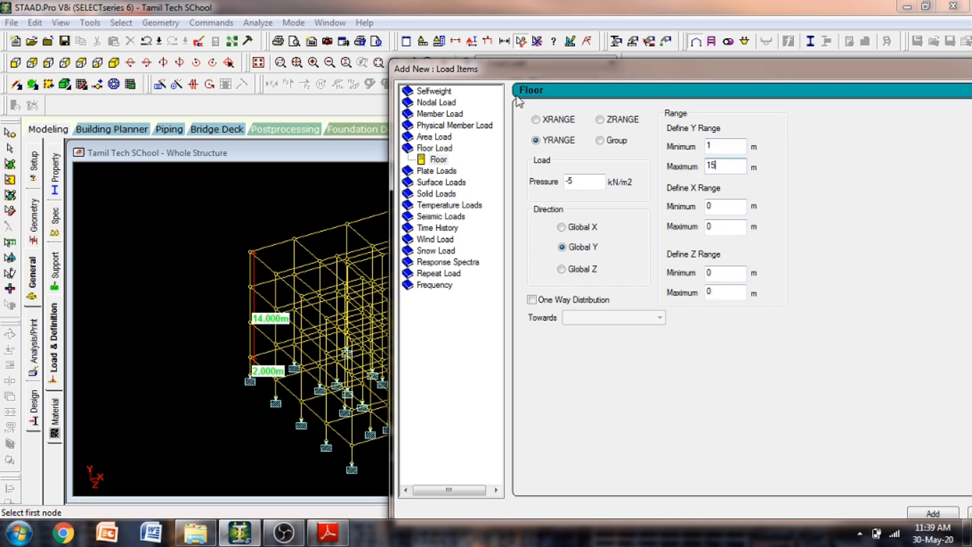
Measure the frame's two roof edges, along X and along Z, from corner node to corner node
drag(665, 75, 688, 74)
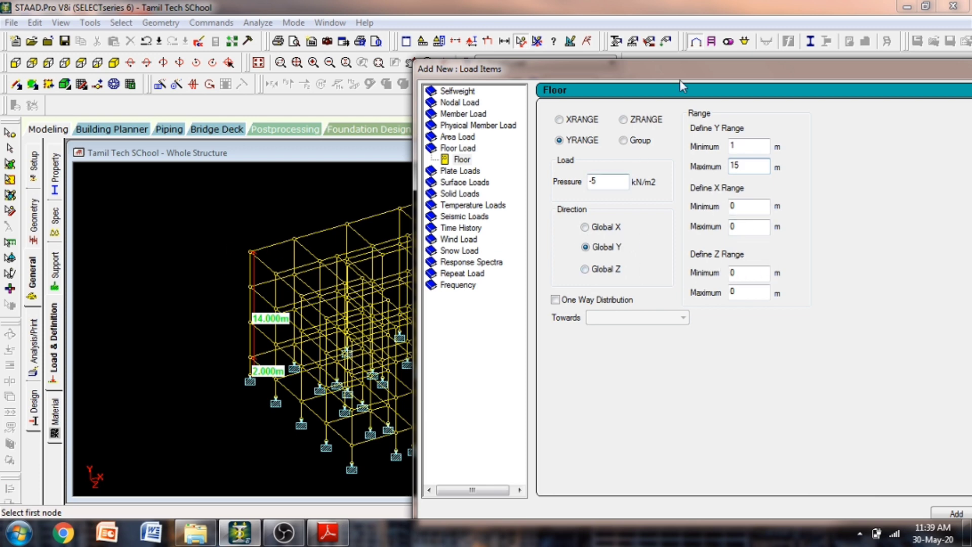
drag(680, 70, 718, 129)
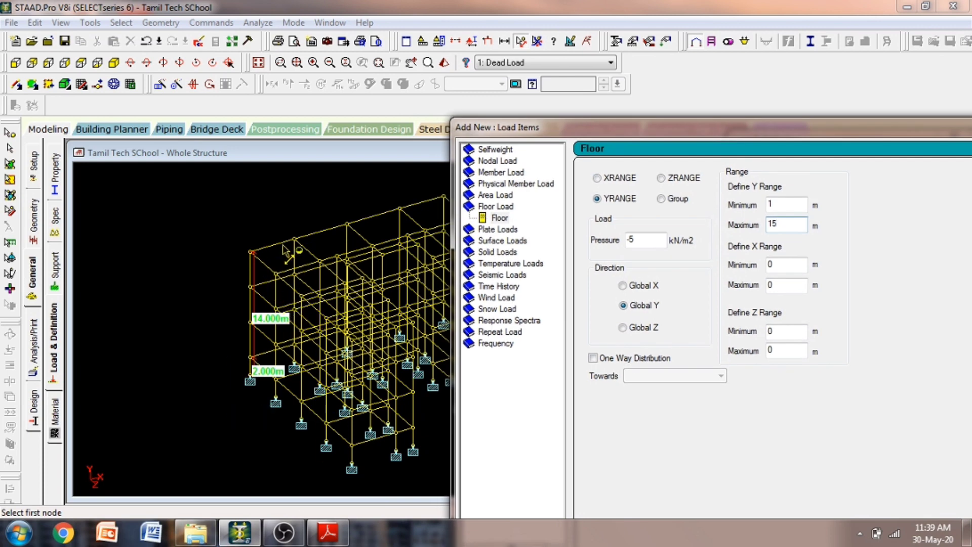
drag(565, 133, 733, 130)
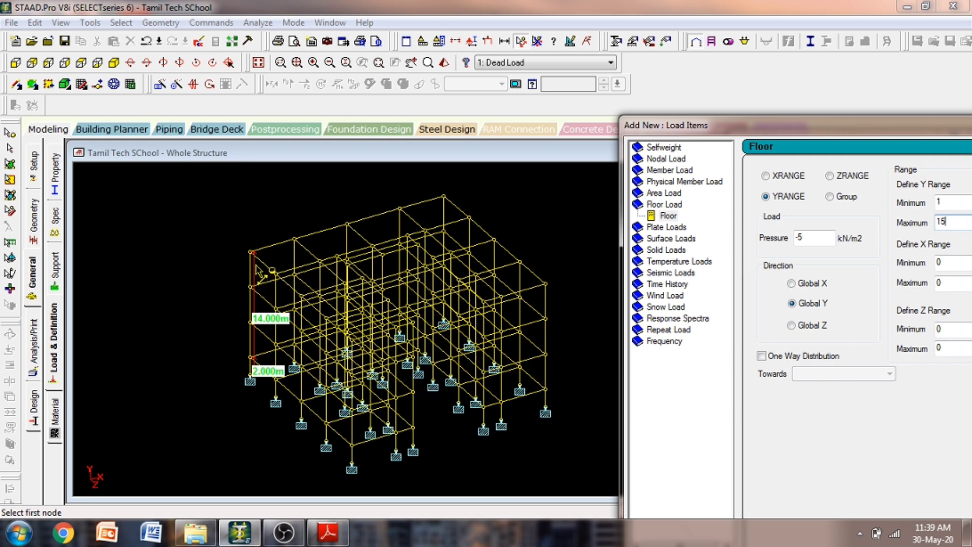
click(252, 253)
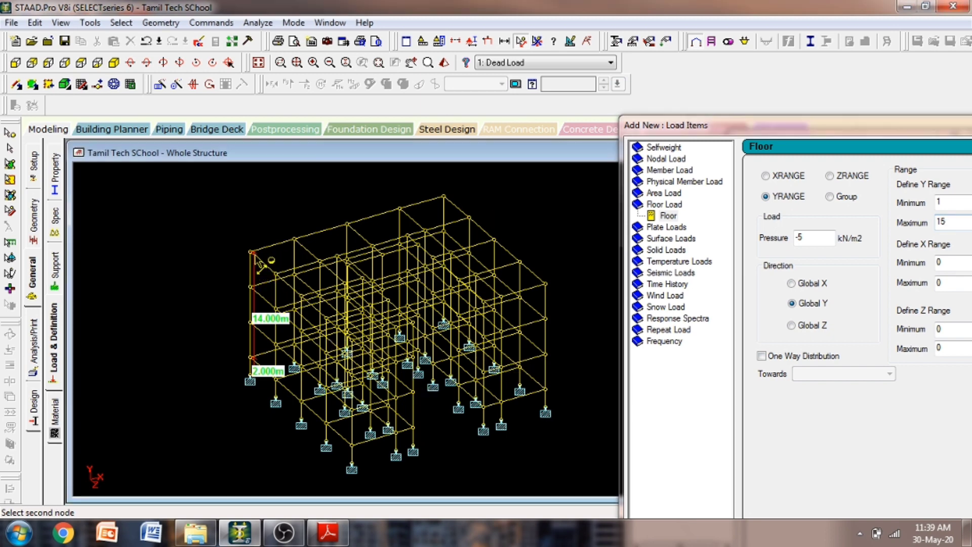
click(444, 197)
click(445, 199)
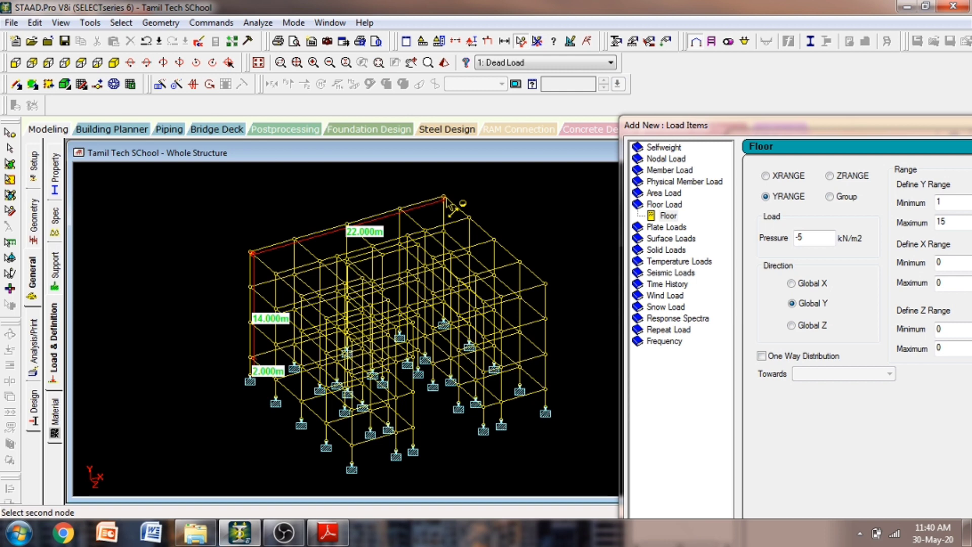
click(545, 284)
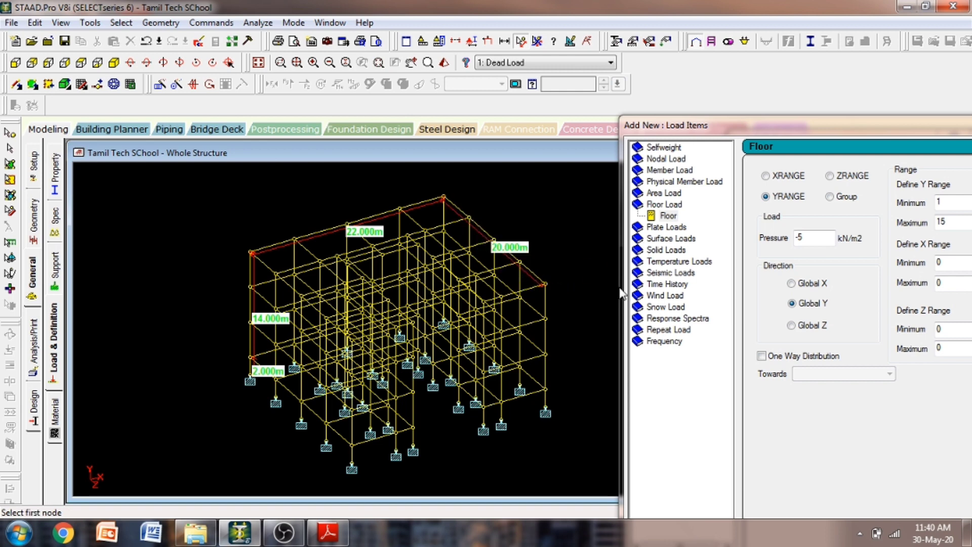
Show the frame in plan and window-select the outer strip of bays of one wing, followed by the rear row of bays
drag(761, 126, 731, 127)
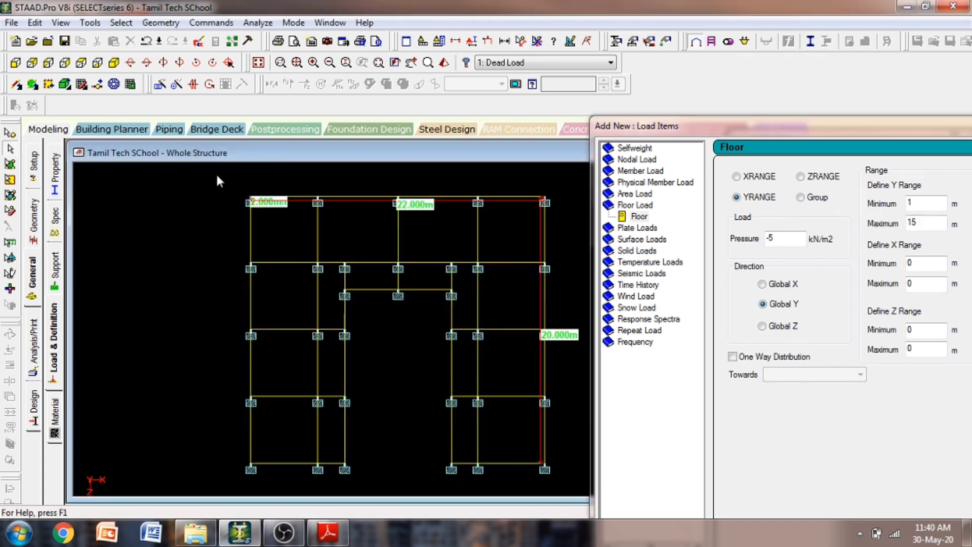
drag(217, 175, 324, 487)
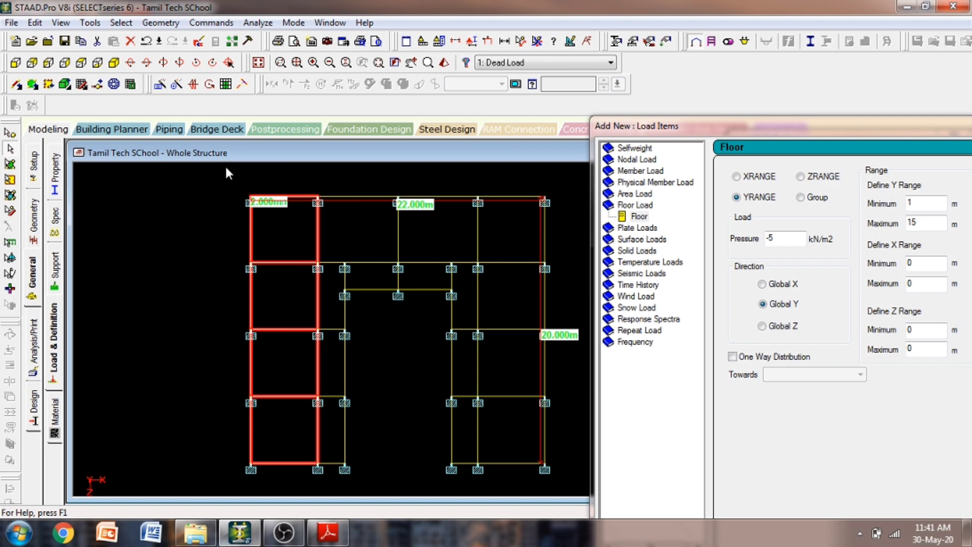
drag(227, 170, 570, 272)
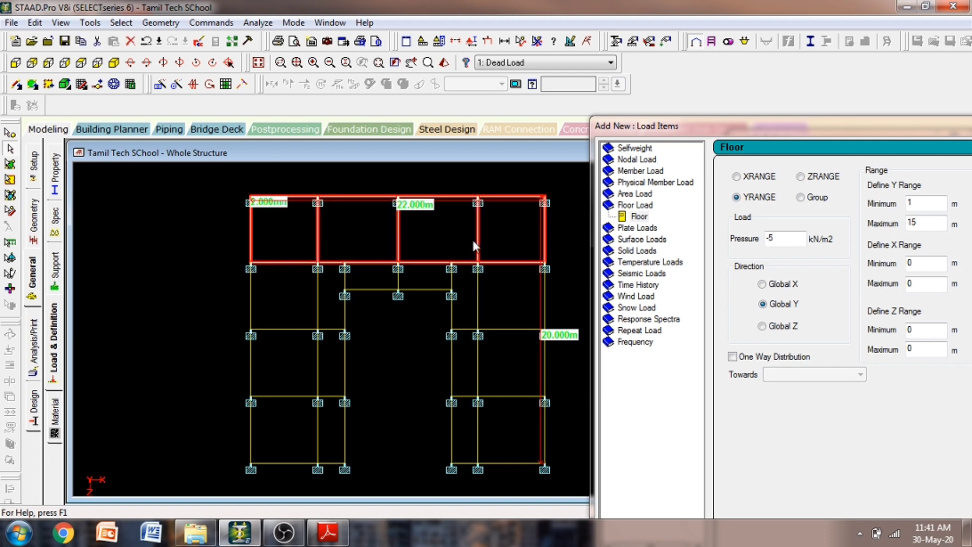
Window-select the other wing's outer bays, then the narrow corridor strips along both wings and the rear block in plan
drag(475, 177, 555, 483)
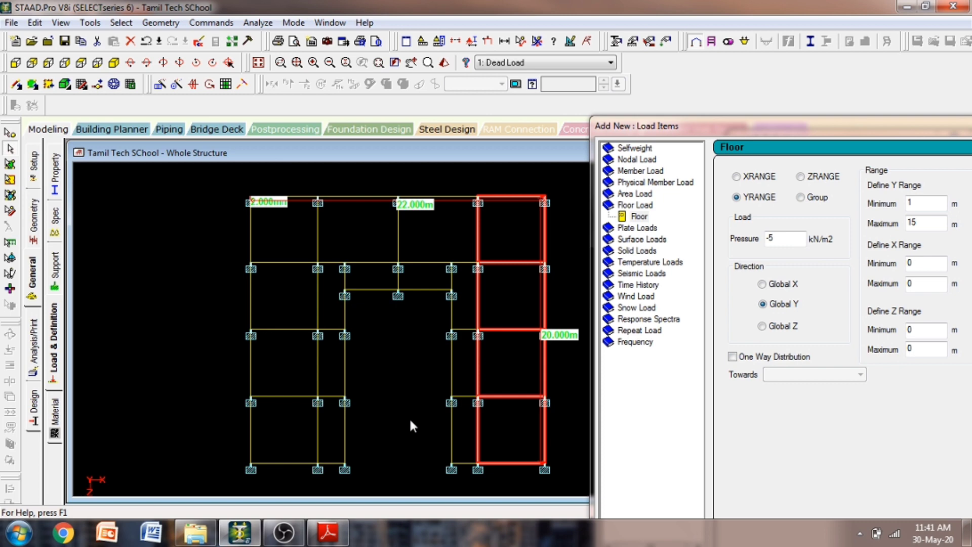
drag(420, 476, 485, 267)
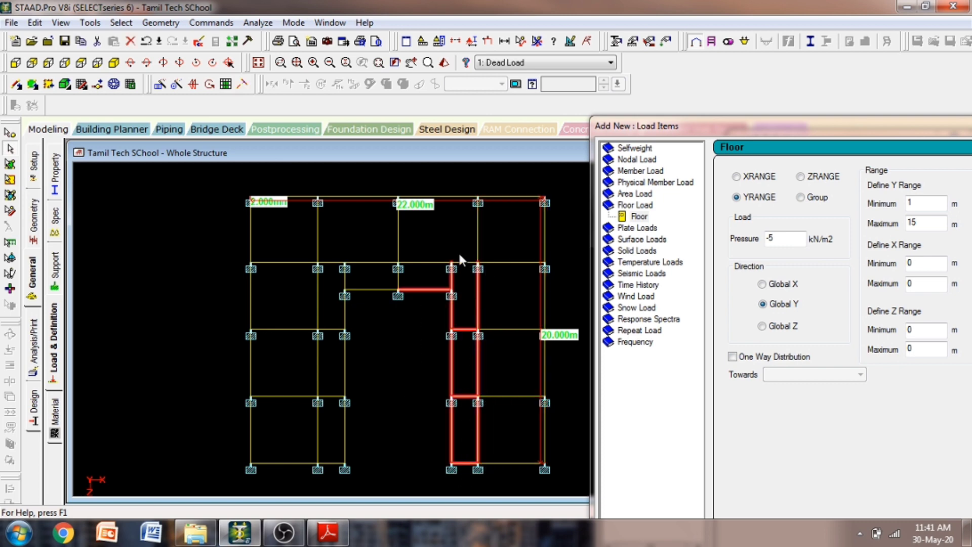
drag(320, 247, 467, 303)
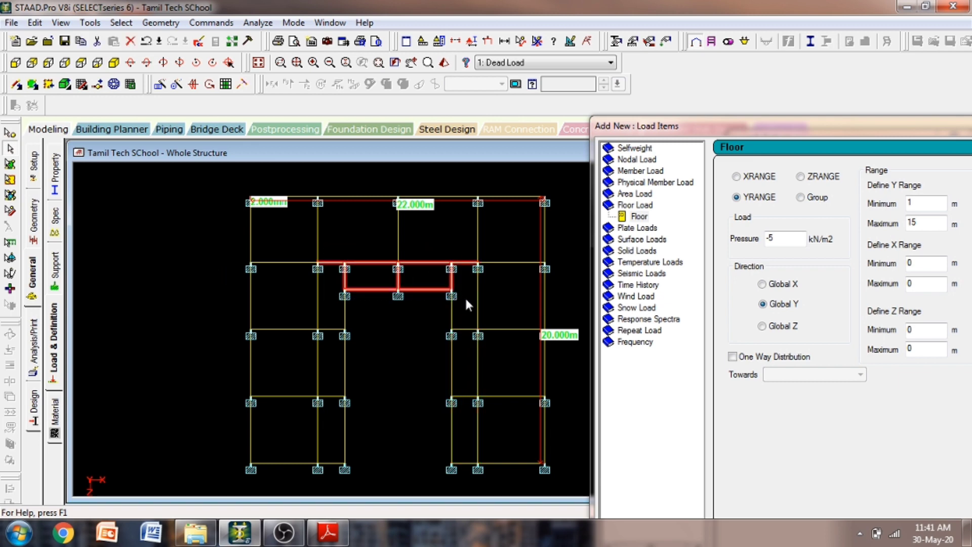
drag(298, 259, 390, 472)
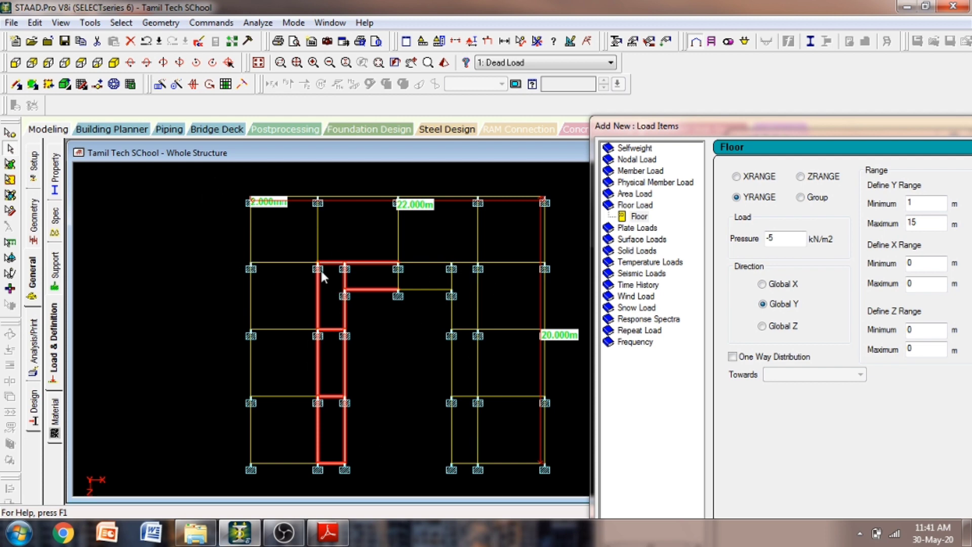
click(201, 195)
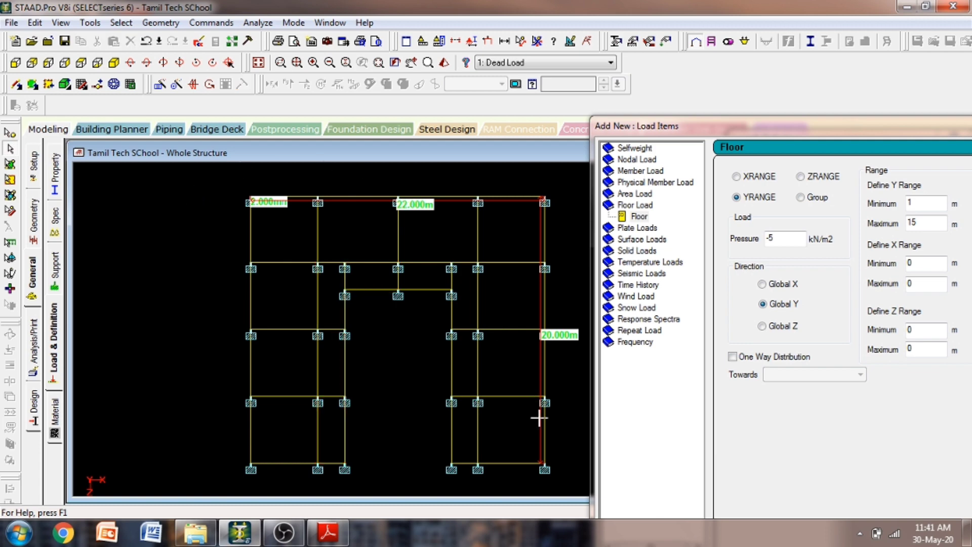
Window-select the whole plan, then window the open courtyard between the two wings
drag(568, 469, 192, 181)
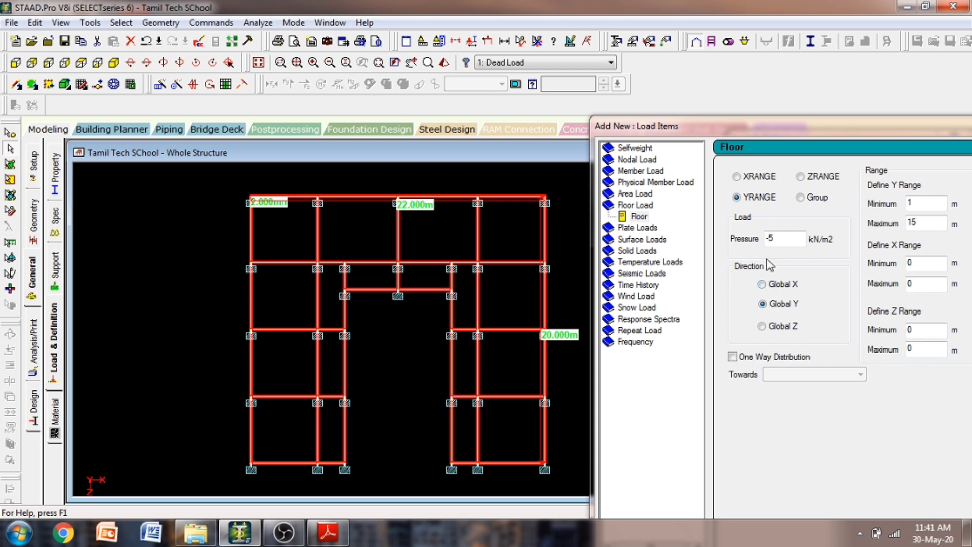
click(350, 298)
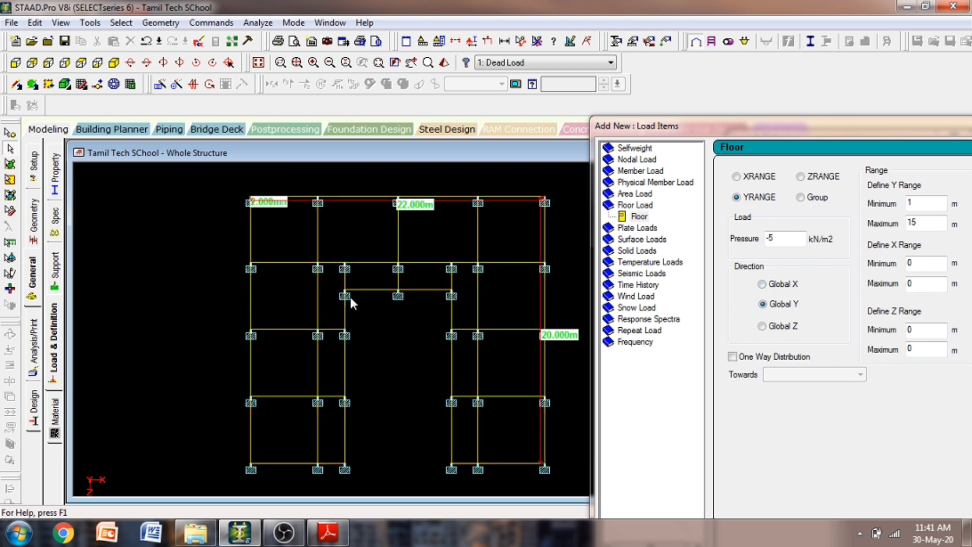
drag(336, 279, 459, 480)
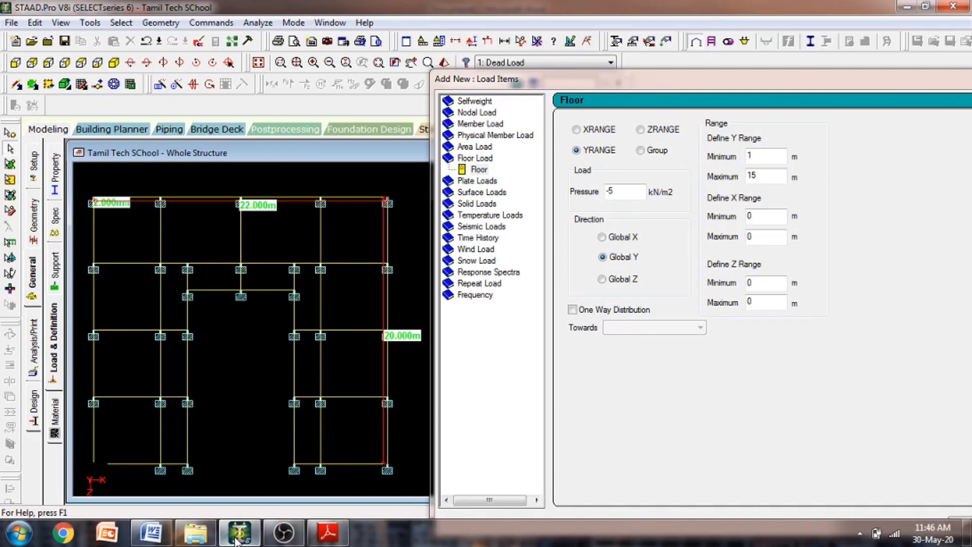
Switch to the Word document, review the two methods in the Assigning Loads notes, and return to STAAD.Pro
click(237, 540)
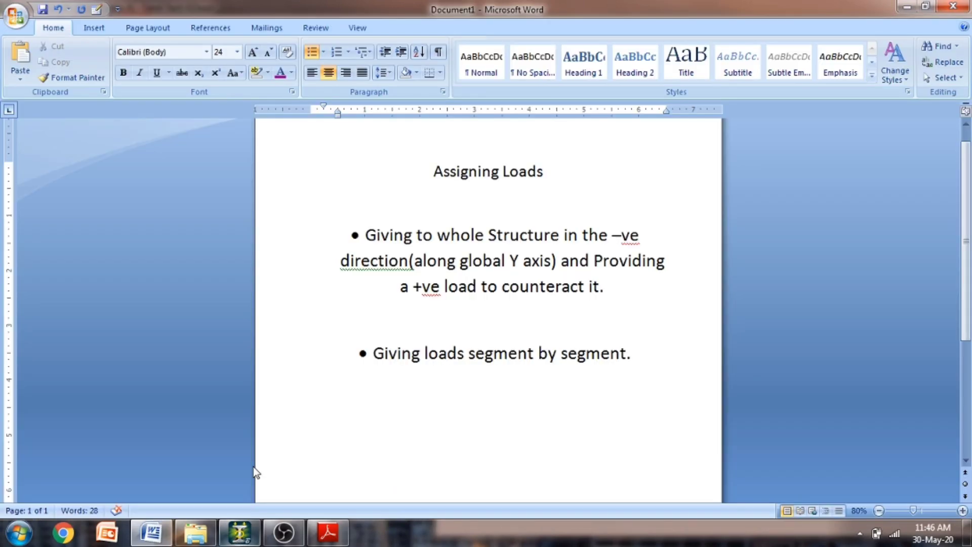
drag(432, 163, 552, 174)
click(260, 70)
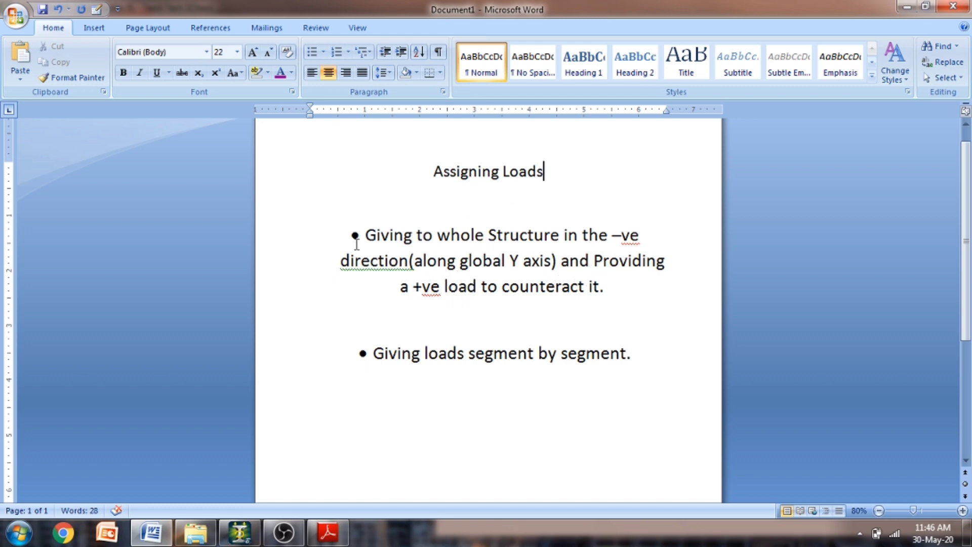
drag(361, 215, 659, 324)
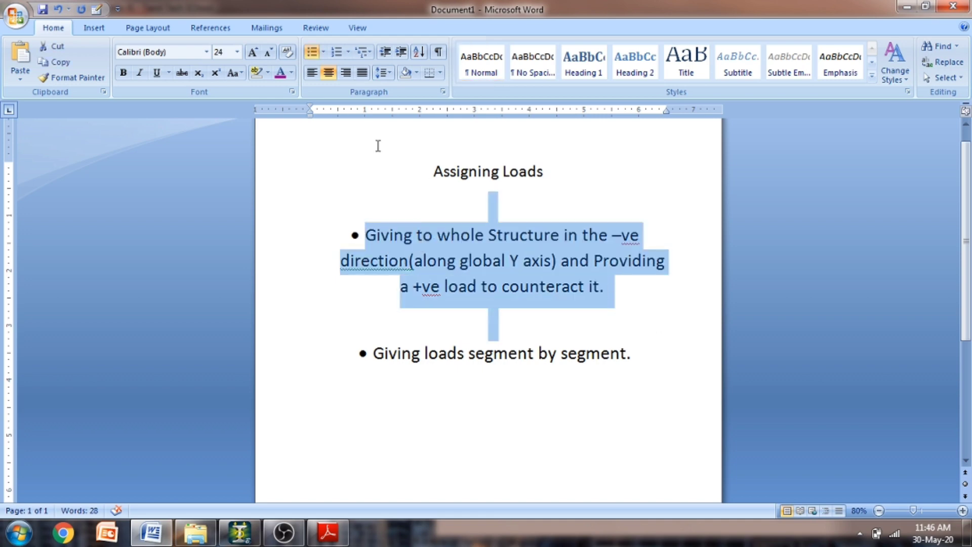
click(255, 77)
click(644, 343)
key(alt+Tab)
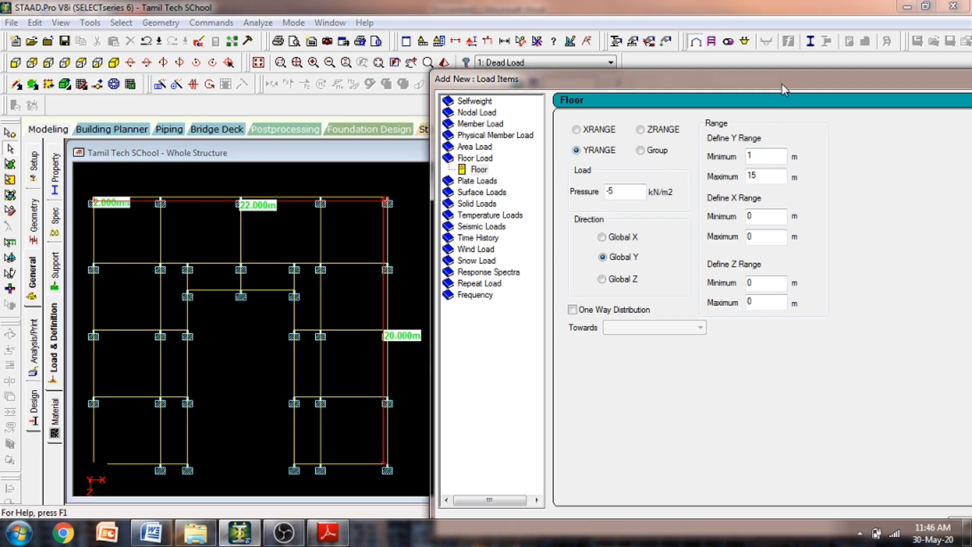
Check the plan from below and above, then set the floor load's X range to 0 to 22 m
drag(783, 89, 782, 84)
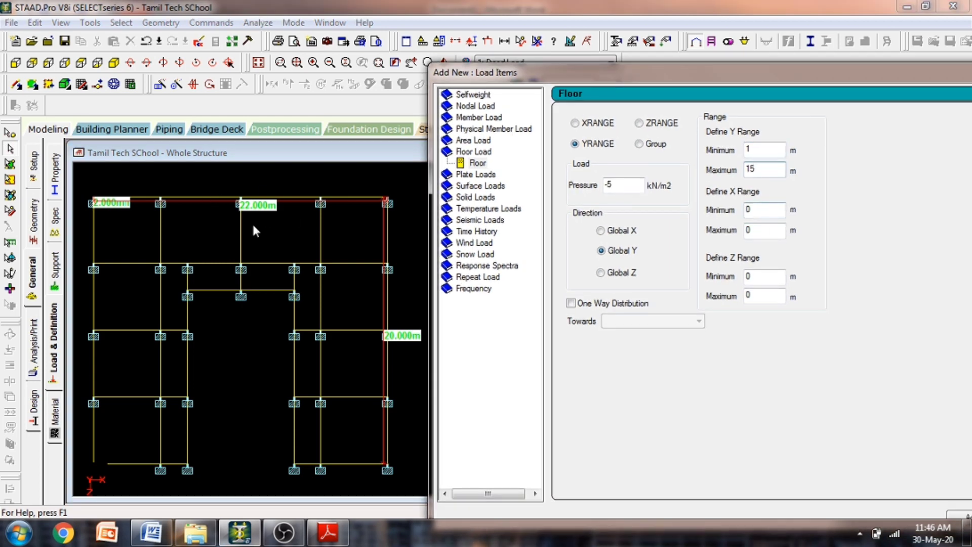
click(80, 64)
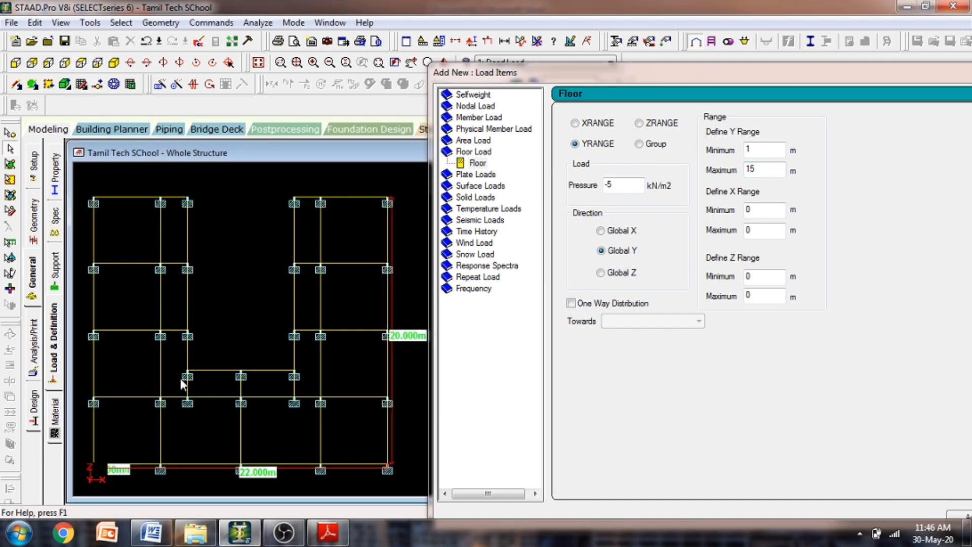
click(81, 63)
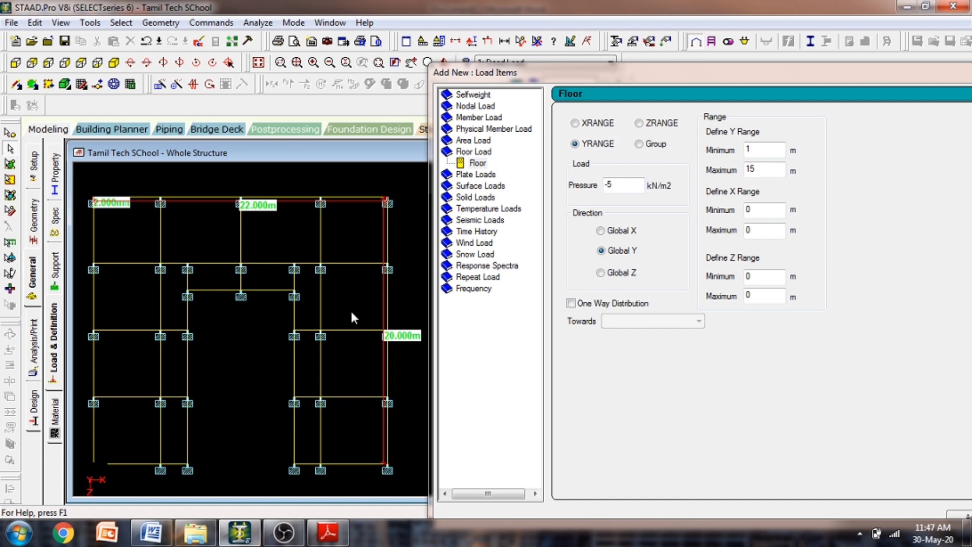
double_click(764, 211)
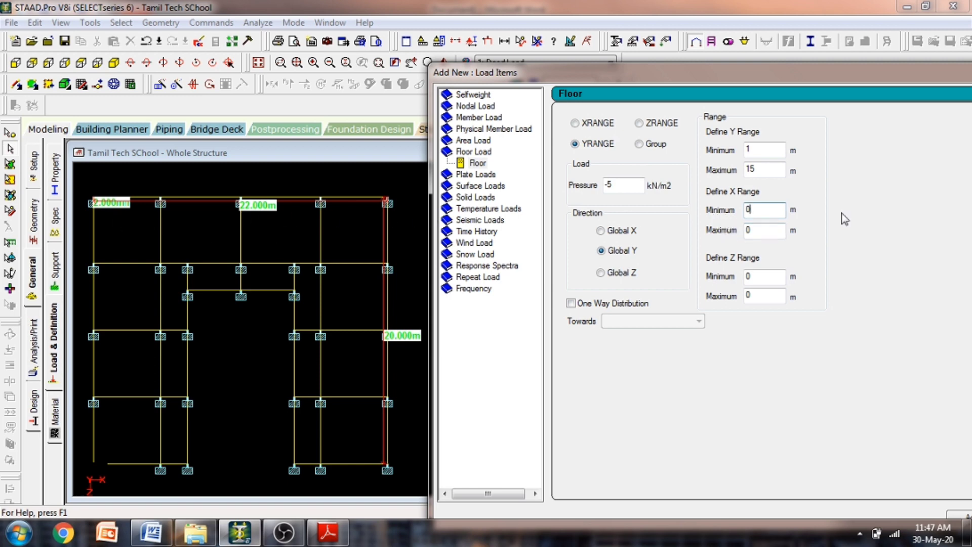
double_click(766, 229)
text(22)
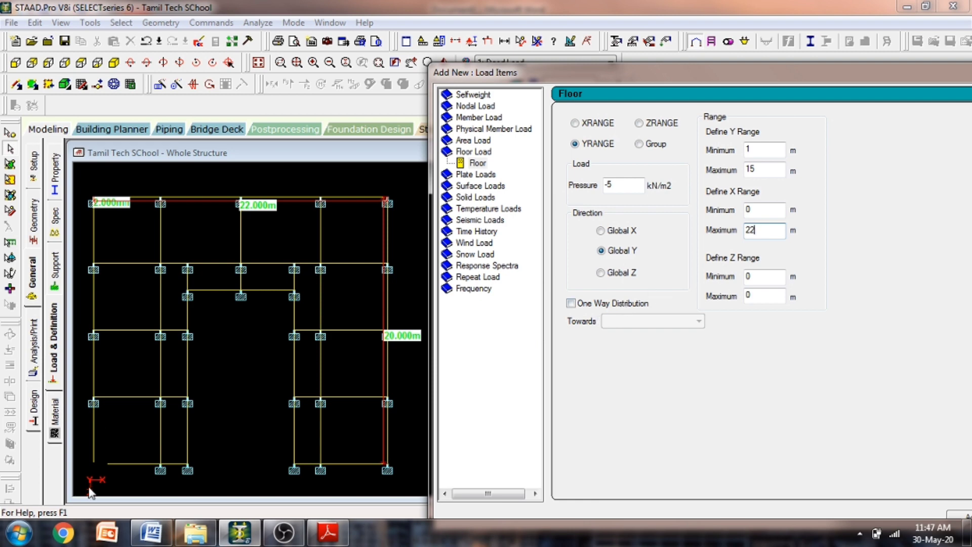
Set the floor load's Z range to a minimum of 0 m and a maximum of 20 m
double_click(753, 276)
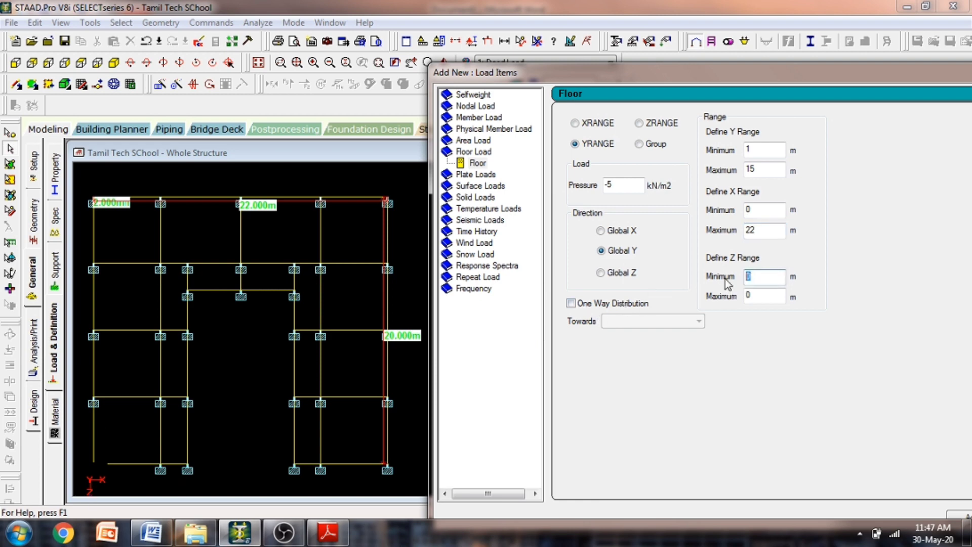
click(766, 301)
key(BackSpace)
key(BackSpace)
text(20)
Add the floor load to the Dead Load case and close the load items dialog
drag(808, 69, 646, 50)
click(810, 496)
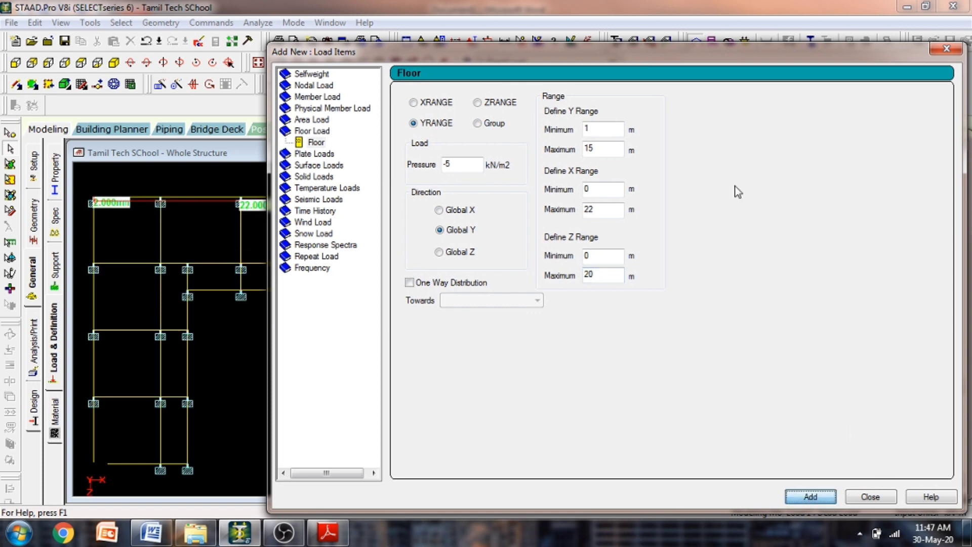
drag(735, 51, 587, 50)
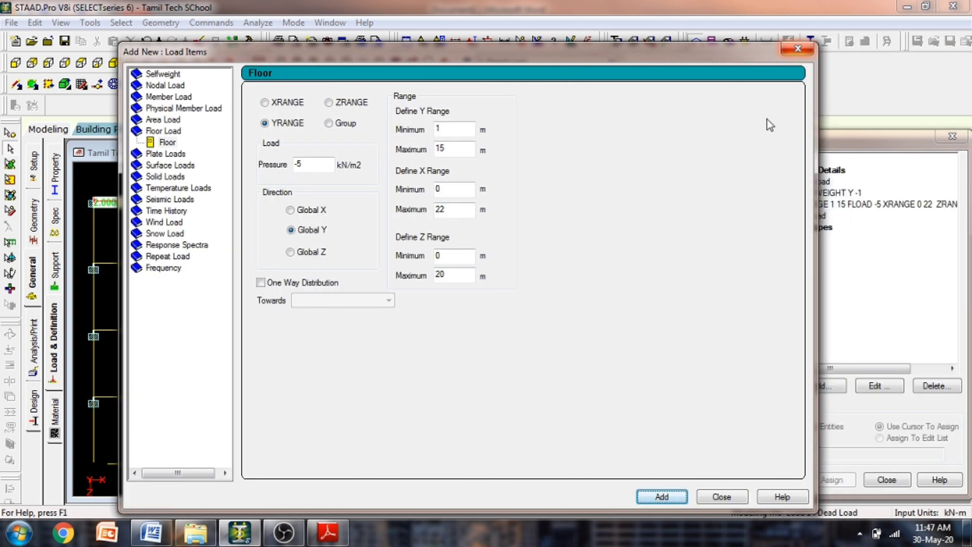
click(729, 497)
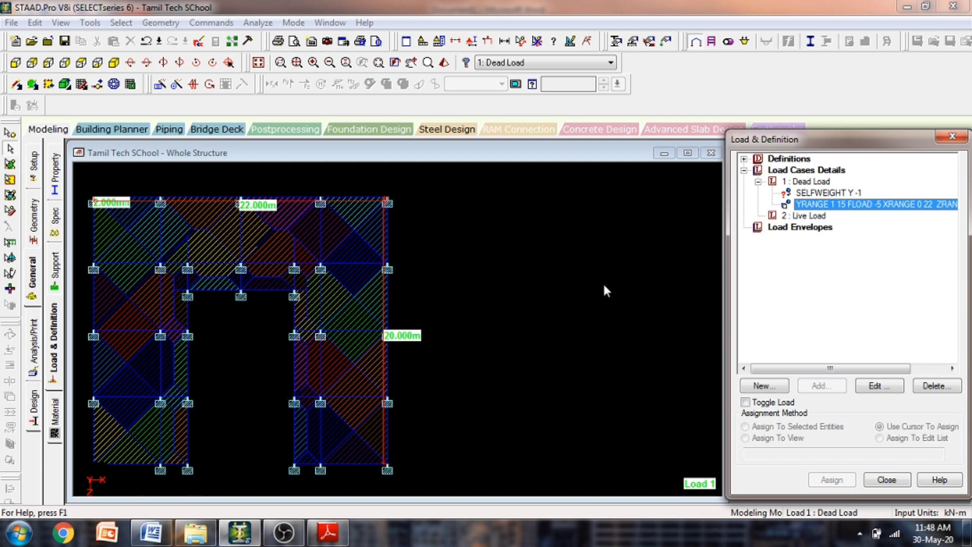
Start another floor load item under the Dead Load case with a pressure of -5 kN/m2
click(820, 184)
click(821, 385)
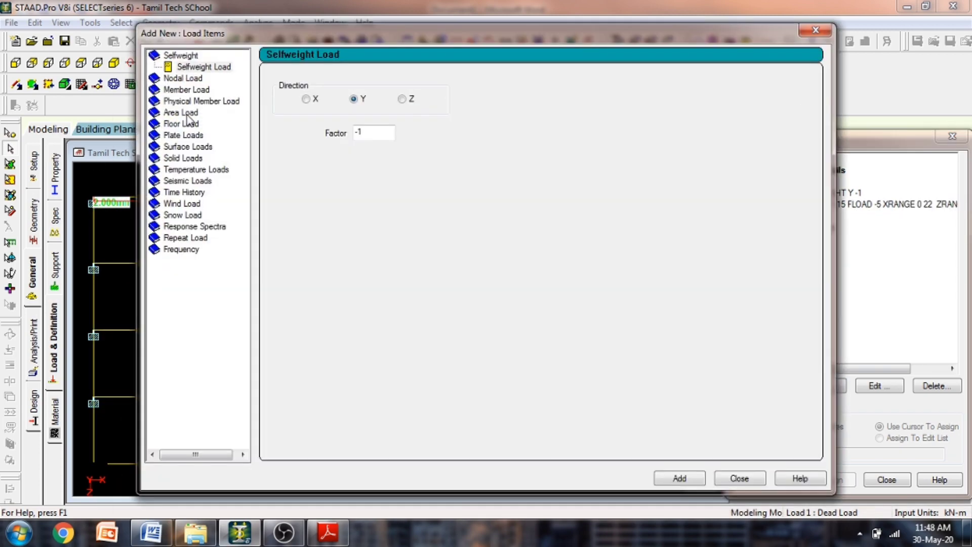
click(194, 90)
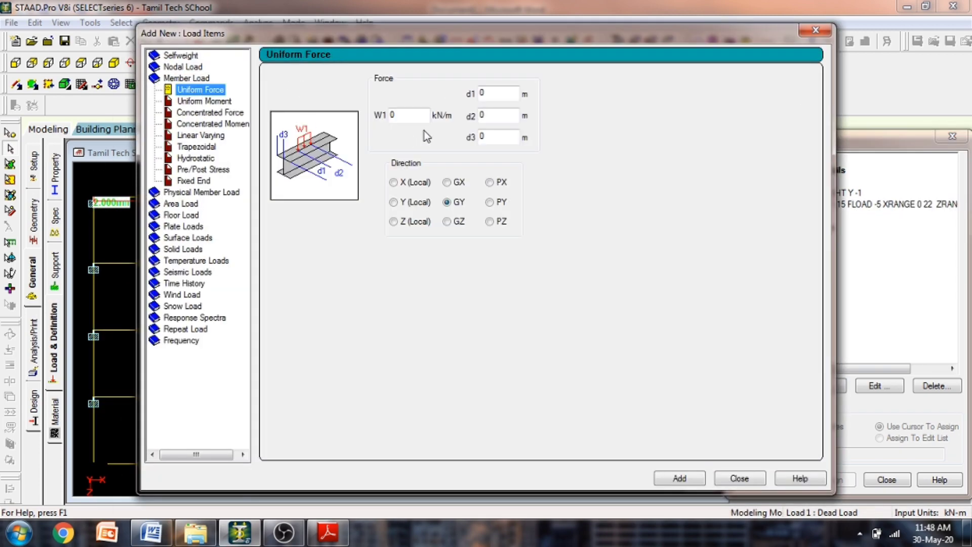
click(182, 215)
text(-5)
Set the new floor load's Y range to a minimum of 1 m and a maximum of 15 m
double_click(456, 111)
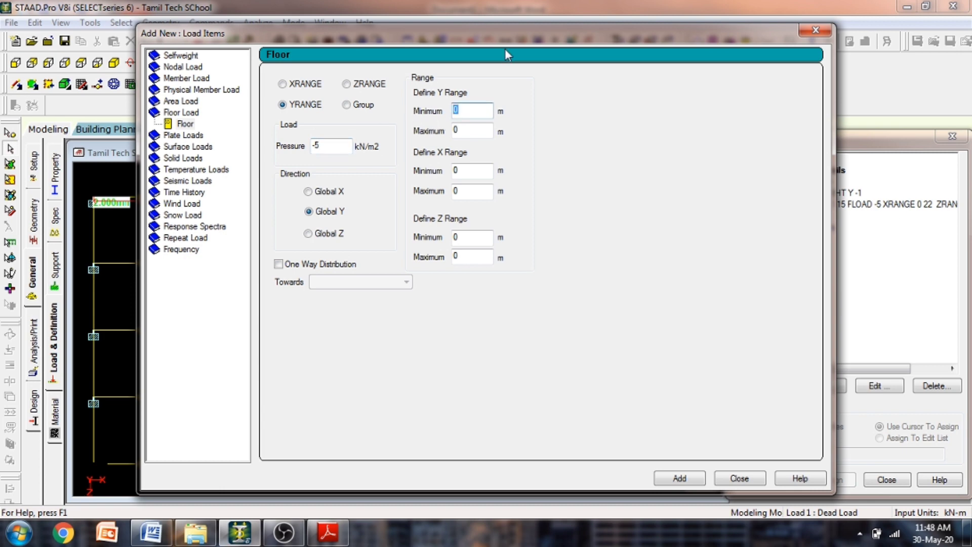
drag(525, 32, 505, 39)
text(1)
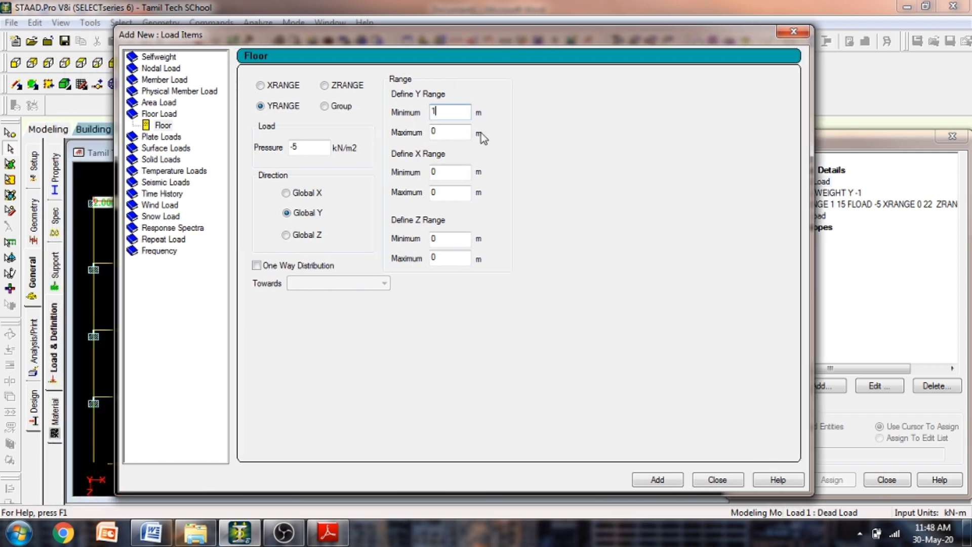
key(Tab)
text(15)
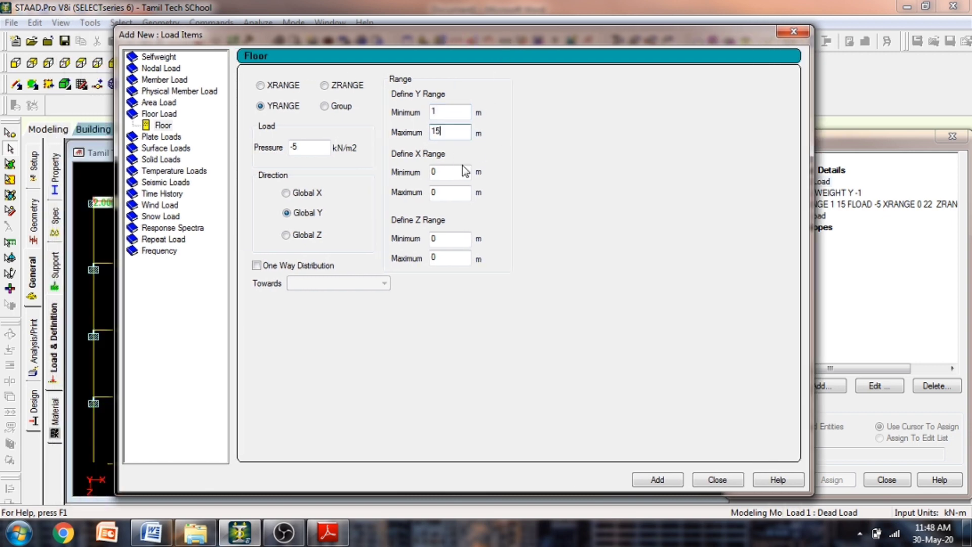
Measure the distance along X from the plan's outer edge to the corridor's inner node, on the line in front of the rear bays
drag(467, 37, 739, 30)
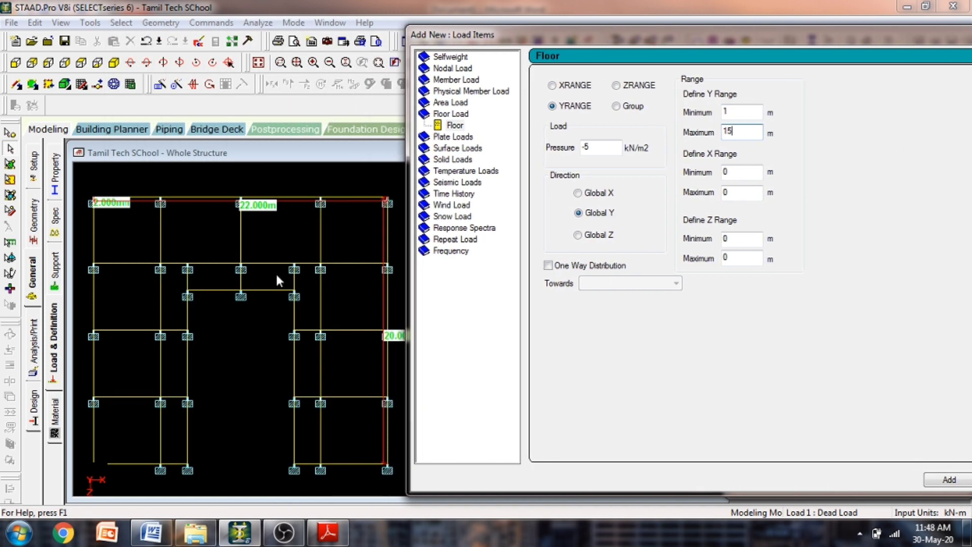
key(Tab)
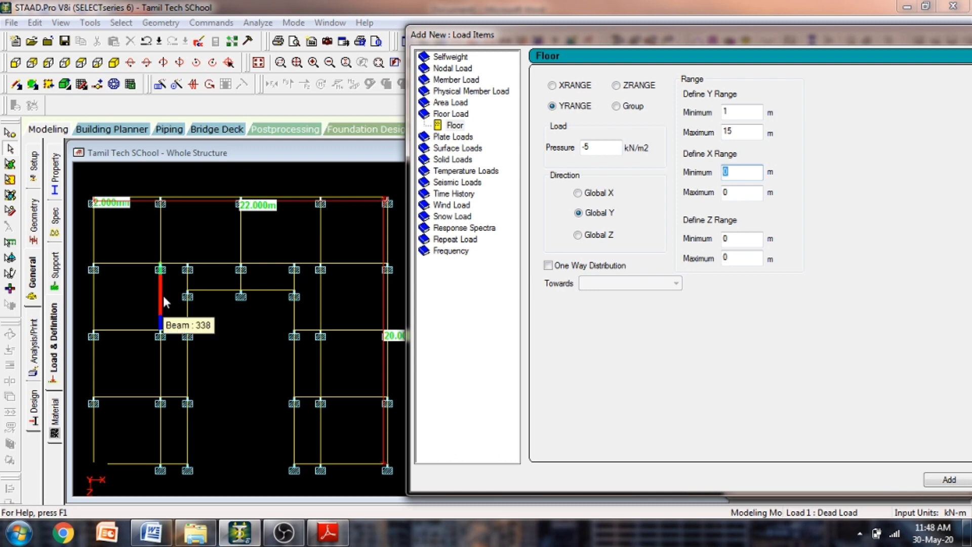
click(187, 314)
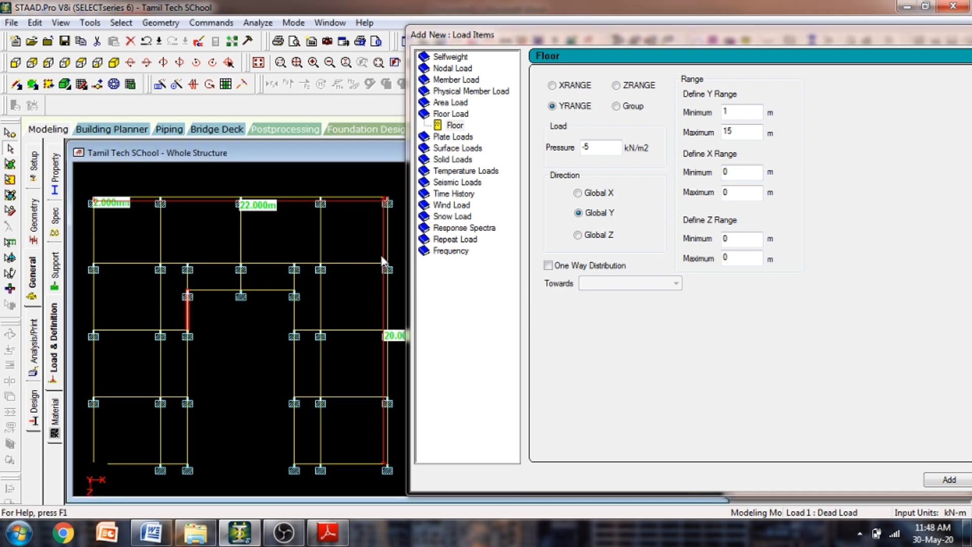
click(535, 36)
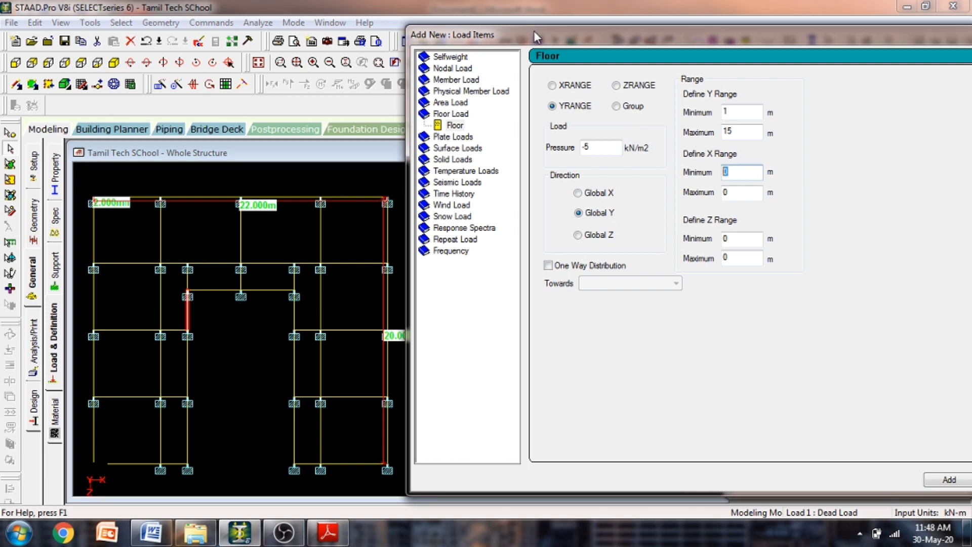
drag(535, 36, 549, 73)
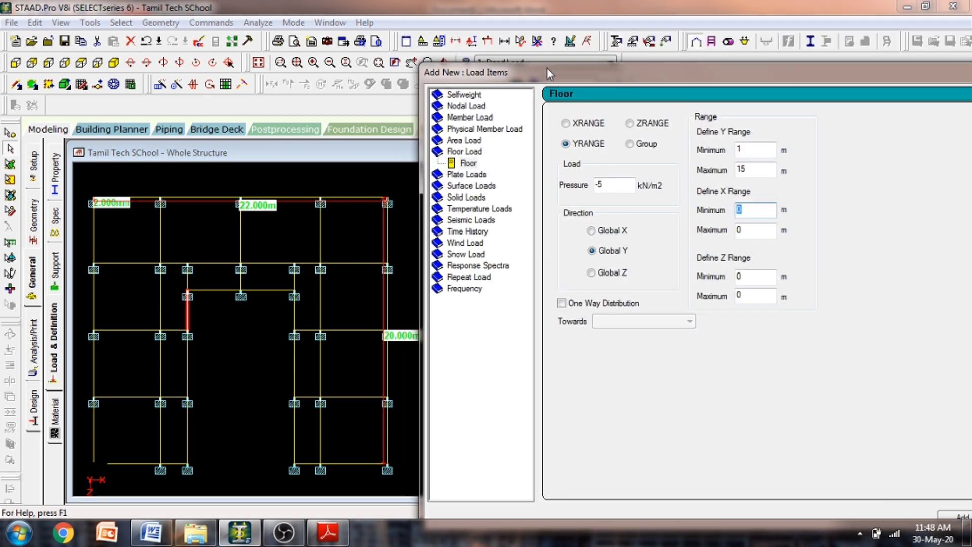
click(520, 41)
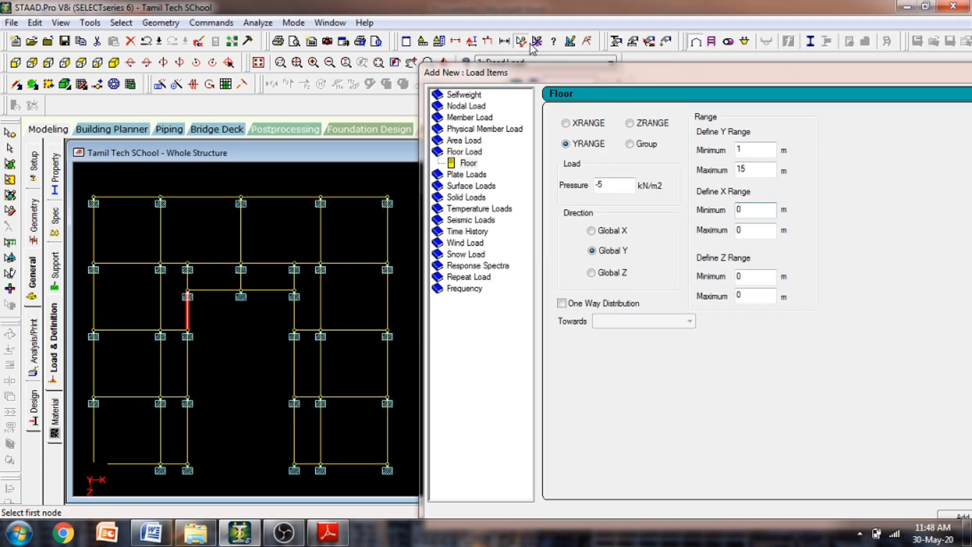
click(94, 263)
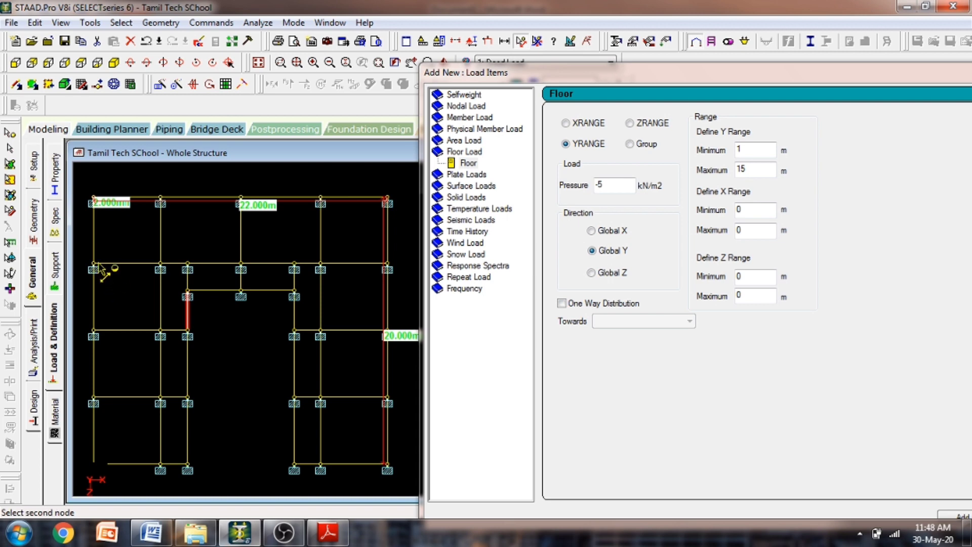
click(187, 264)
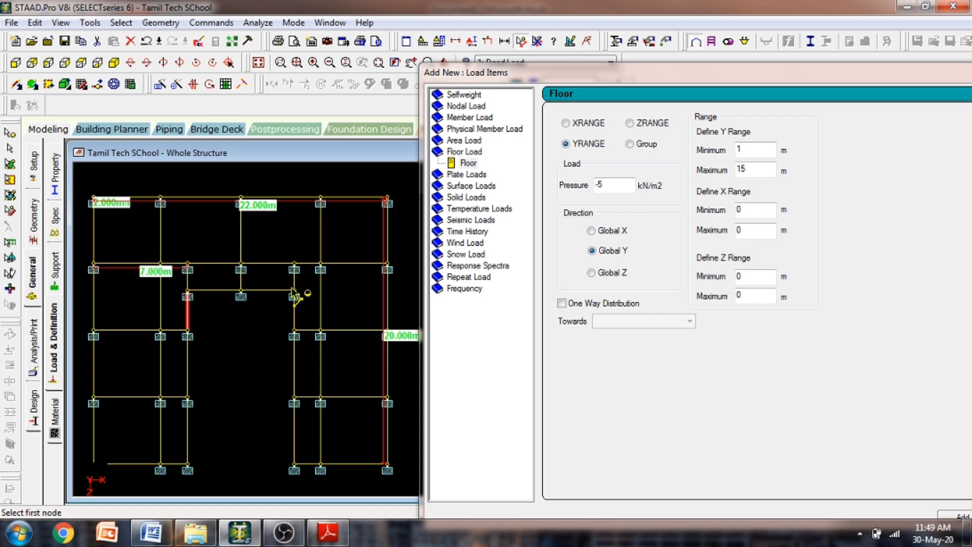
Set the floor load's X range to a minimum of 7 m and a maximum of 15 m, measuring to the corridor's far inner node
click(757, 210)
key(BackSpace)
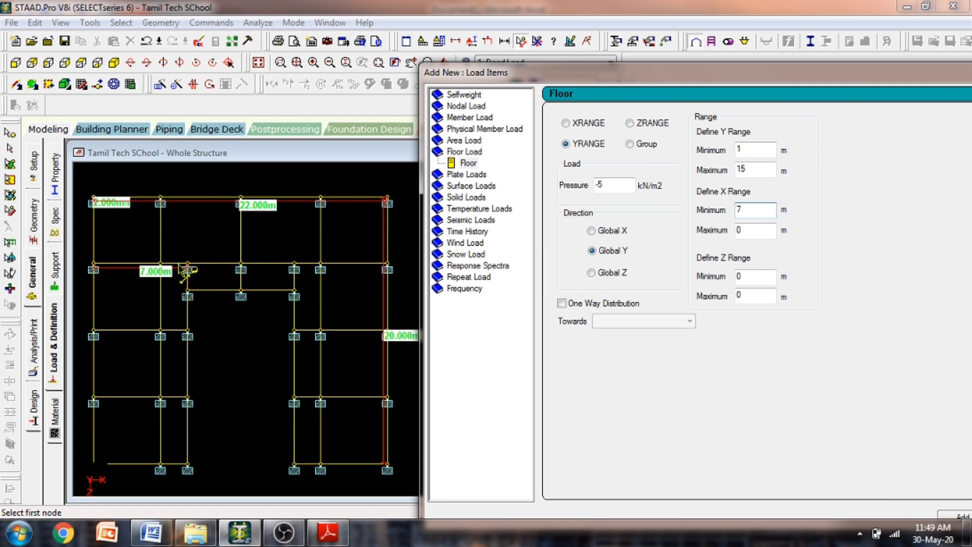
click(95, 265)
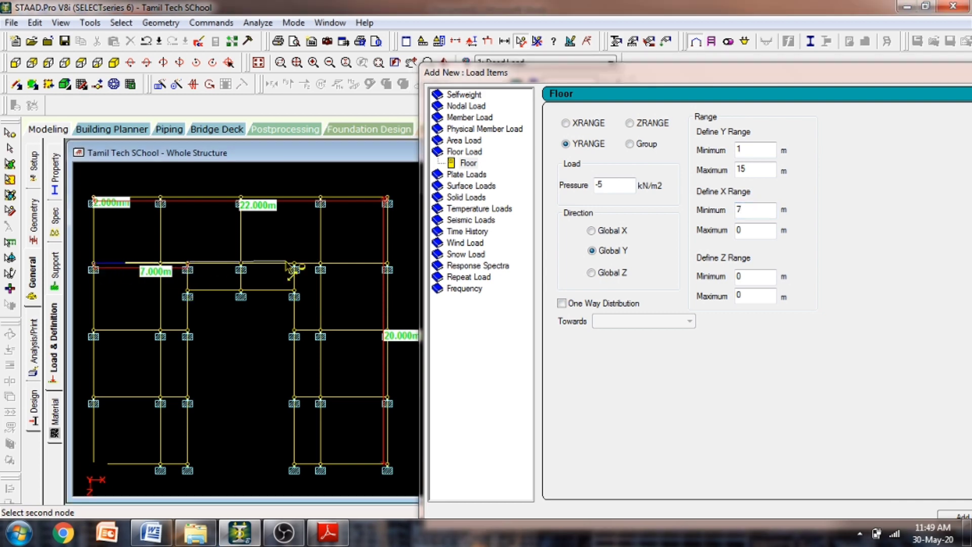
click(294, 264)
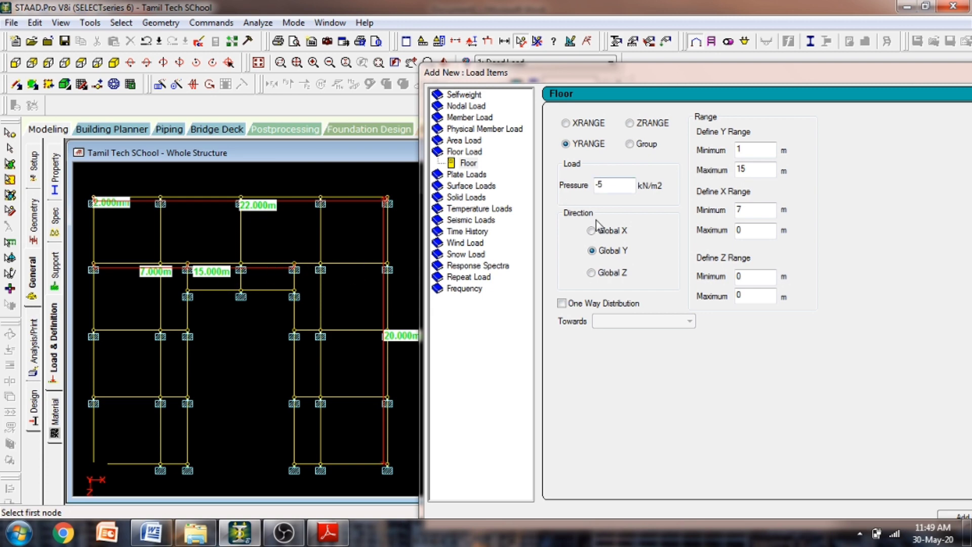
double_click(738, 232)
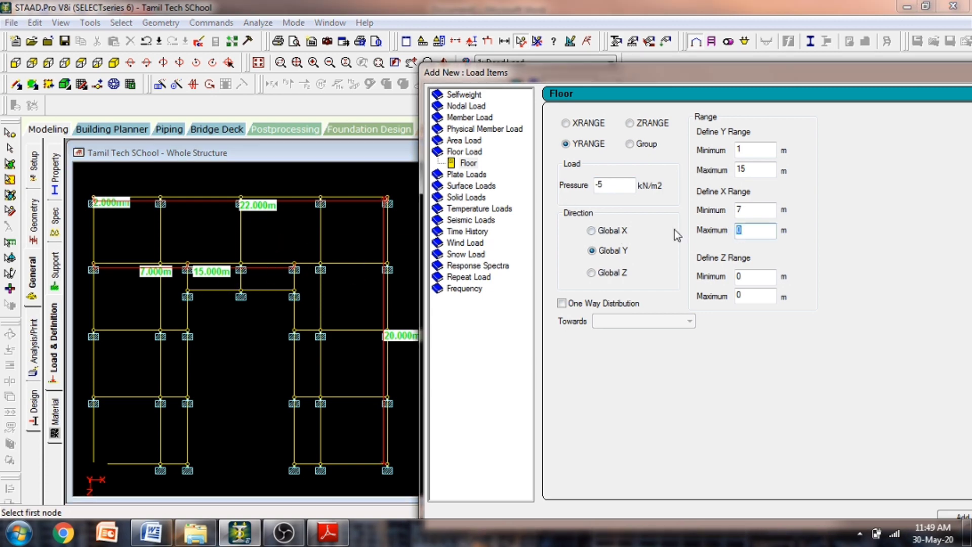
text(15)
Measure the central bay's depth and the wing's full length, and set the Z range to a minimum of 7 m and a maximum of 20 m
click(242, 199)
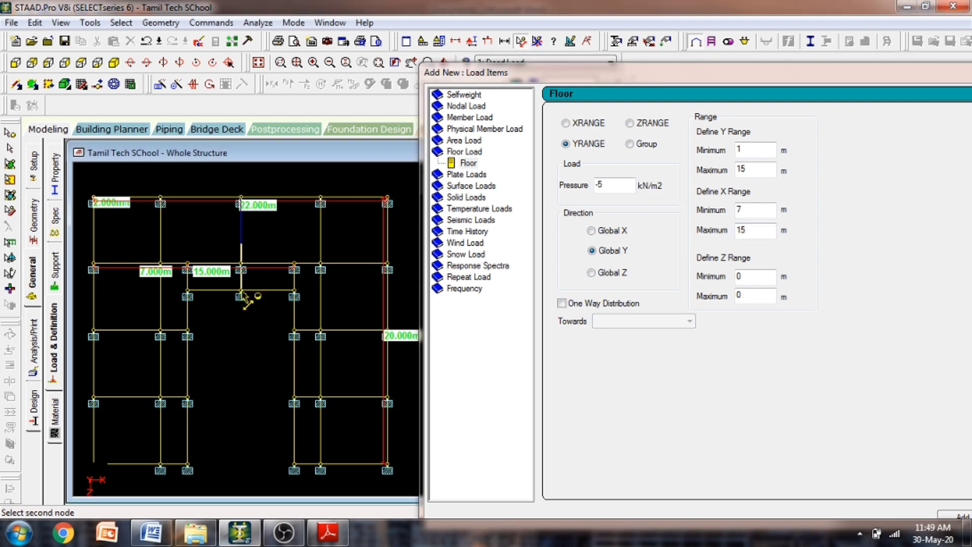
click(241, 291)
double_click(763, 276)
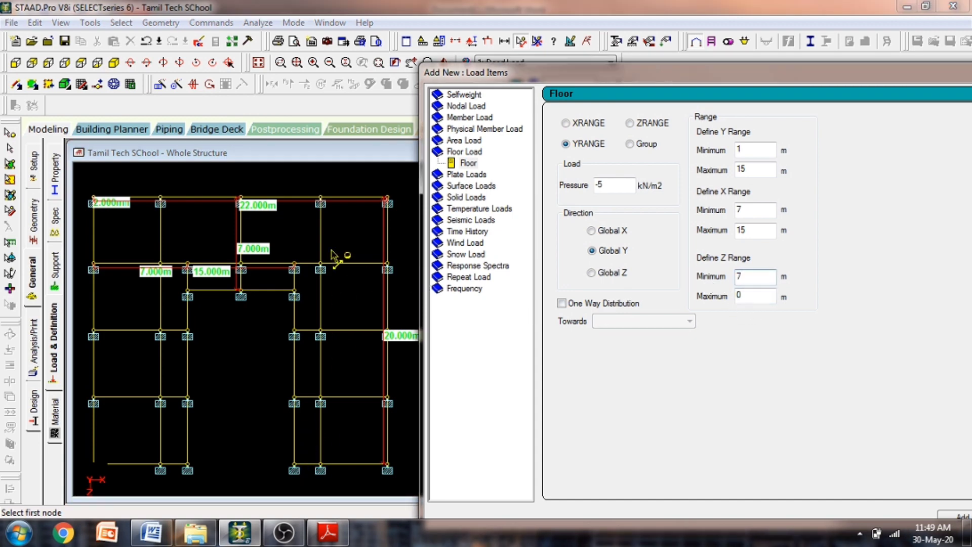
click(320, 470)
click(319, 203)
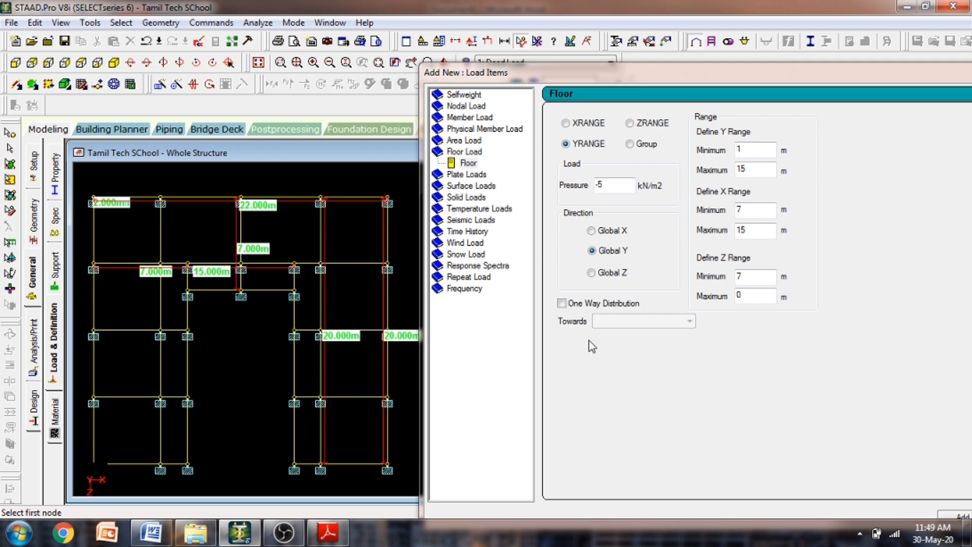
double_click(763, 296)
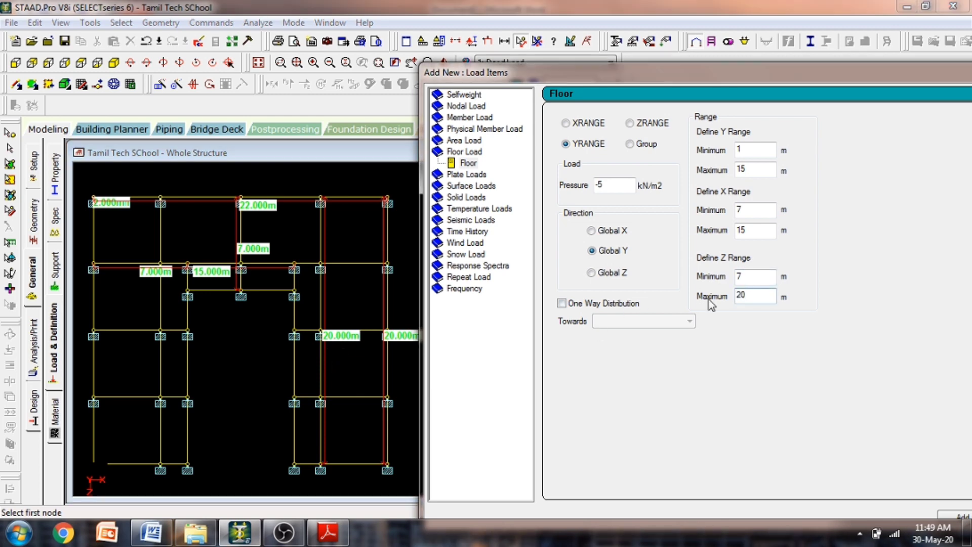
Change the floor load's pressure to 5 kN/m2 and add it to the Dead Load case
click(601, 188)
drag(743, 67, 437, 65)
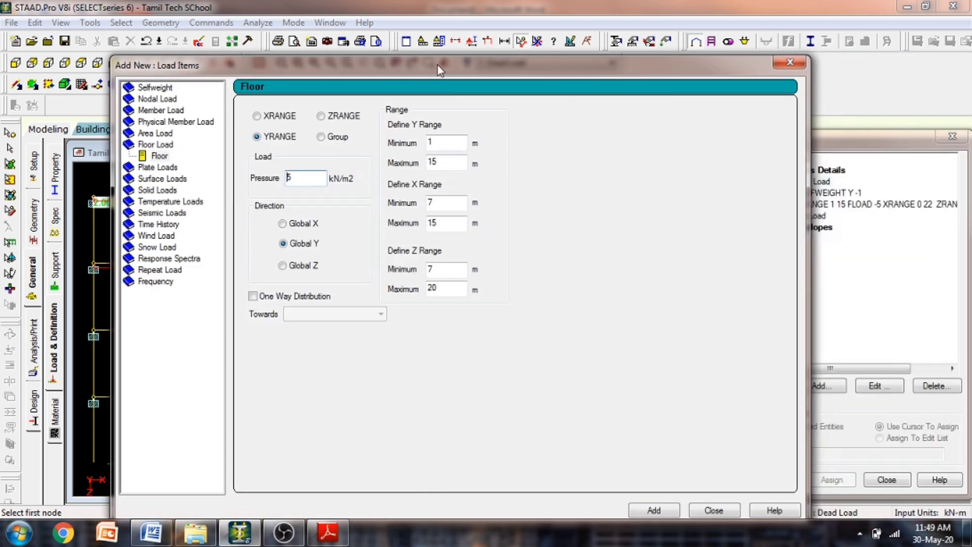
click(653, 510)
click(713, 509)
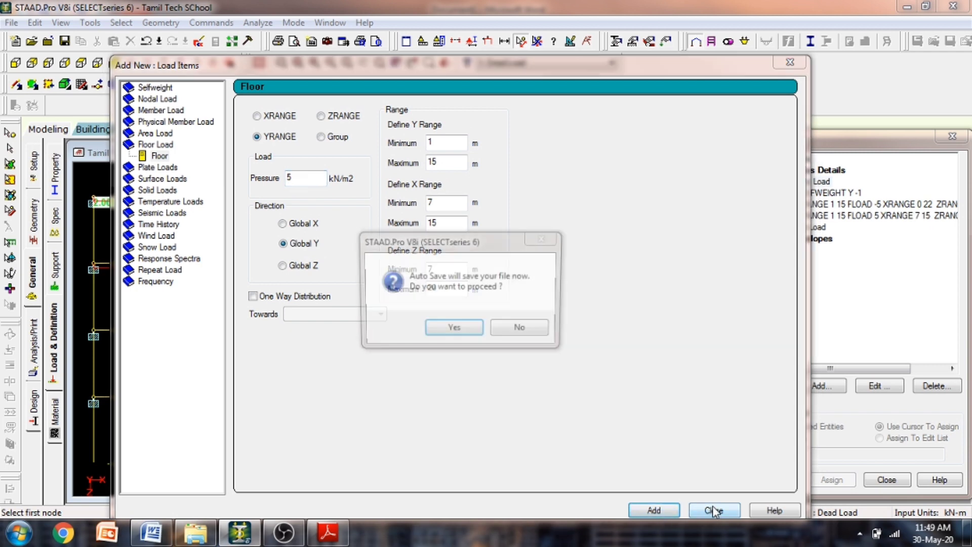
Accept the auto save, save the modified structure and close the load items dialog
click(454, 329)
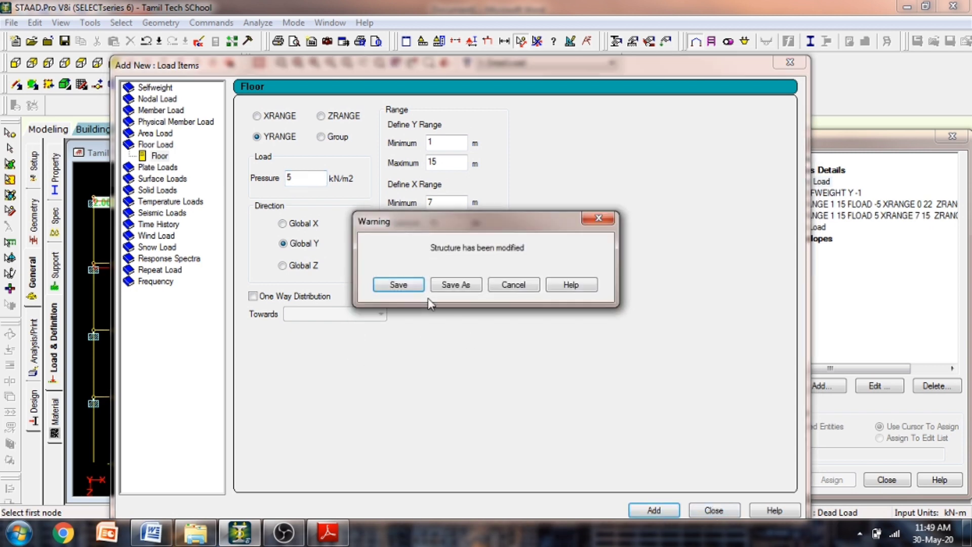
click(402, 284)
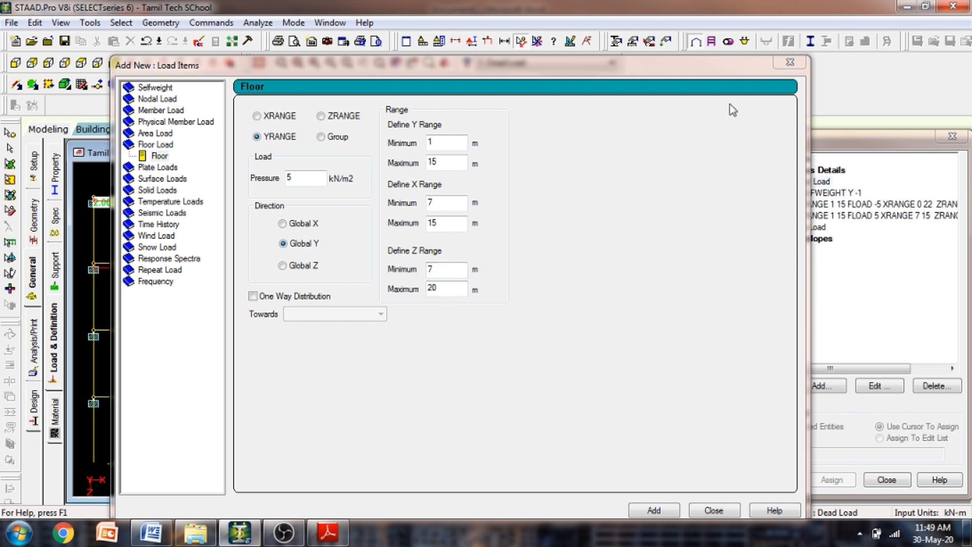
drag(708, 68, 621, 38)
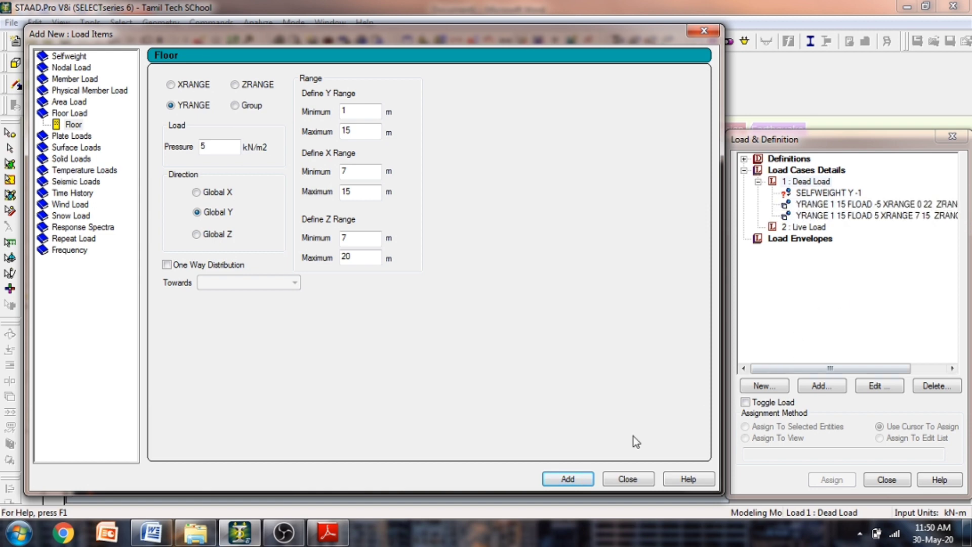
click(628, 478)
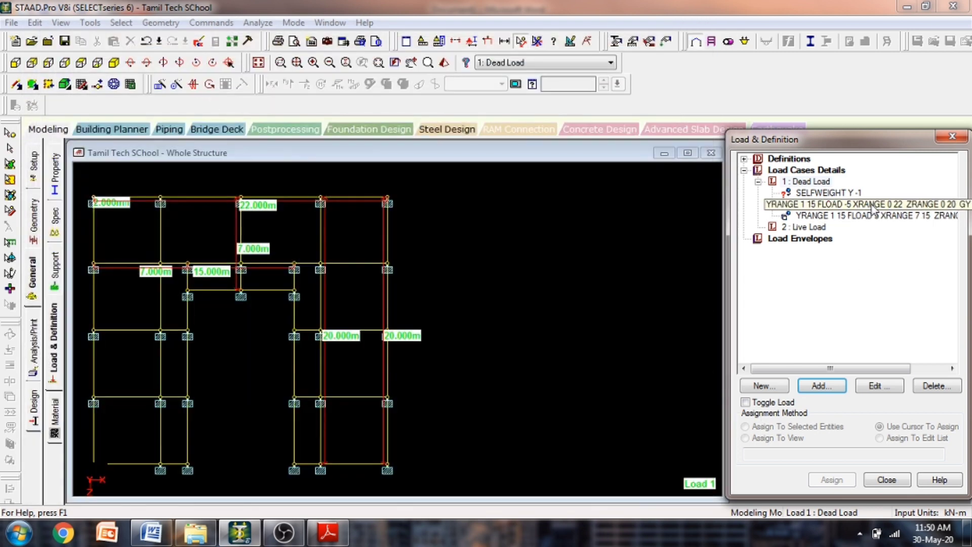
Delete both floor loads, the X 7 to 15 m one and the X 0 to 22 m one, from the Dead Load case
click(861, 215)
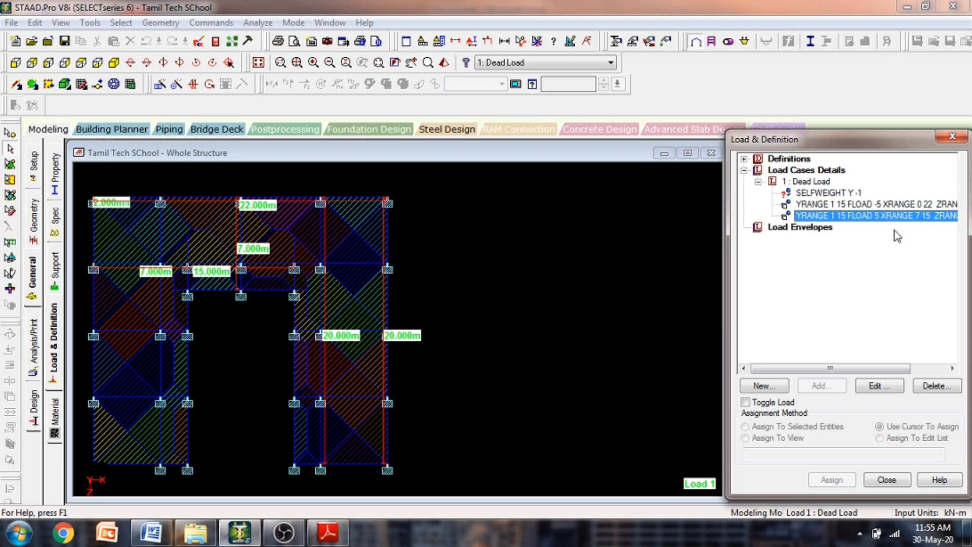
click(943, 388)
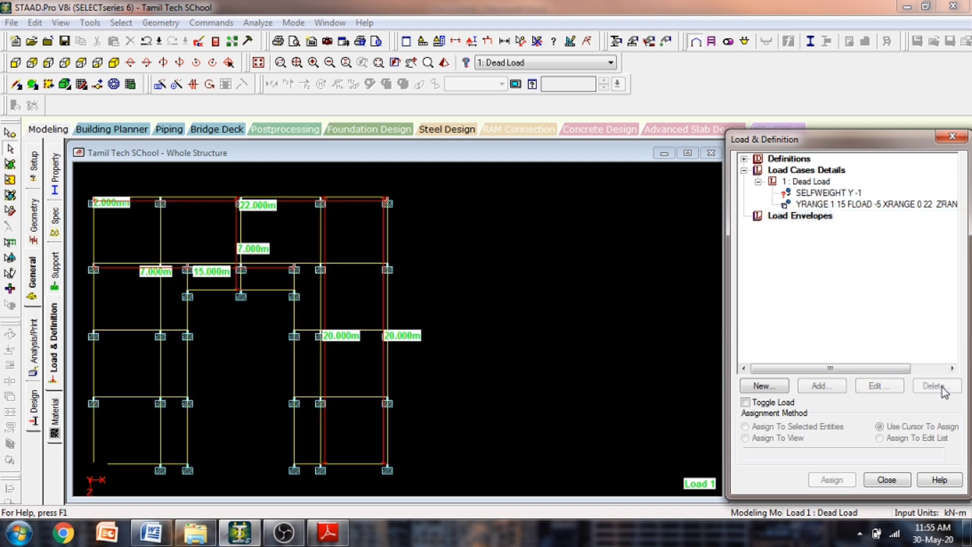
click(895, 205)
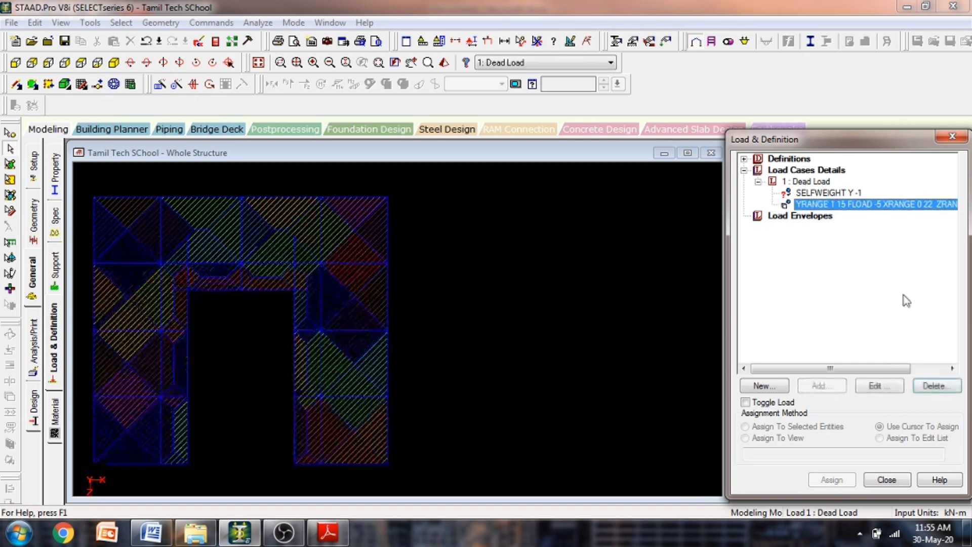
click(936, 385)
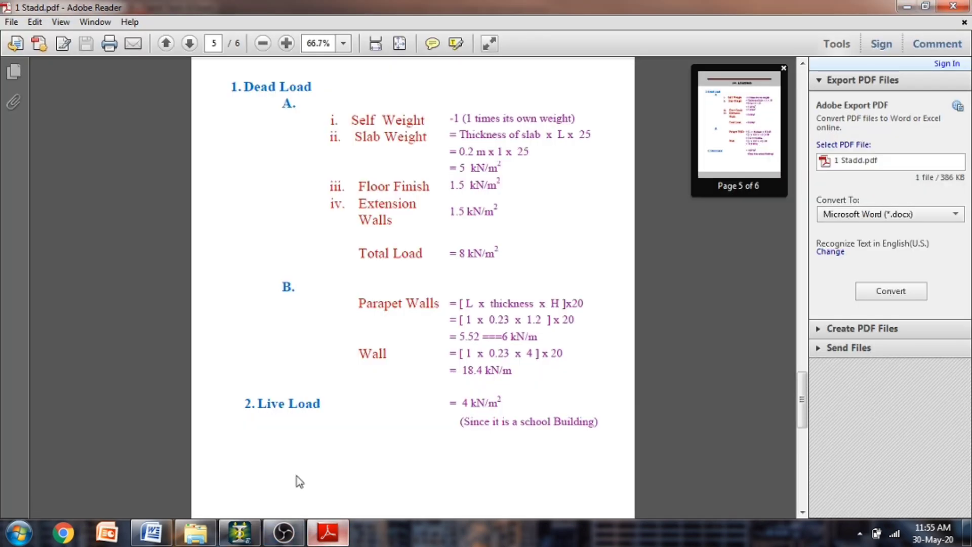
Review the load calculations in the PDF and the load assignment notes in Word, and return to STAAD.Pro
click(328, 532)
key(alt+Tab)
key(alt+Tab)
key(alt+Tab)
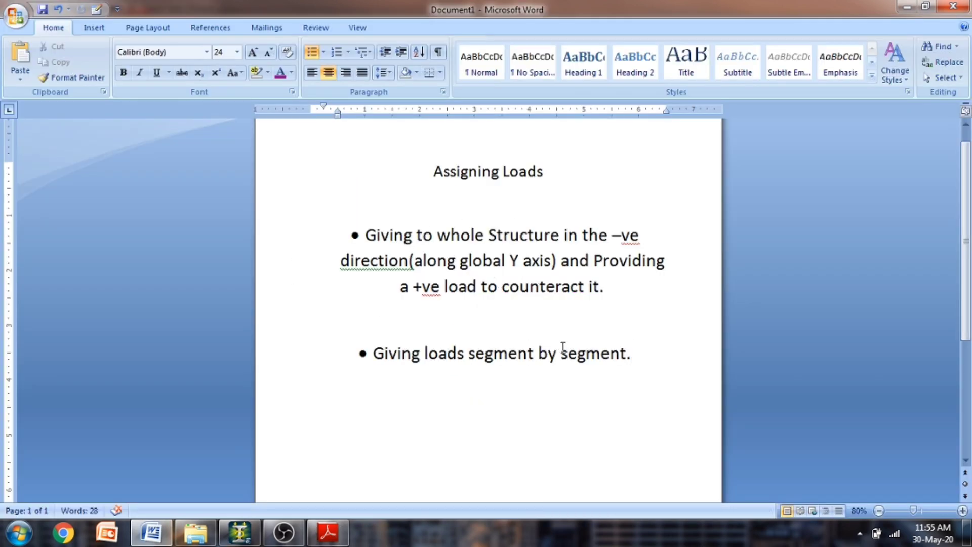
key(alt+Tab)
key(alt+Tab)
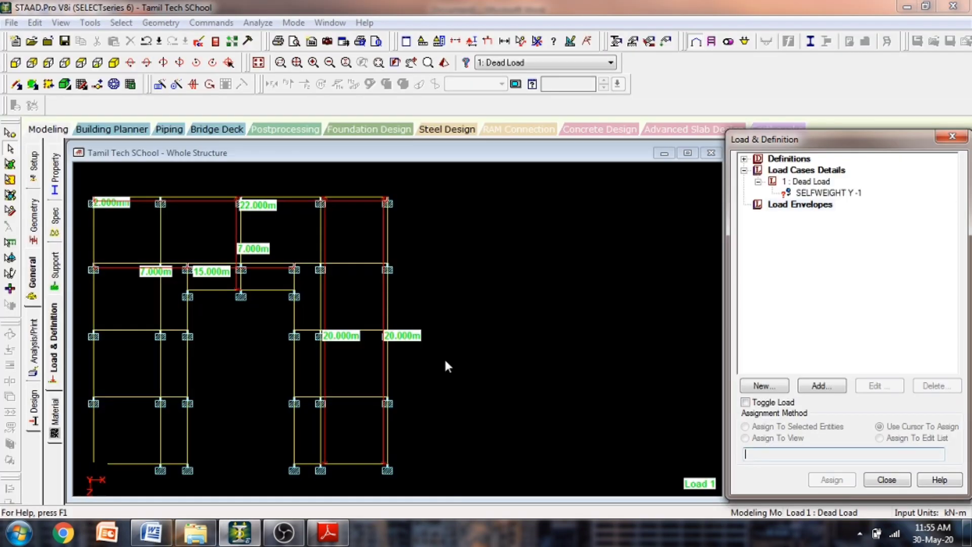
Select in turn the beams of one outer wing strip, the rear row and the opposite outer strip to examine the plan's load segments
drag(83, 187, 163, 479)
drag(90, 188, 439, 268)
click(332, 172)
drag(332, 172, 445, 448)
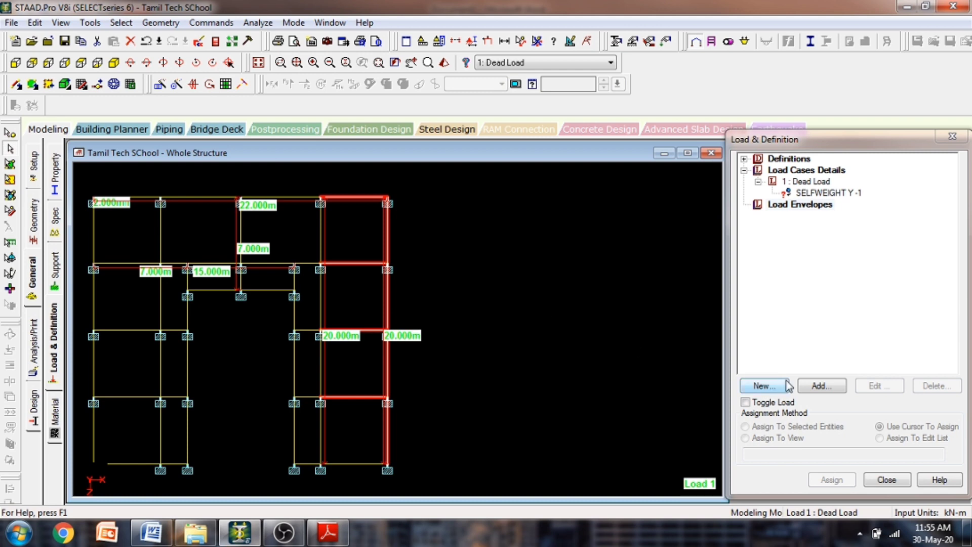
Start a new Y-range floor load item under the Dead Load case with a pressure of -5 kN/m2
click(812, 182)
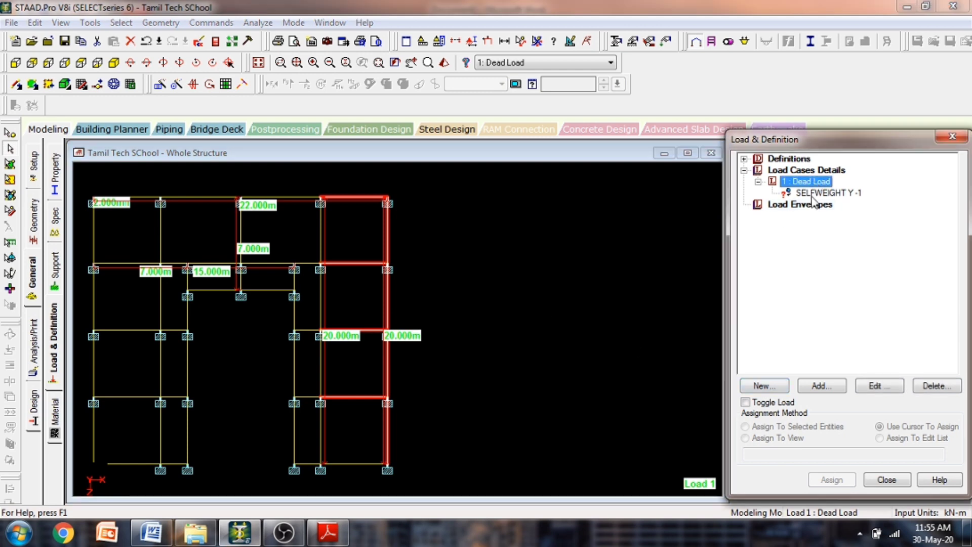
click(822, 385)
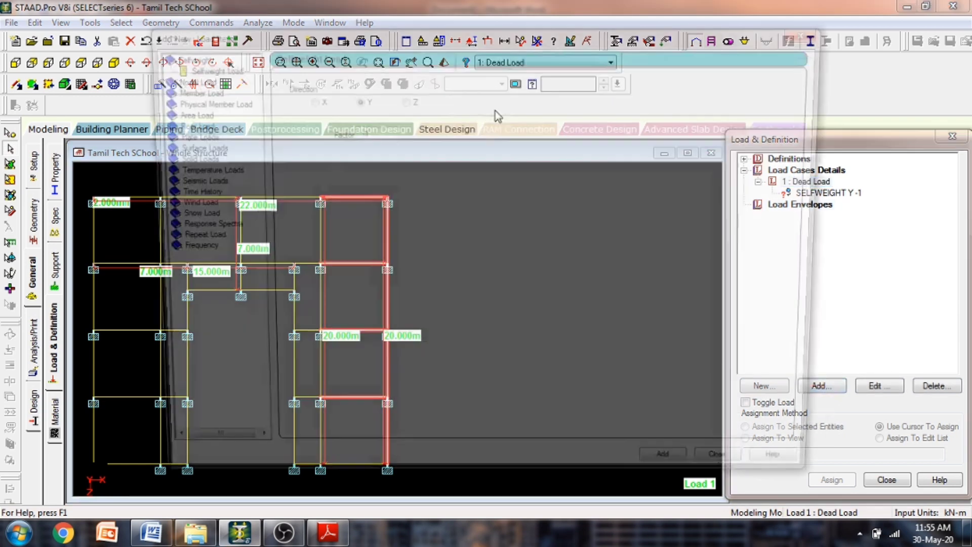
click(185, 123)
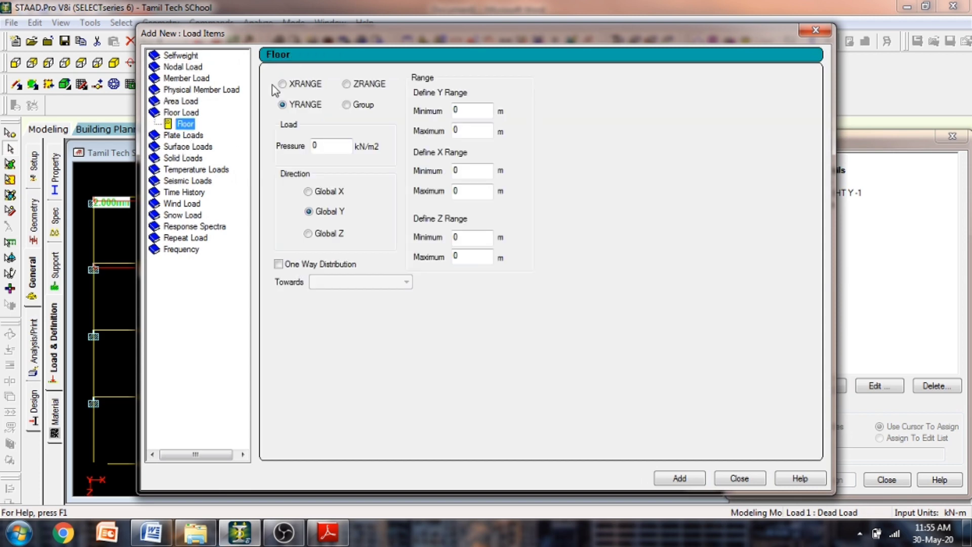
drag(323, 38, 618, 45)
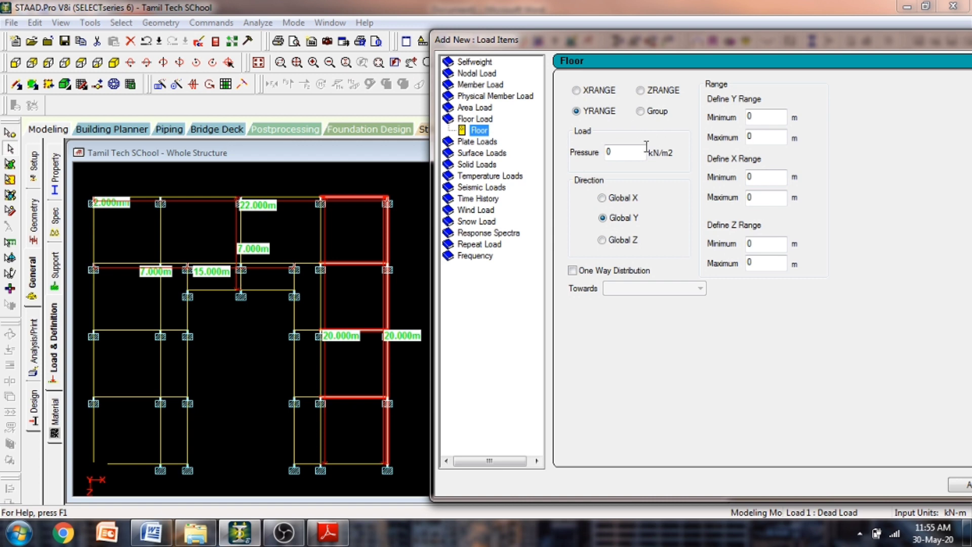
double_click(627, 156)
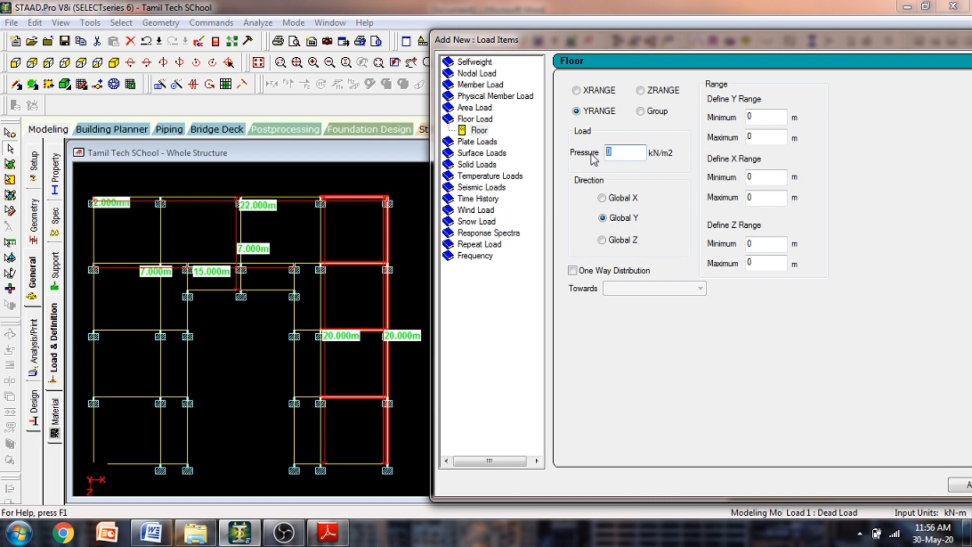
text(-5)
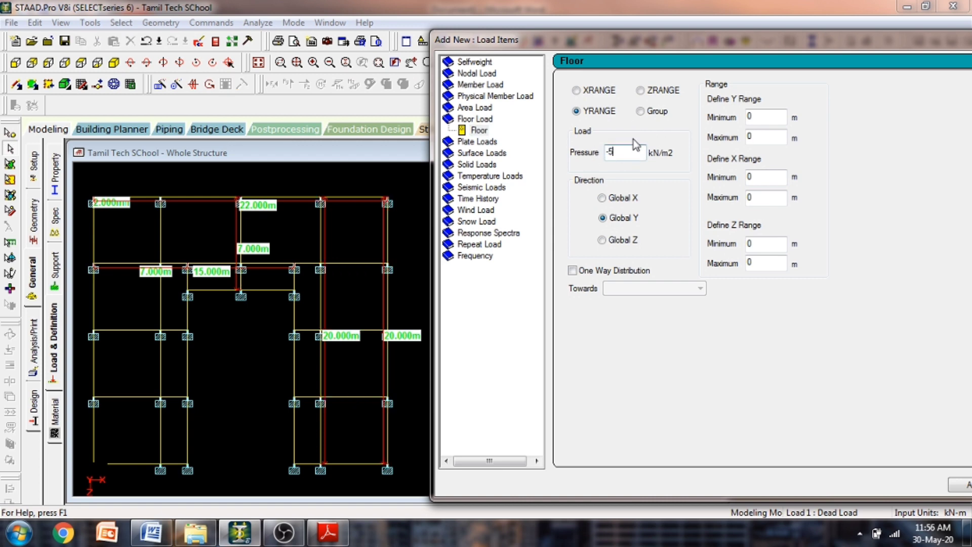
Set the segment floor load's Y range from 1 m to 15 m
double_click(779, 118)
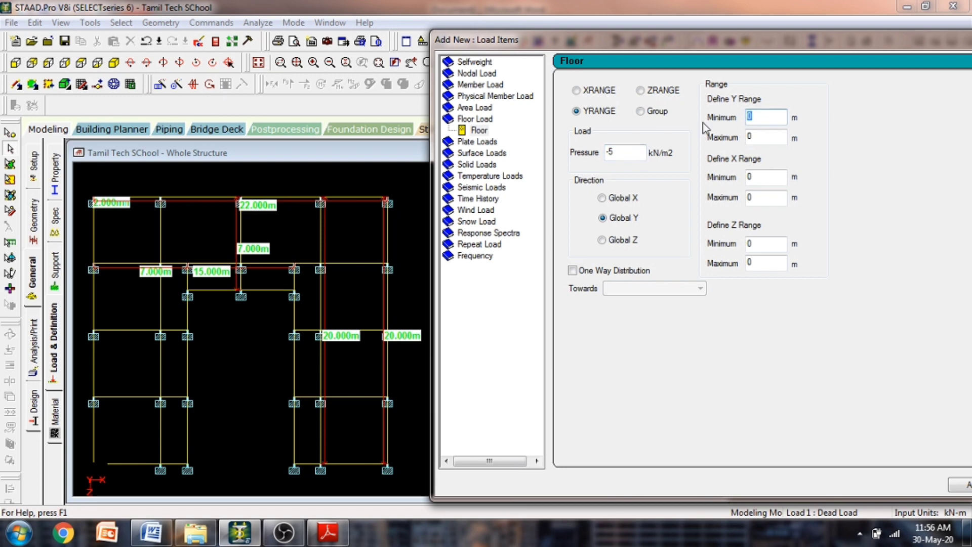
text(1)
key(Tab)
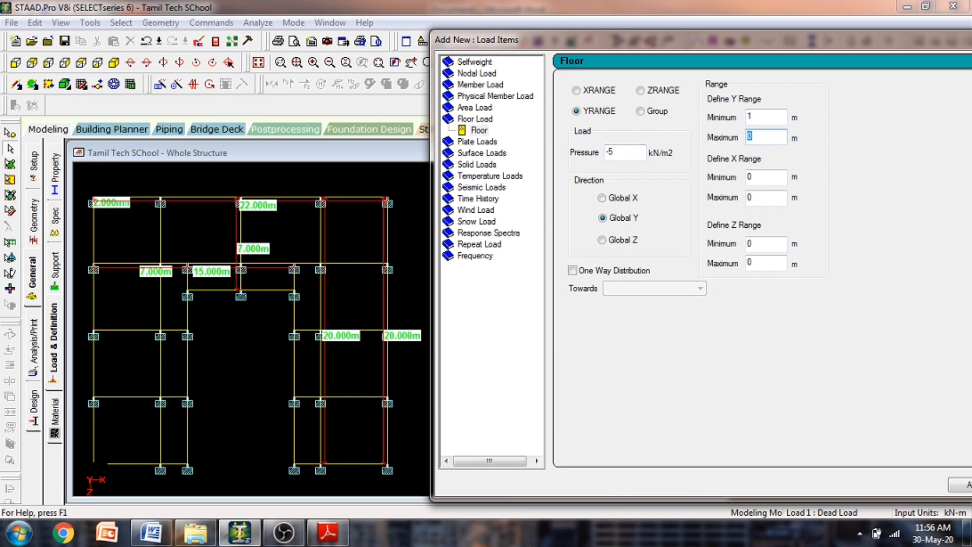
text(15)
key(Tab)
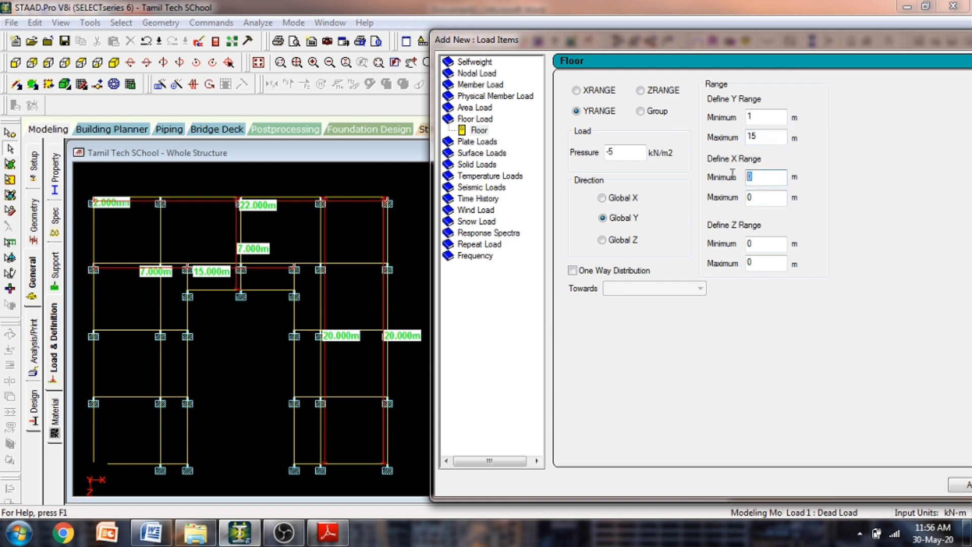
Identify the wing's outer strip and set the floor load's X range to 0–5 m and its Z range to 0–20 m
drag(90, 183, 168, 485)
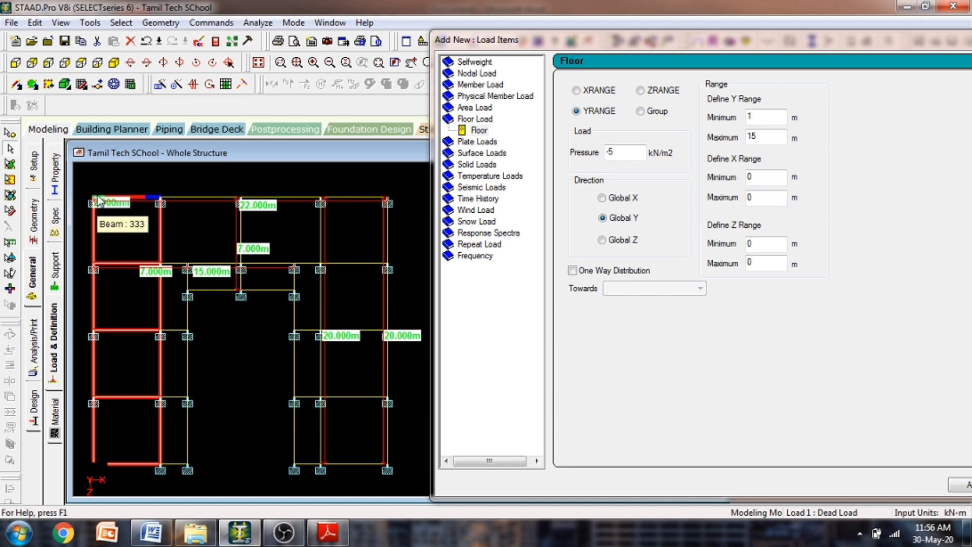
double_click(751, 176)
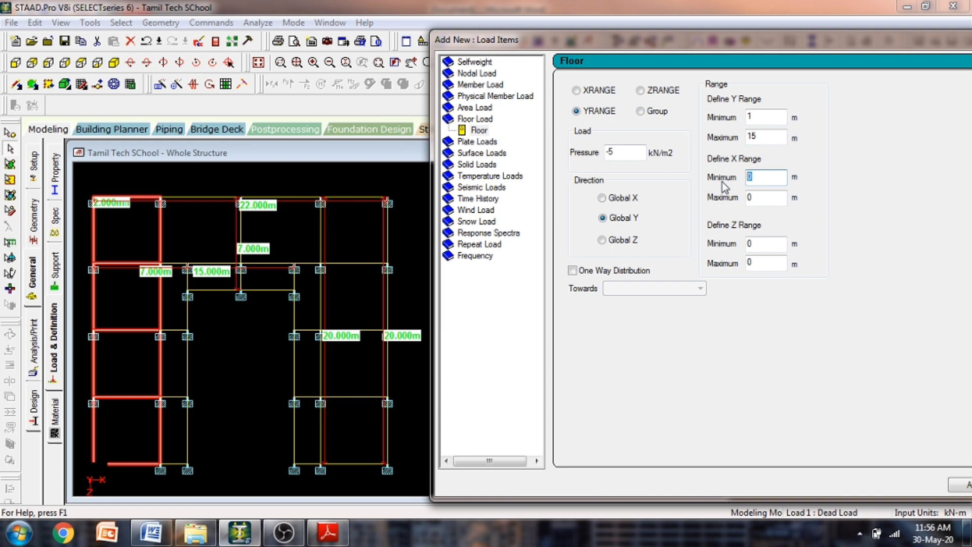
key(Tab)
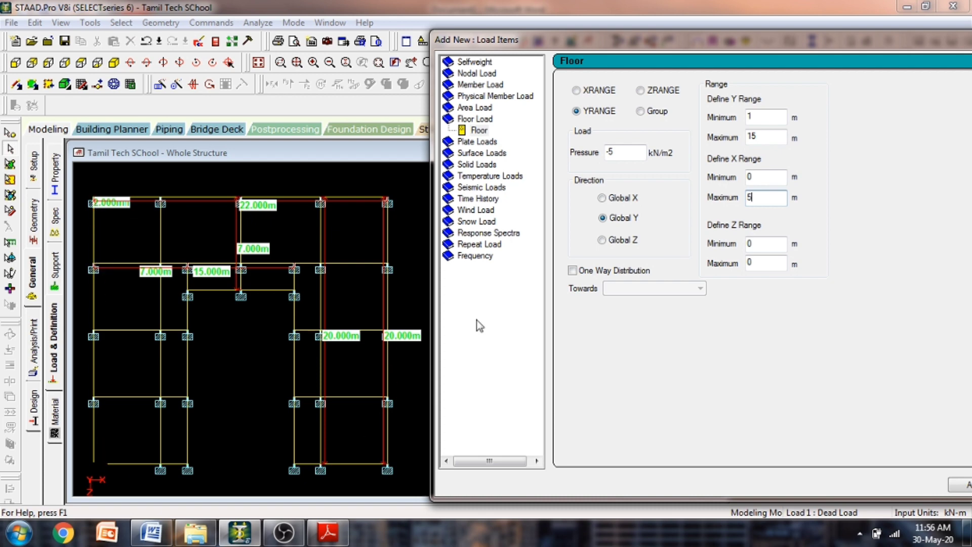
double_click(762, 263)
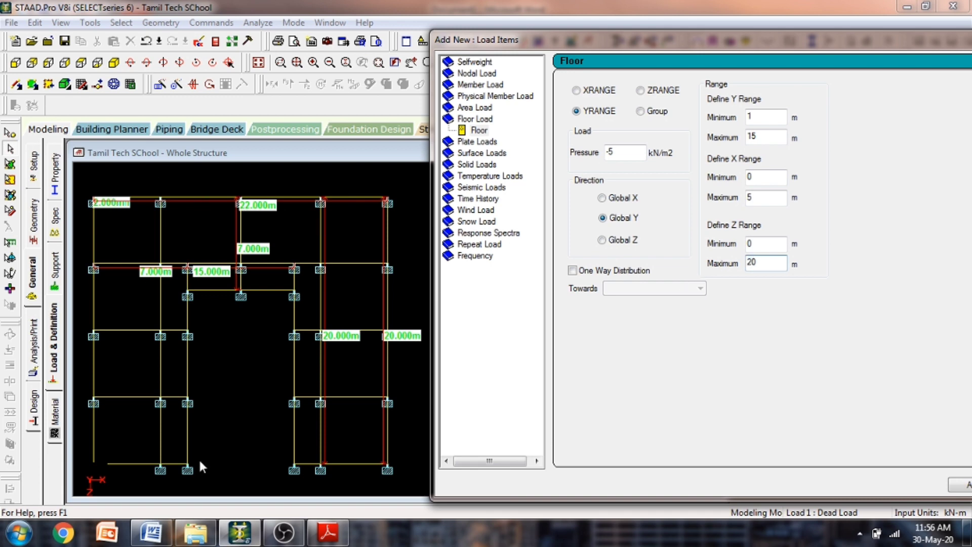
drag(764, 42, 656, 48)
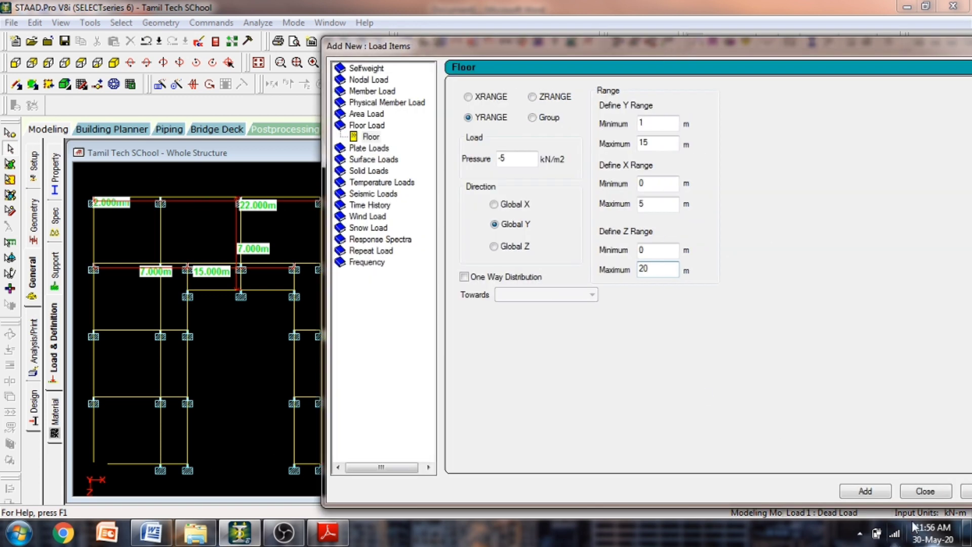
Add the first outer strip's floor load to the Dead Load case and select the opposite outer wing strip's beams to identify its extent
click(866, 493)
drag(886, 44, 932, 59)
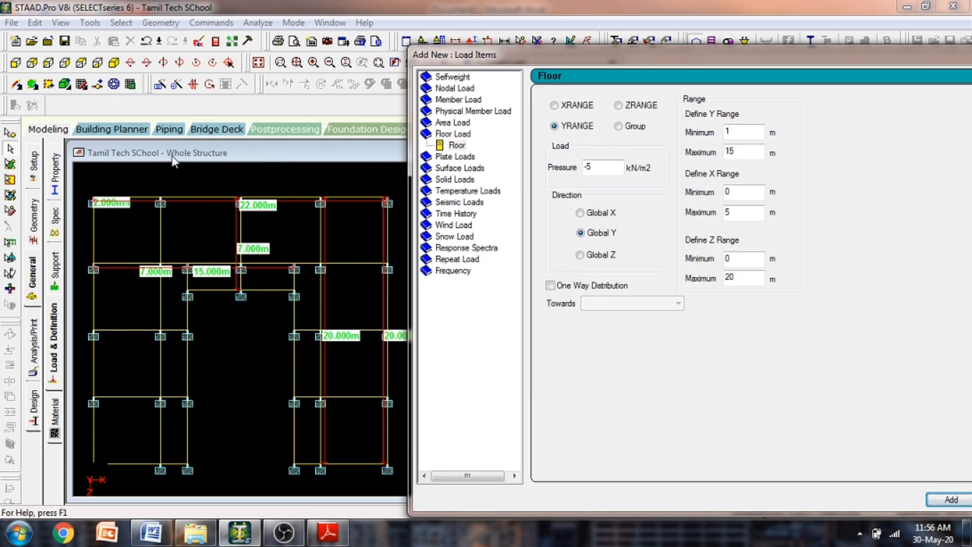
drag(316, 174, 407, 463)
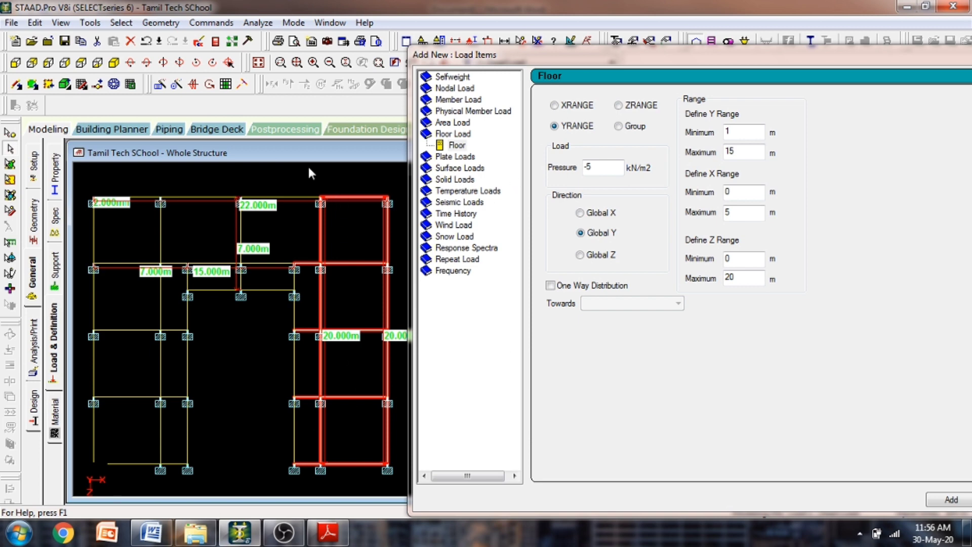
click(318, 181)
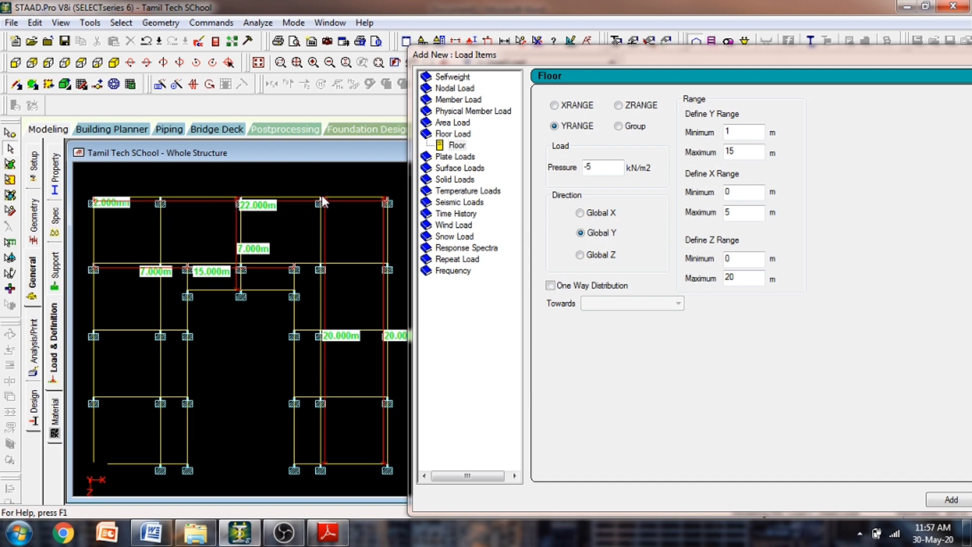
Set the X range to 17–22 m and add the opposite outer wing strip's floor load to the Dead Load case
double_click(729, 192)
text(17)
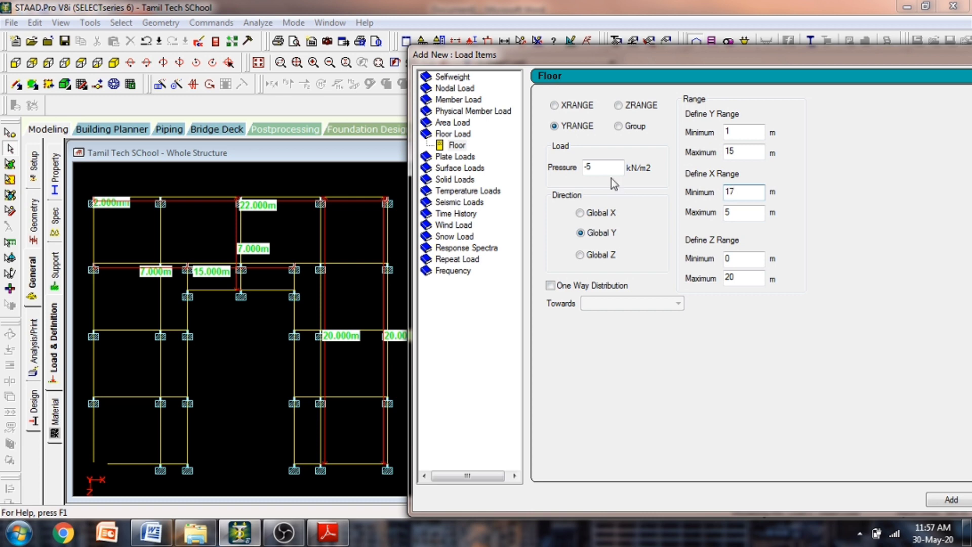
double_click(741, 212)
text(22)
drag(728, 58, 516, 58)
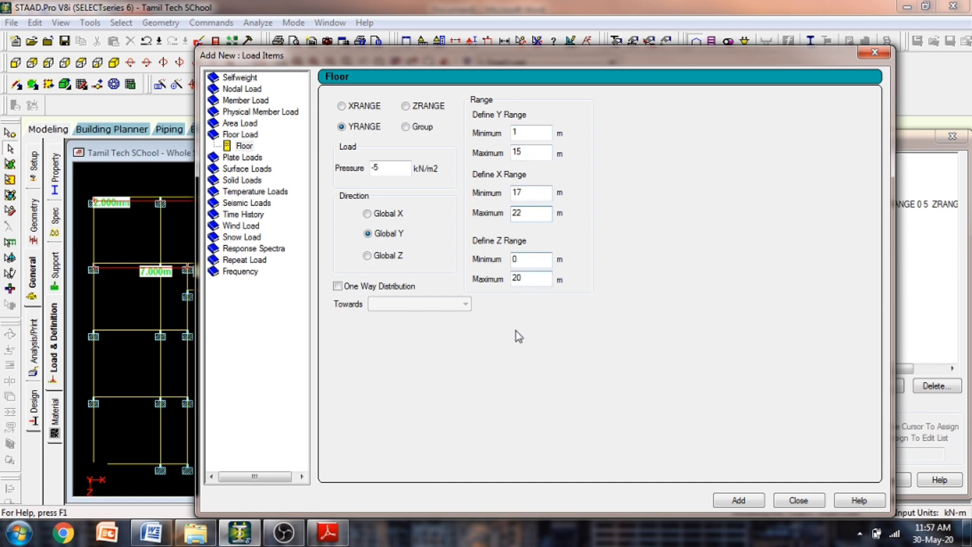
click(738, 499)
Accept the Auto Save request and save the modified structure file
drag(551, 48, 788, 48)
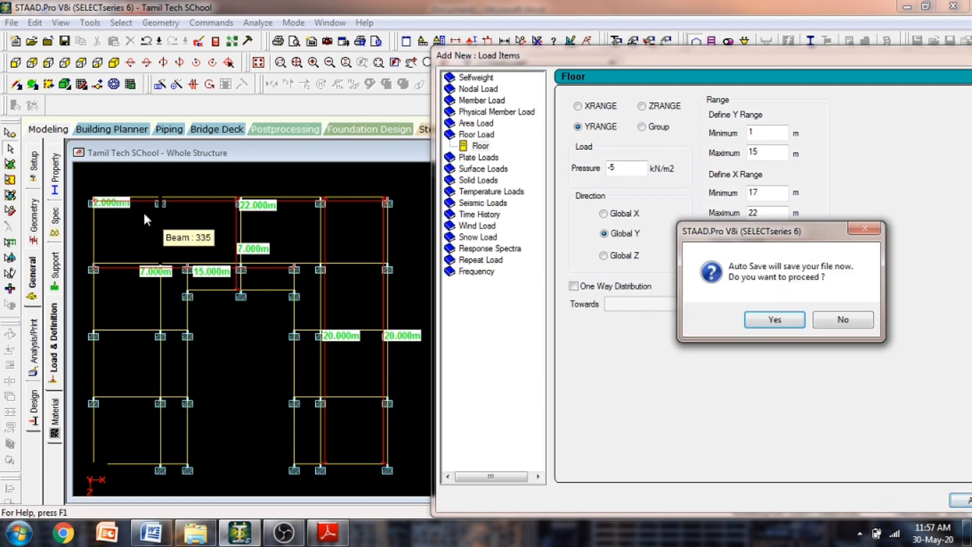
click(774, 320)
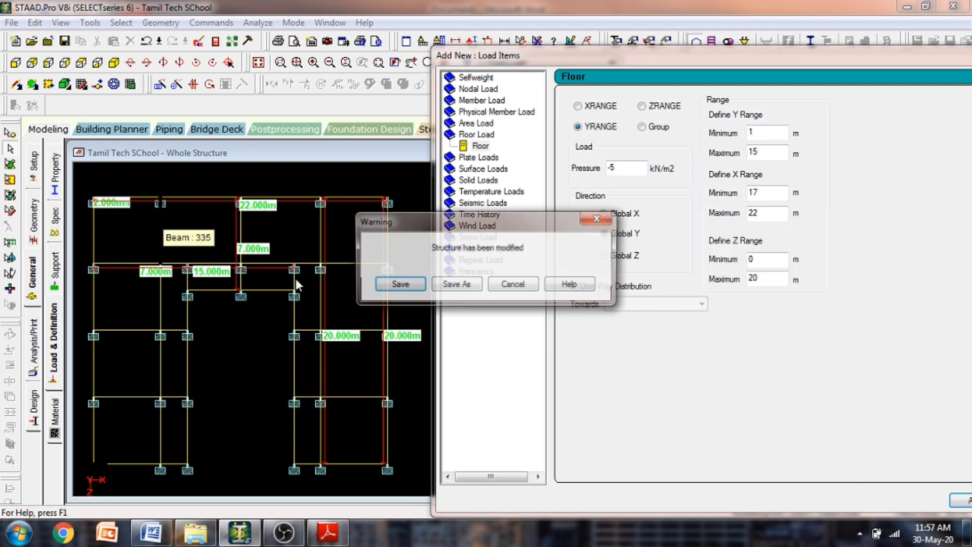
click(407, 290)
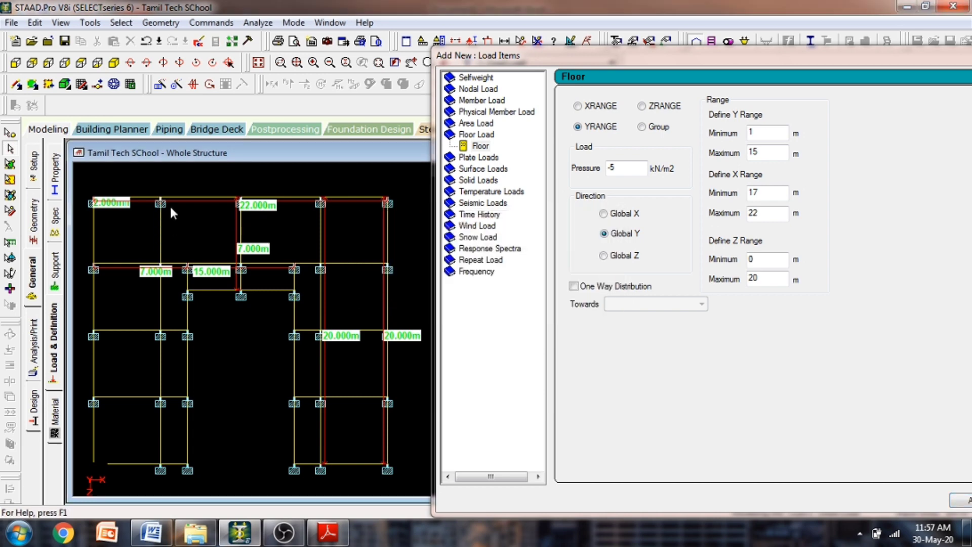
Identify the rear row's bays between the outer strips and set the floor load's X range to 5–17 m
drag(161, 176, 323, 272)
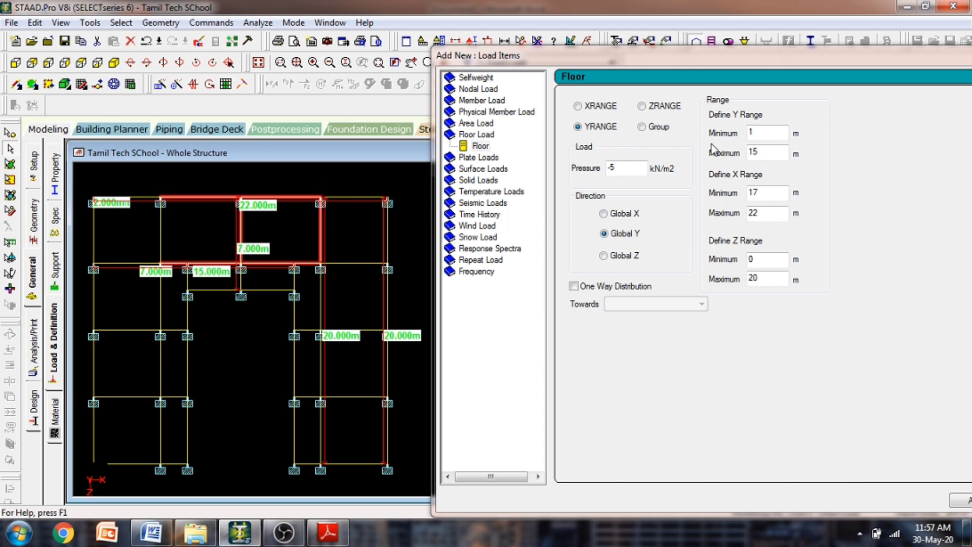
double_click(765, 192)
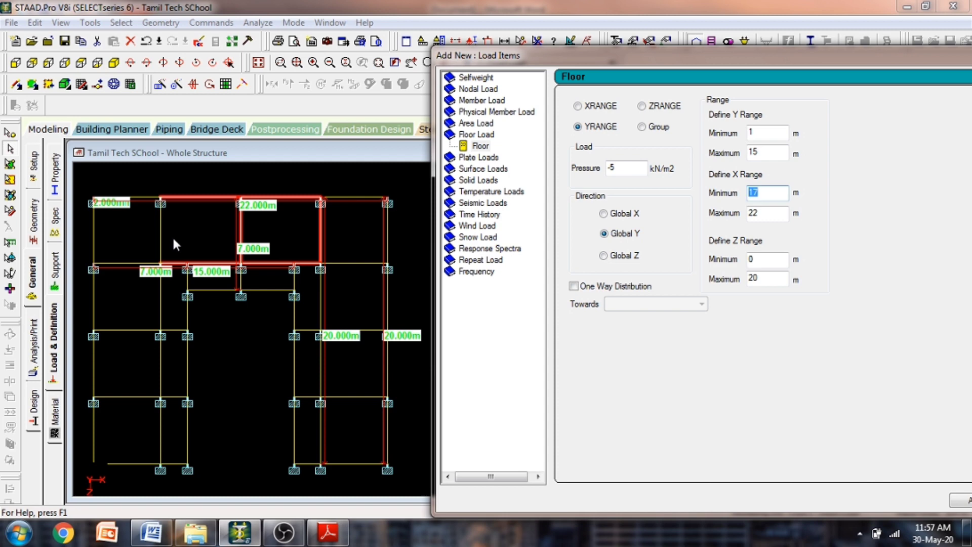
text(5)
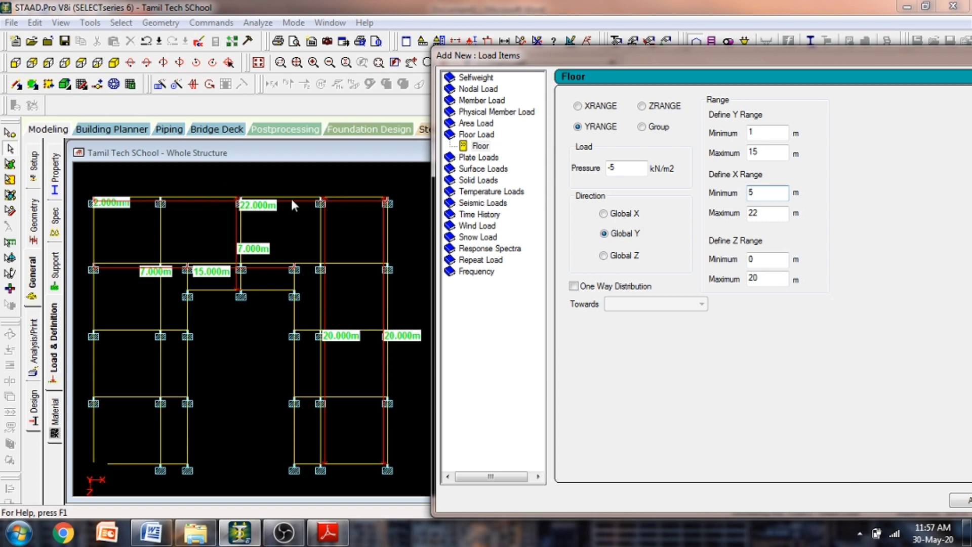
double_click(769, 213)
text(17)
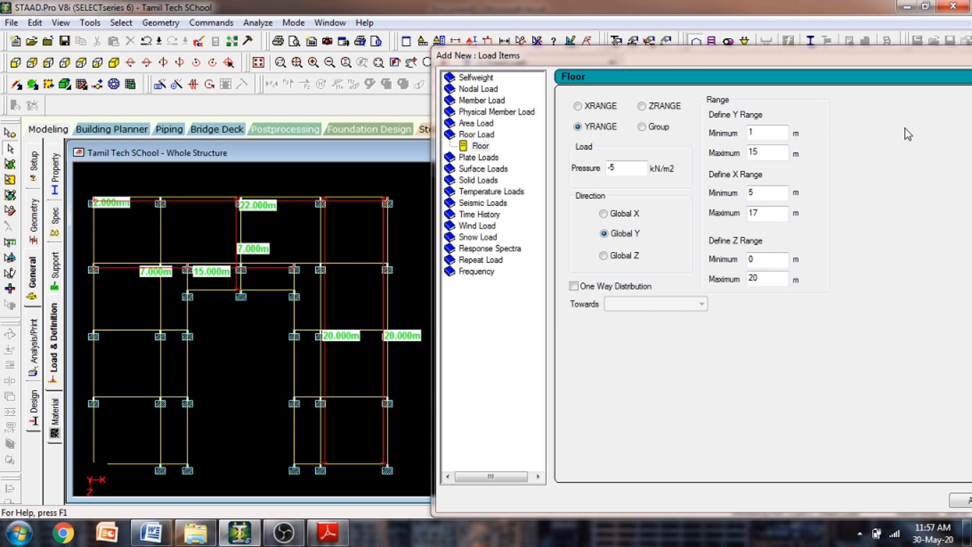
Set the Z range to 0–5 m, add the rear row's floor load and finish adding load items
double_click(762, 259)
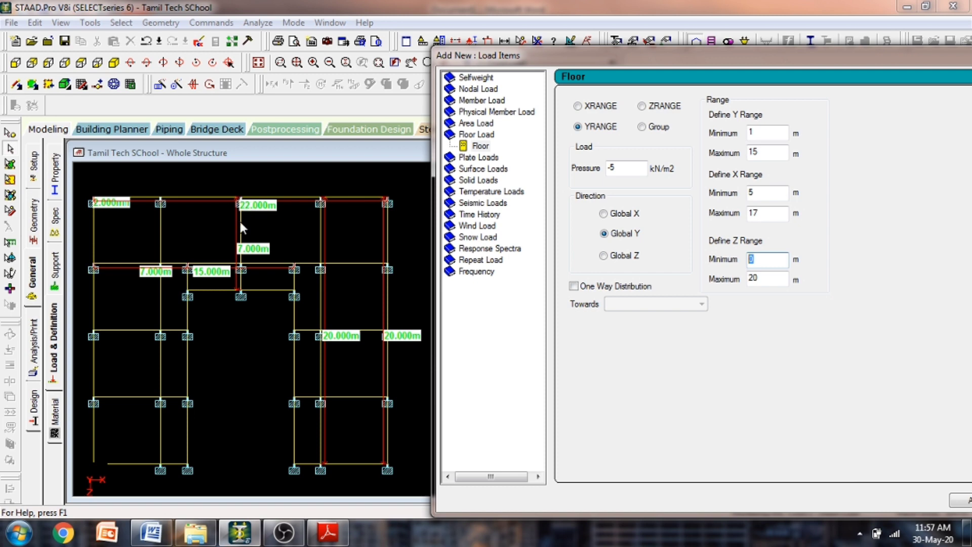
double_click(761, 277)
text(5)
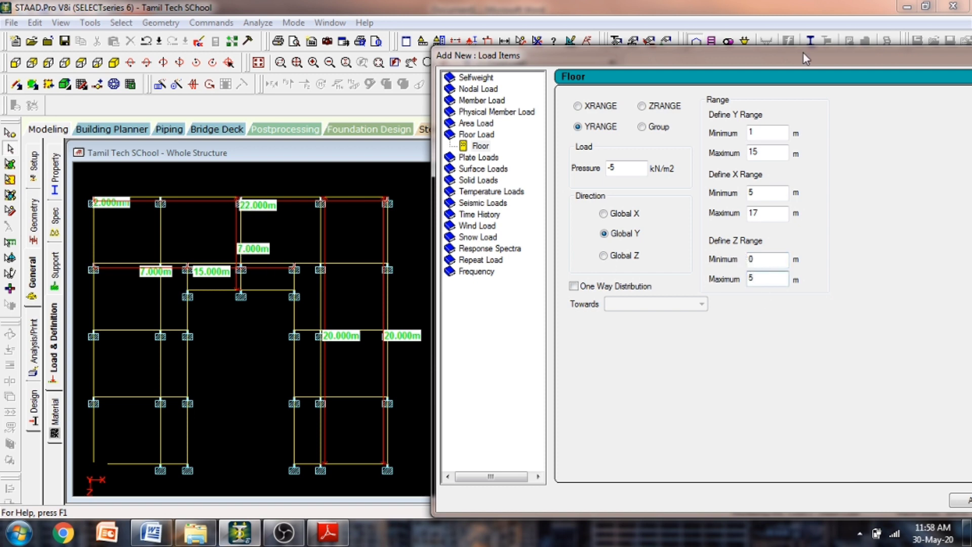
drag(805, 52, 627, 49)
click(797, 500)
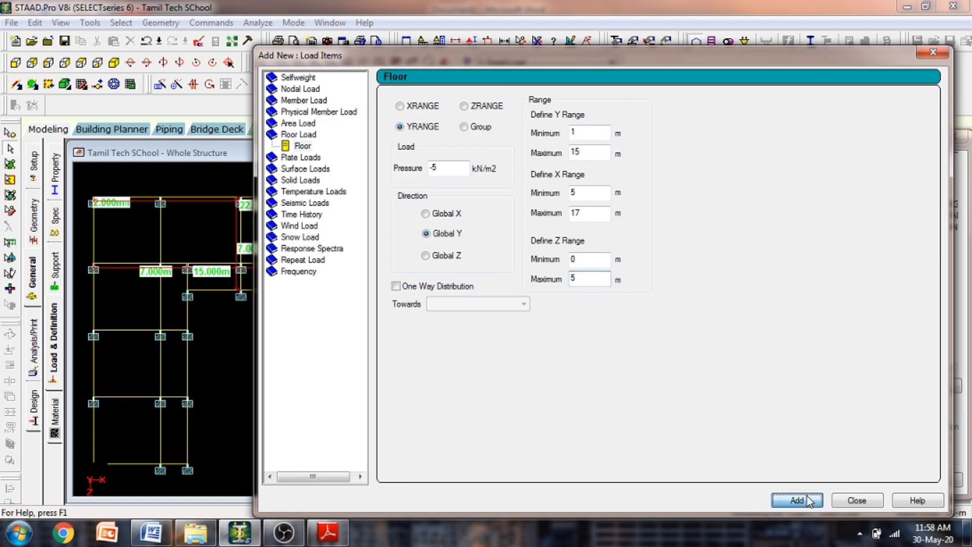
click(855, 499)
Highlight each added floor load in the plan and isometric views to check which floor areas it covers
click(893, 203)
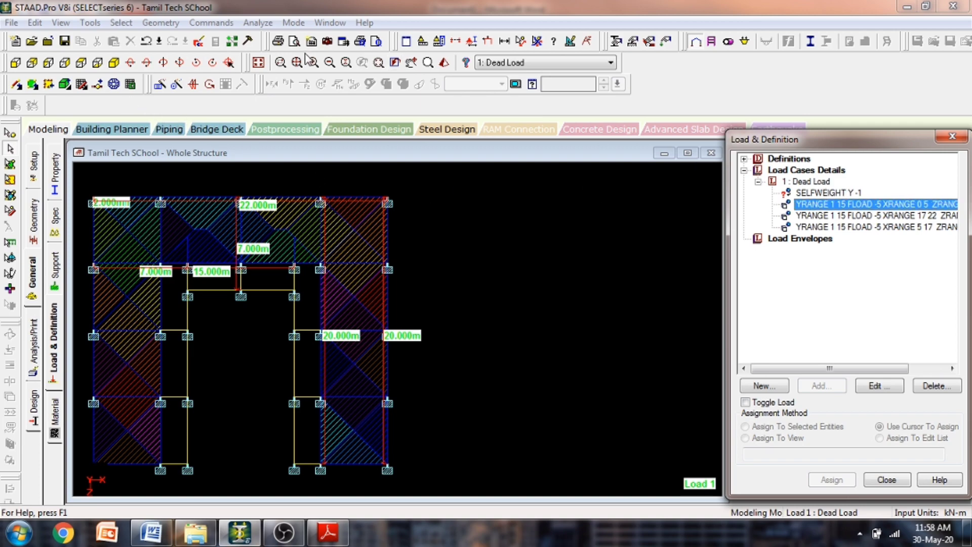
click(120, 61)
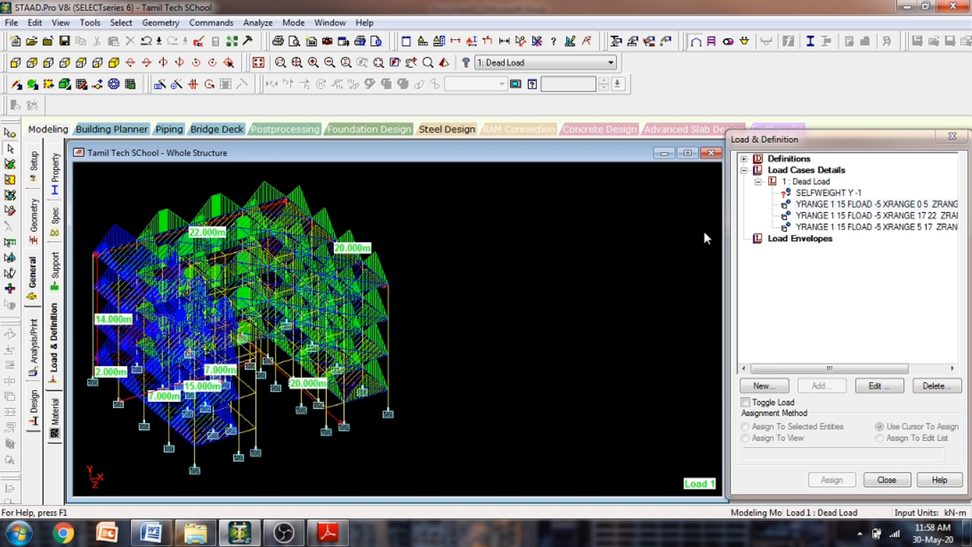
click(827, 205)
click(830, 217)
click(799, 227)
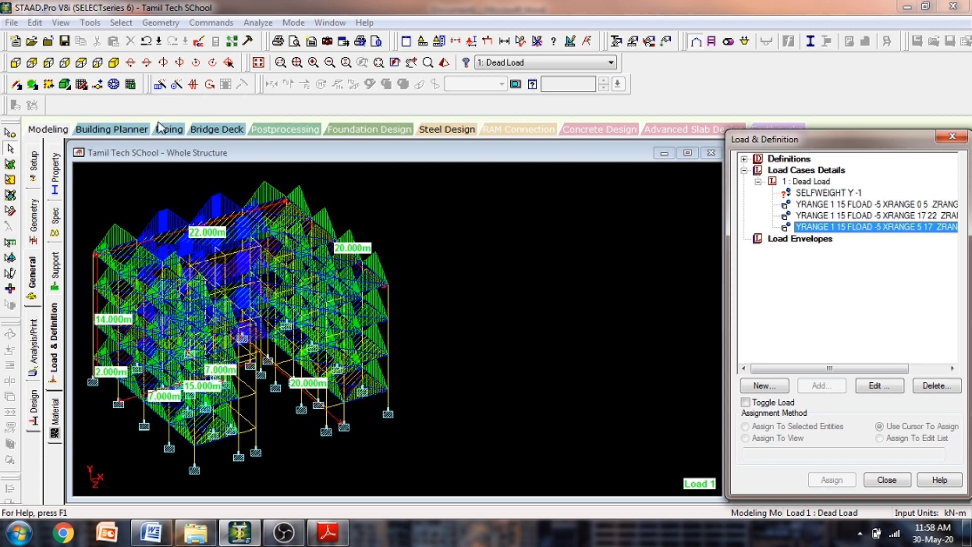
click(113, 63)
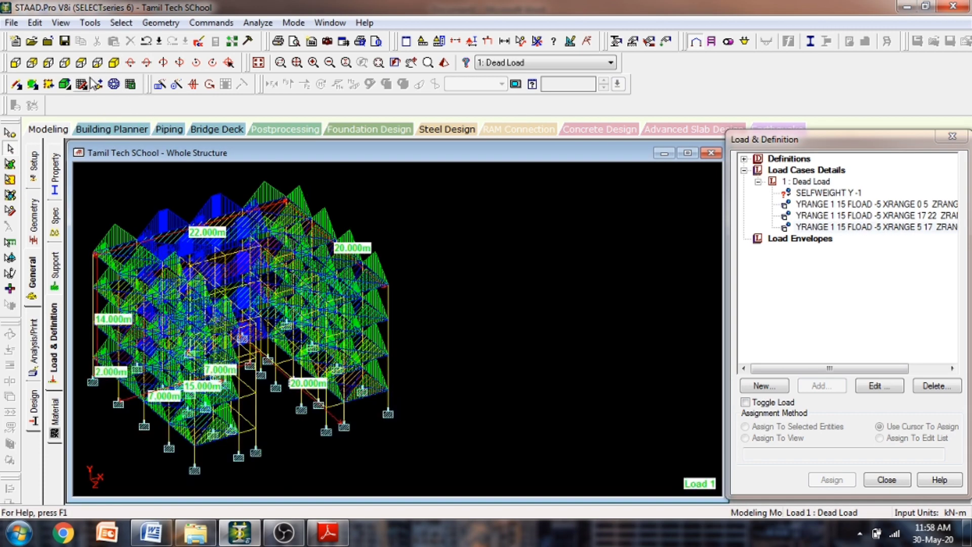
click(80, 62)
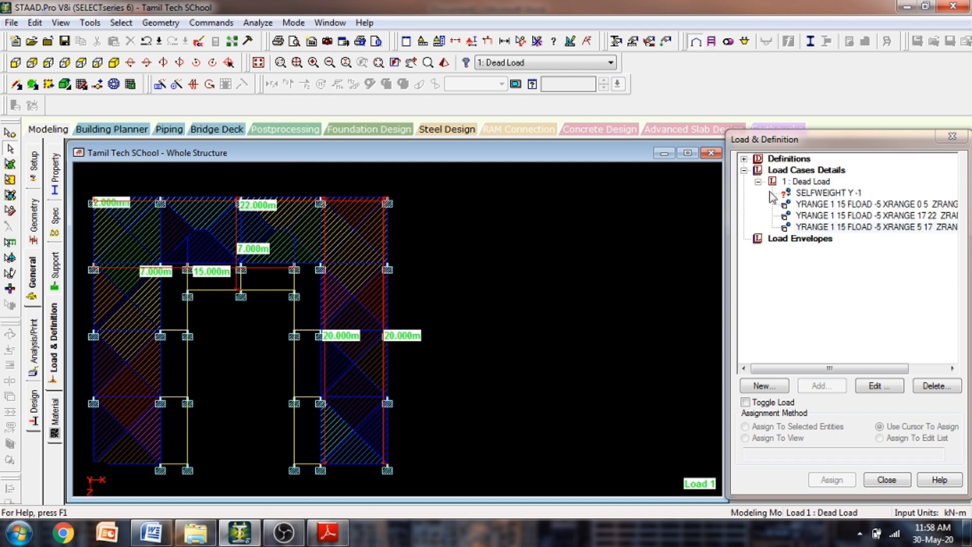
Start another Y-range floor load item under the Dead Load case with a pressure of -5 kN/m2
click(801, 183)
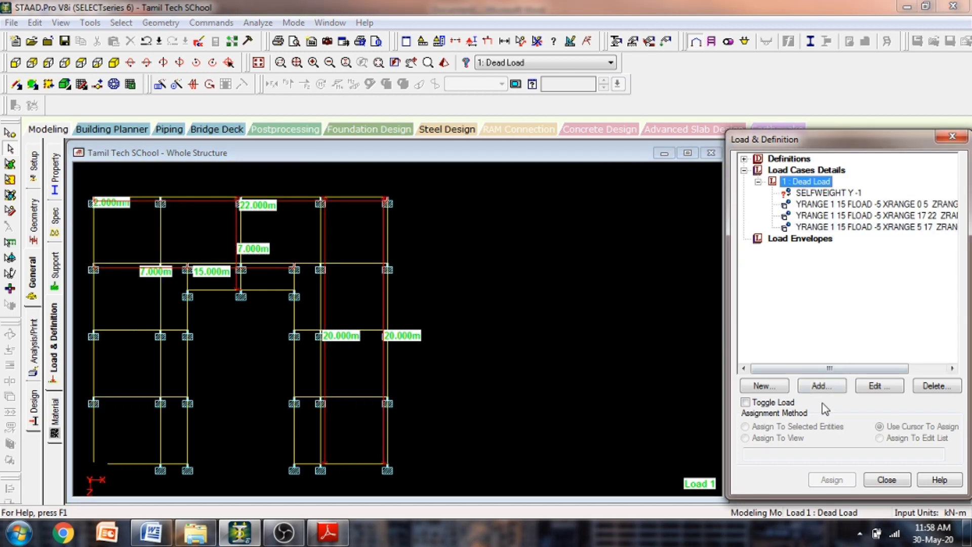
click(821, 386)
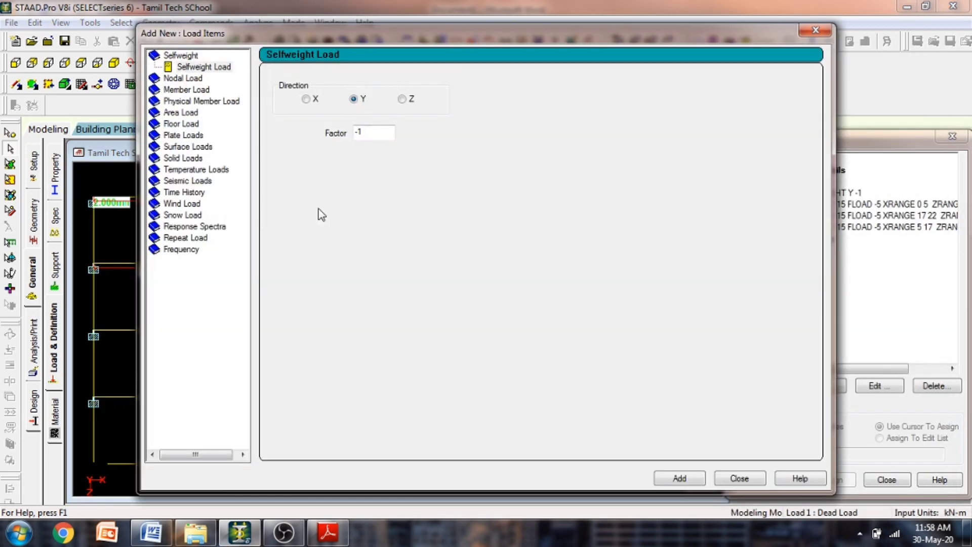
click(190, 125)
double_click(315, 145)
text(-5)
key(Tab)
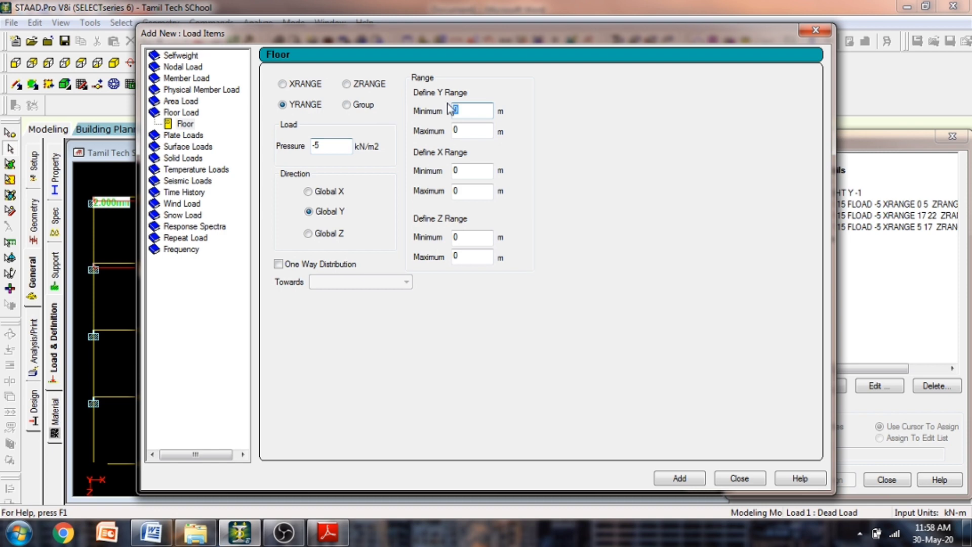
Set the new floor load's Y range to 1–15 m and its X range to 5–7 m
drag(509, 38, 782, 46)
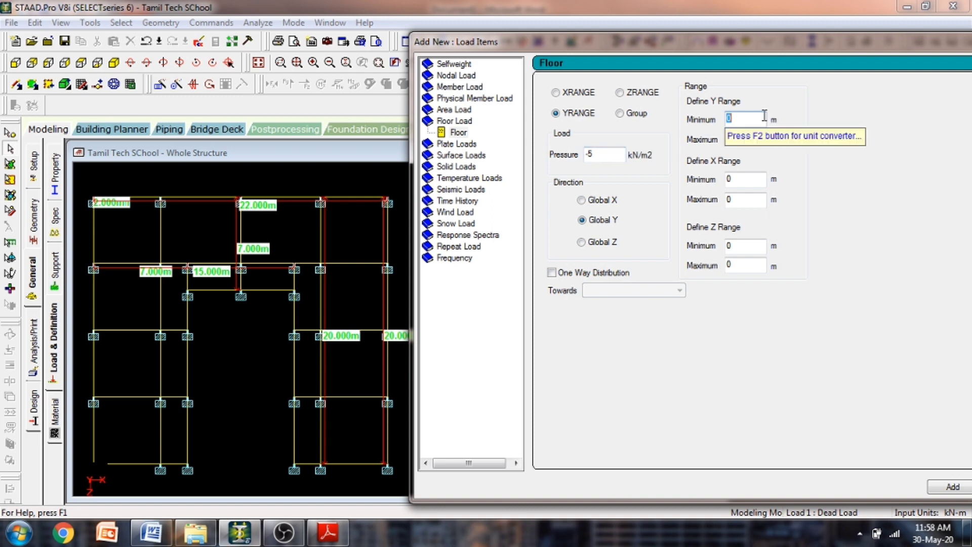
key(Tab)
text(15)
key(Tab)
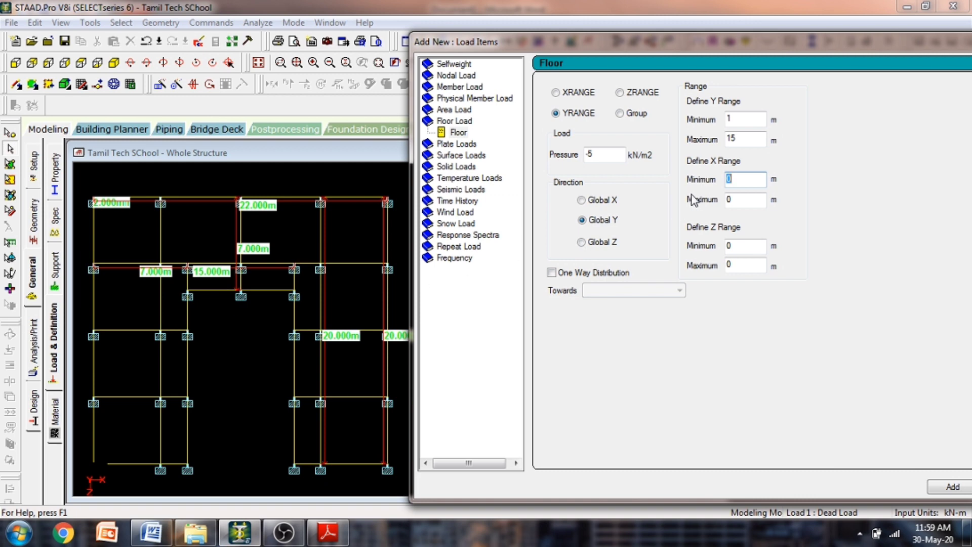
text(5)
key(Tab)
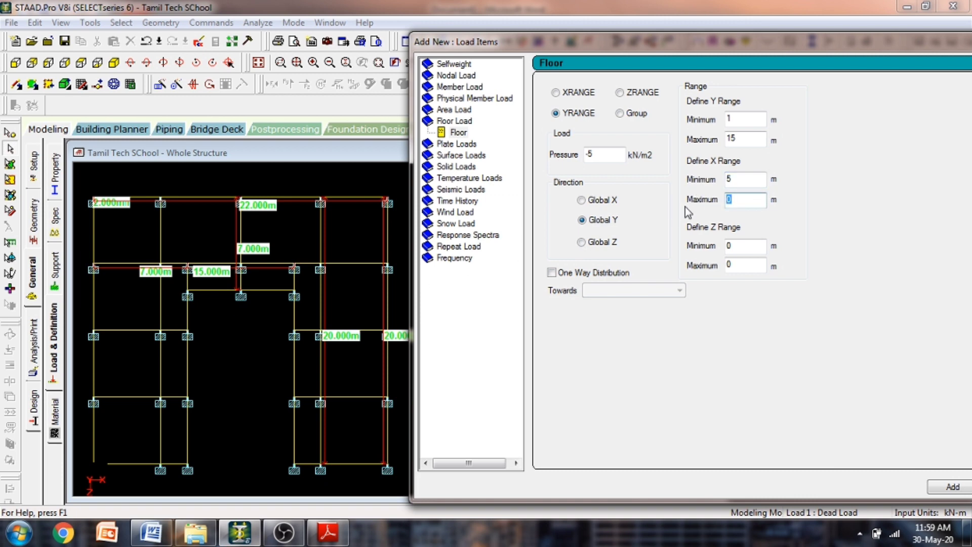
text(7)
key(Tab)
Set the Z range to 5–20 m and add this inner wing strip's floor load to the Dead Load case
text(5)
click(731, 264)
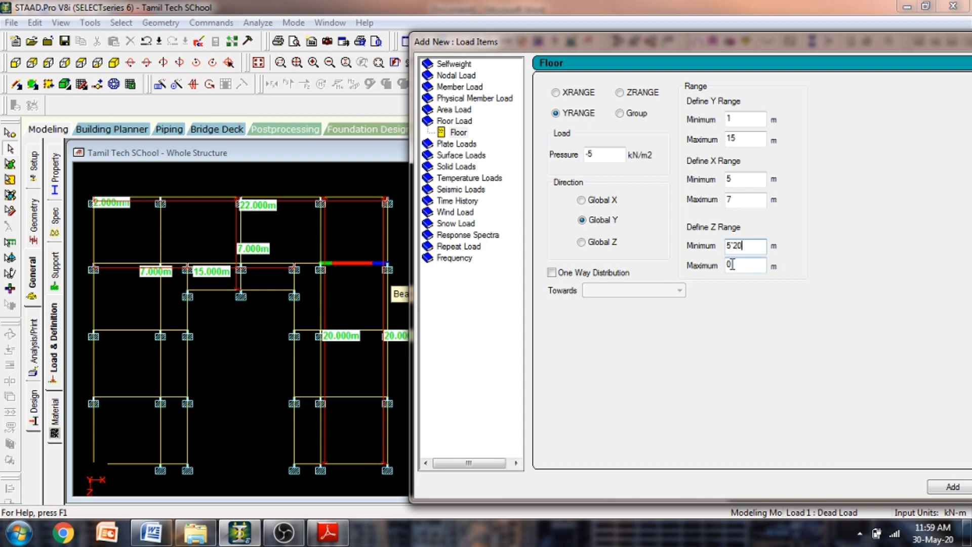
key(BackSpace)
key(BackSpace)
key(BackSpace)
double_click(731, 264)
text(20)
drag(753, 44, 633, 45)
click(610, 137)
text(15)
click(849, 489)
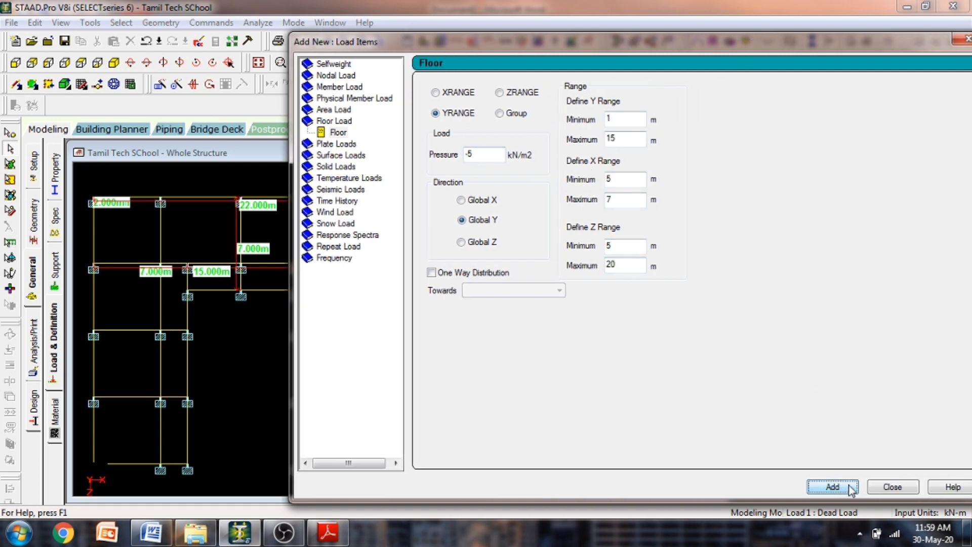
Set the X range to 15–17 m and add the opposite inner wing strip's floor load to the Dead Load case
drag(792, 44, 888, 42)
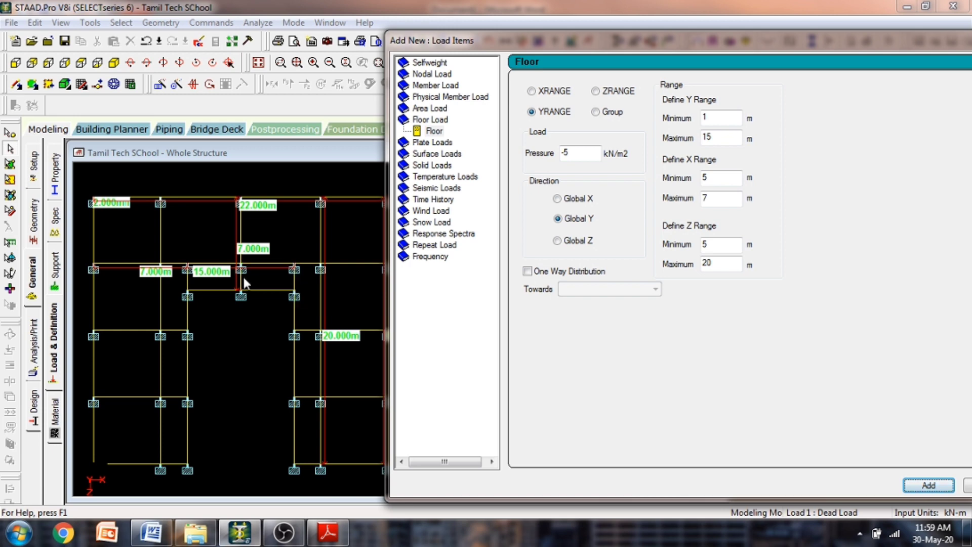
drag(722, 178, 647, 181)
text(15)
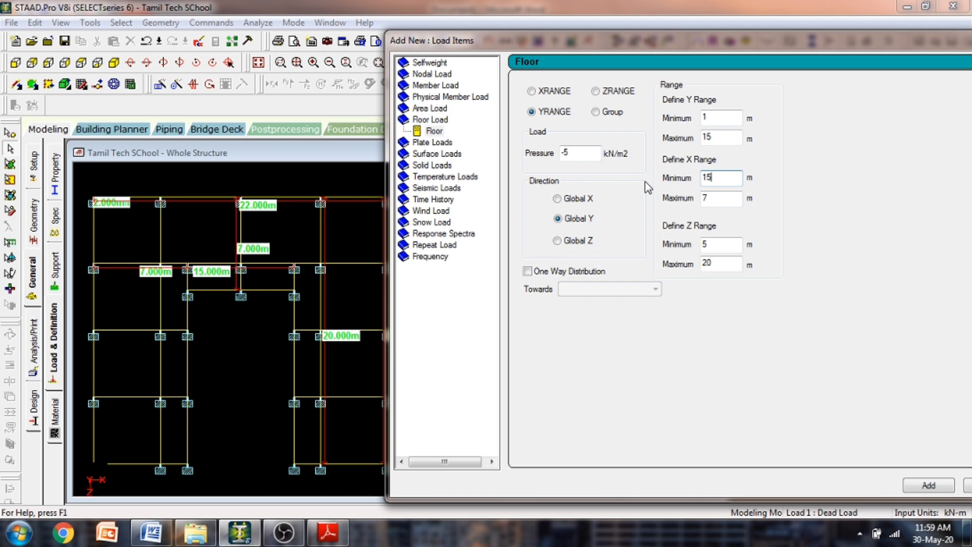
key(Tab)
text(1)
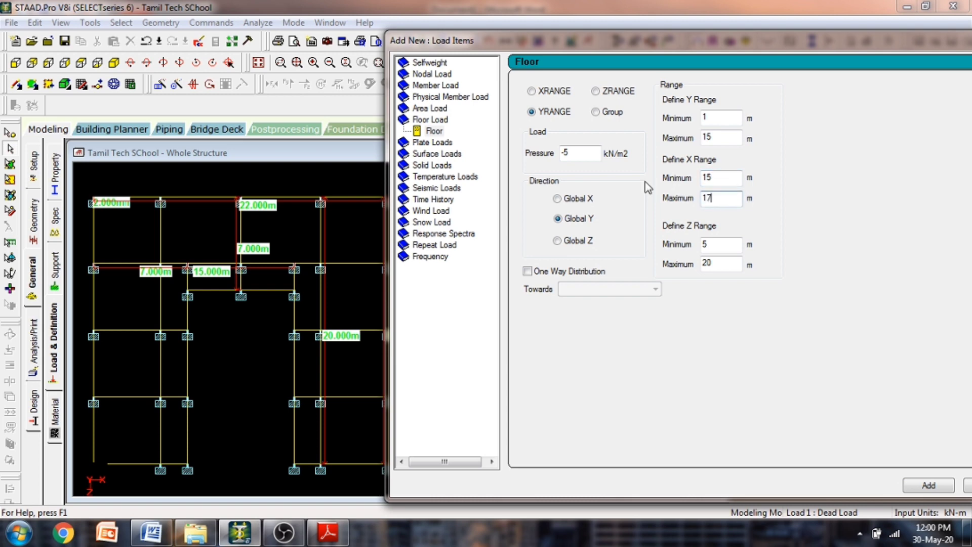
drag(779, 41, 669, 40)
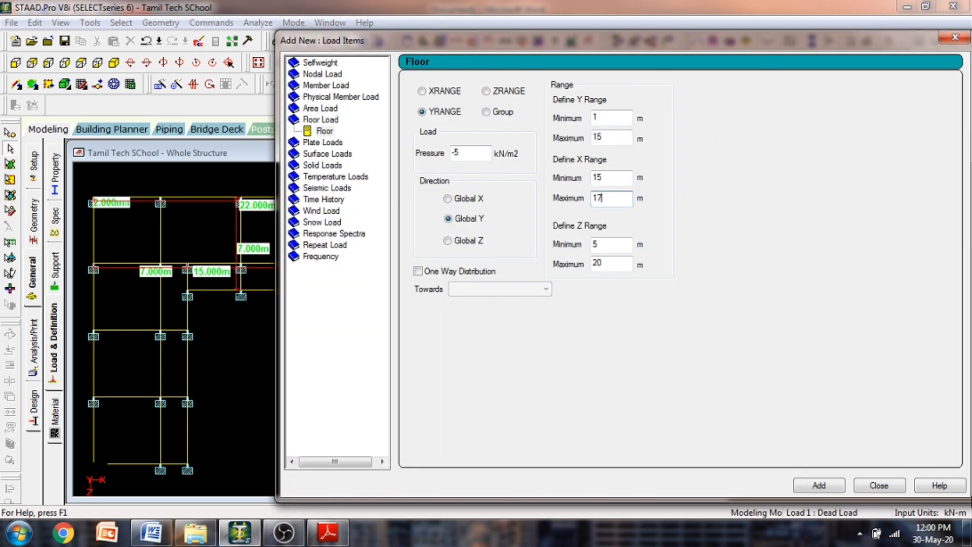
click(830, 485)
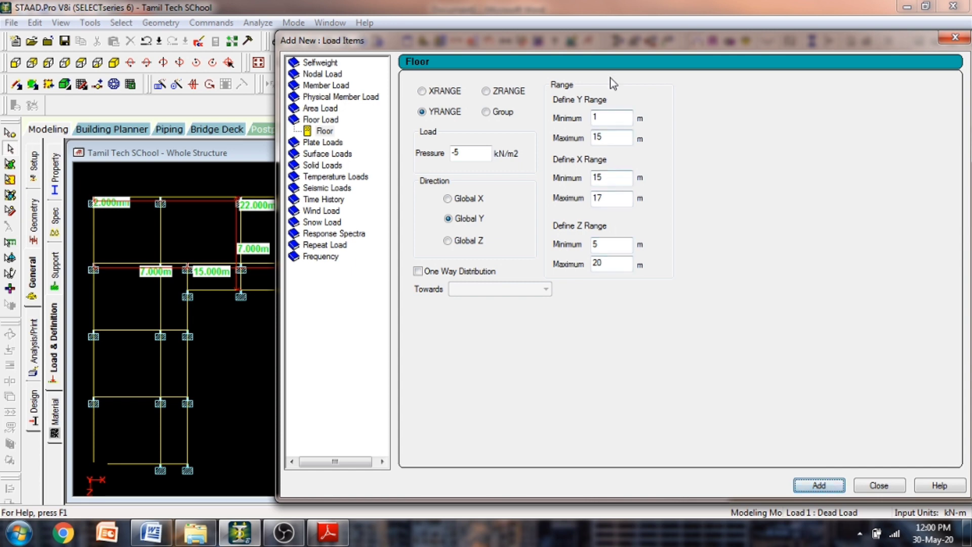
Set the floor load's X range to 7–15 m for the narrow strip between the two inner wing strips
drag(618, 51, 760, 47)
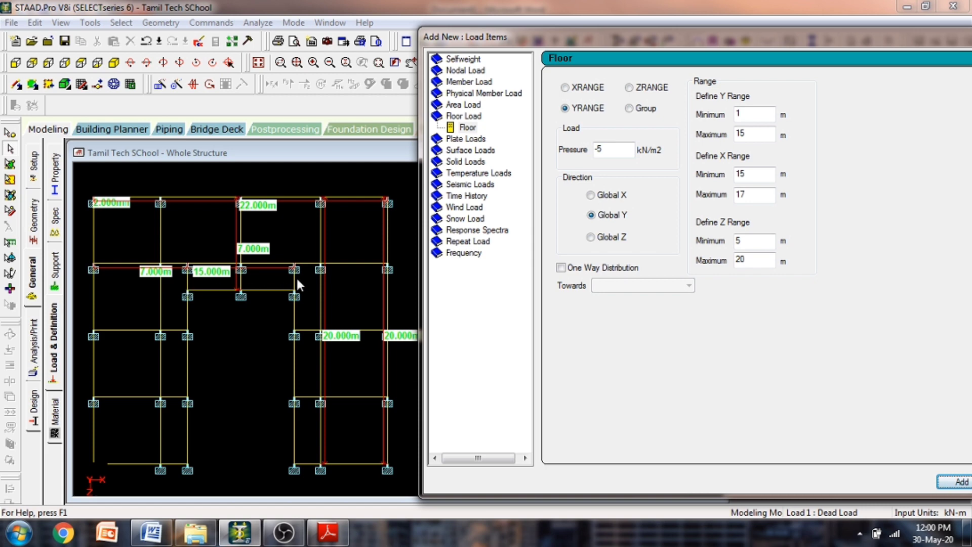
double_click(742, 173)
text(7)
key(Tab)
text(15)
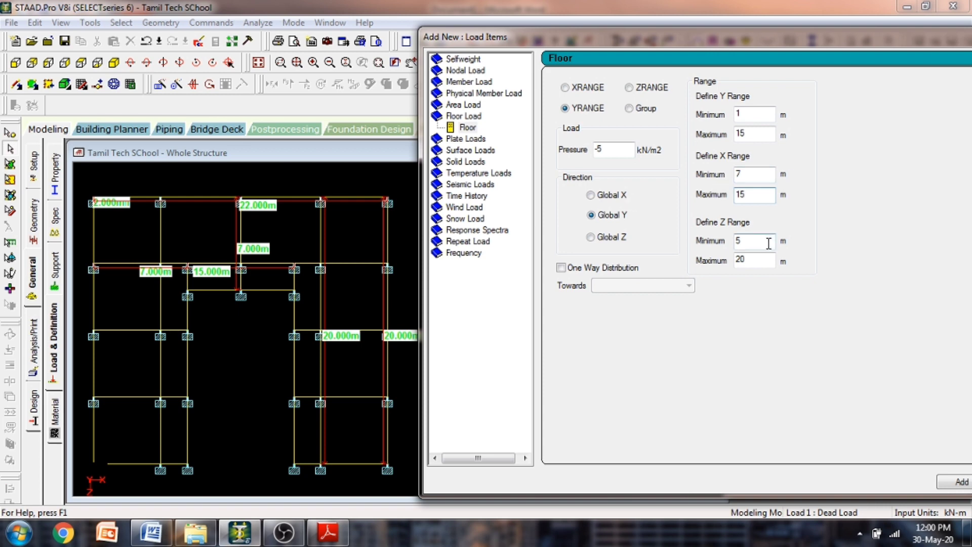
Set the floor load's maximum Z range to 7 m and add this narrow strip's floor load to the Dead Load case
double_click(762, 258)
text(7)
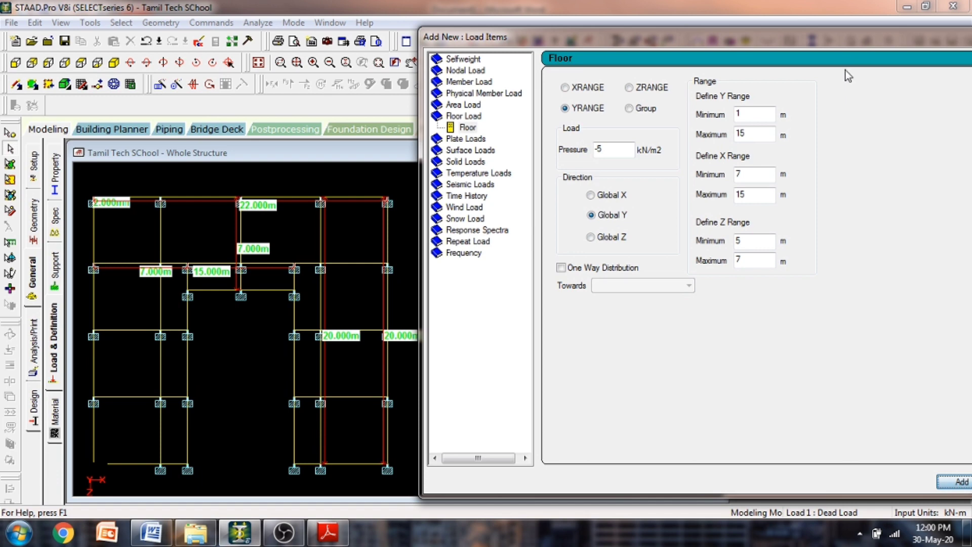
drag(847, 41, 670, 39)
click(920, 33)
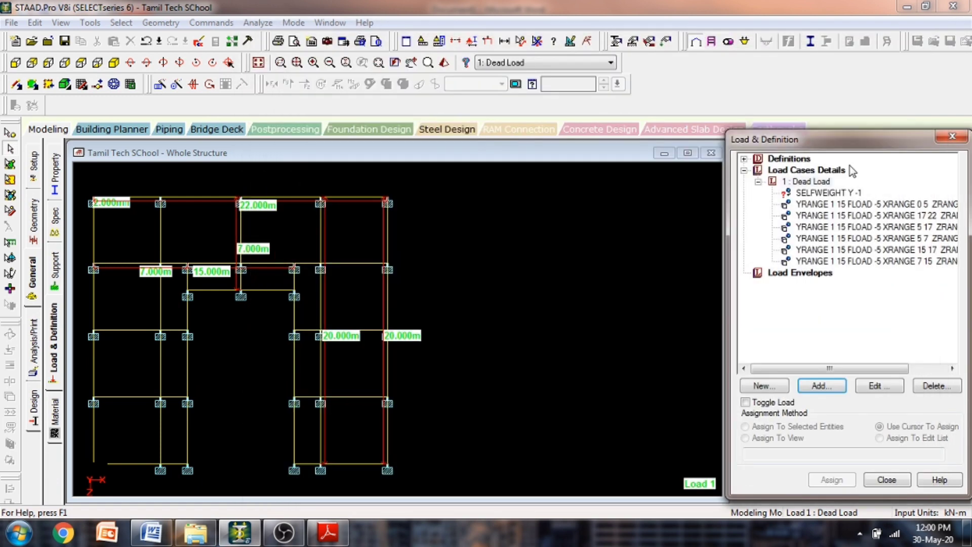
Inspect the distribution of the last three floor loads on the frame, switching to an isometric view
click(929, 242)
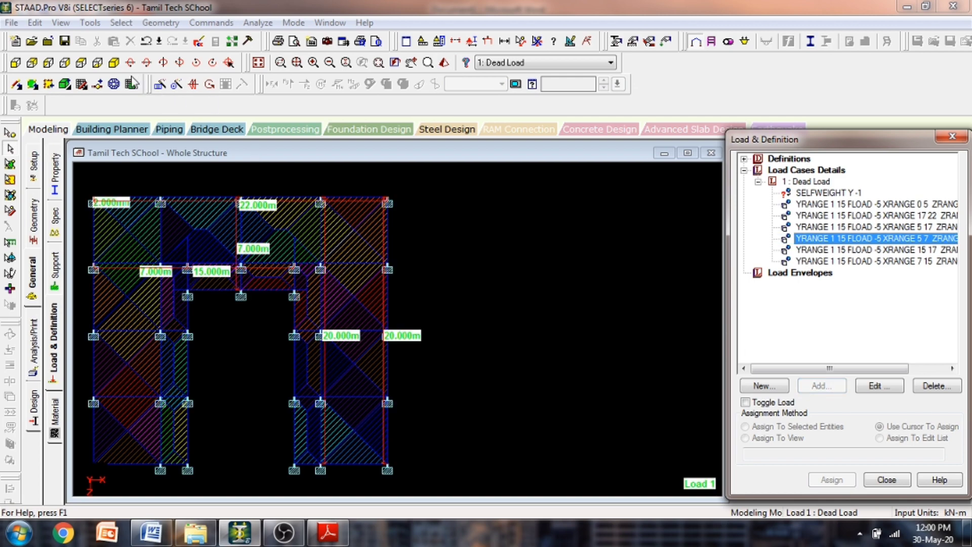
click(114, 64)
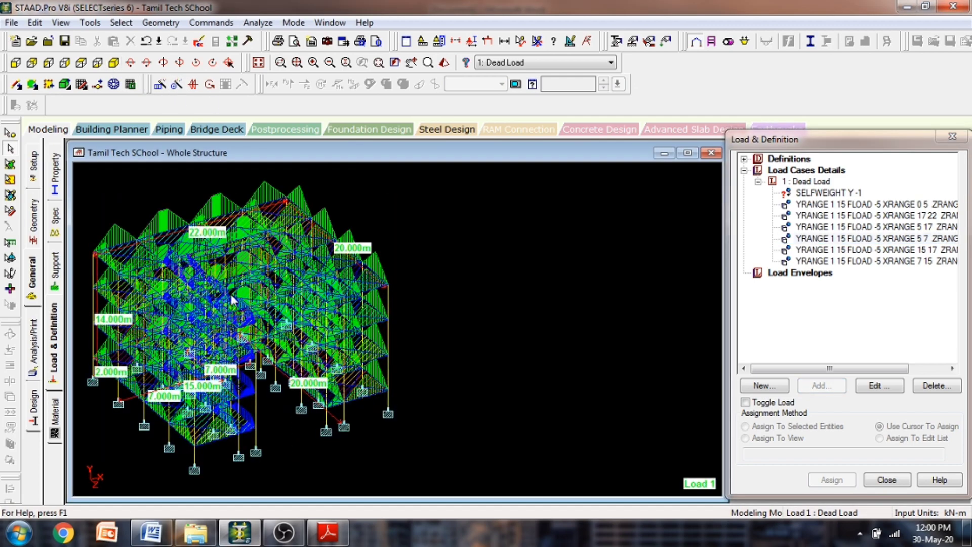
click(847, 250)
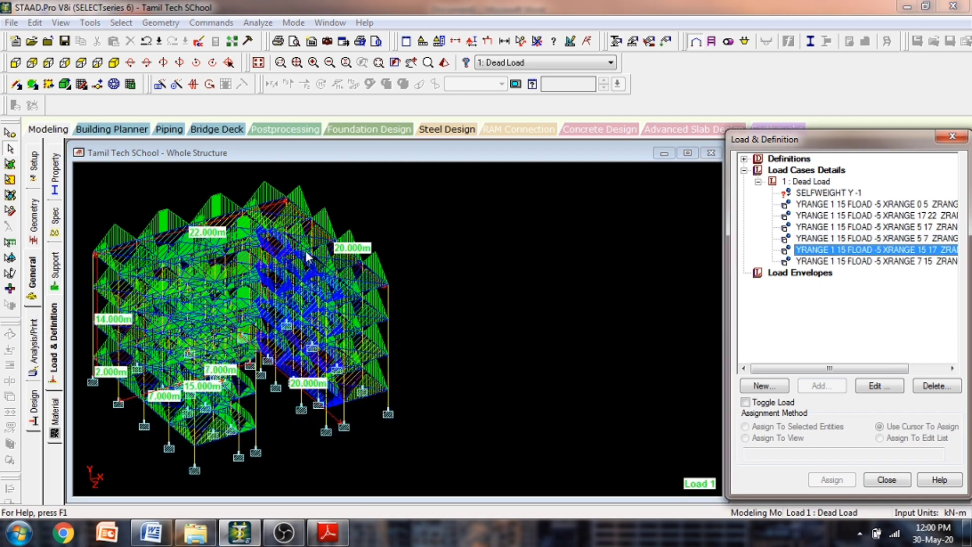
click(891, 261)
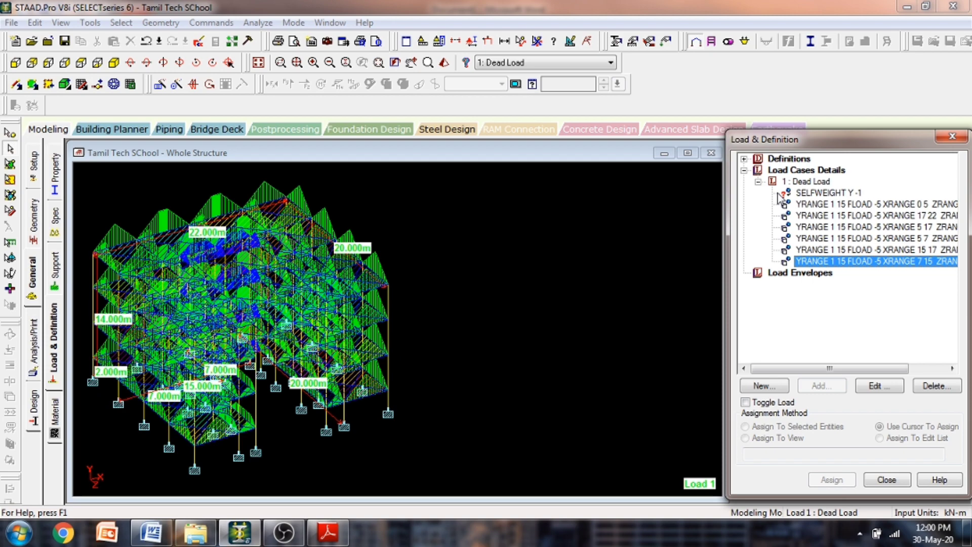
Assign the SELFWEIGHT Y -1 load to the entire structure using the Assign To View method
click(819, 193)
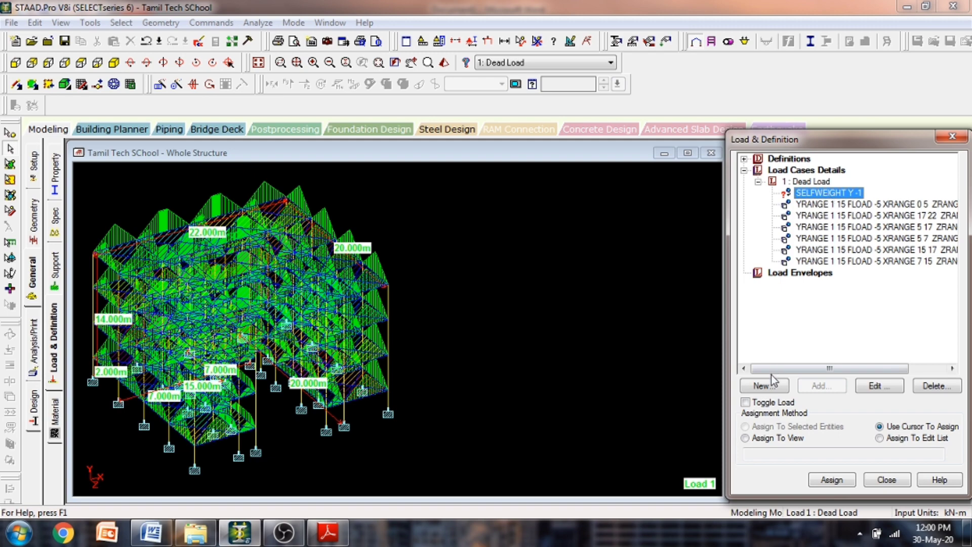
click(793, 443)
click(792, 441)
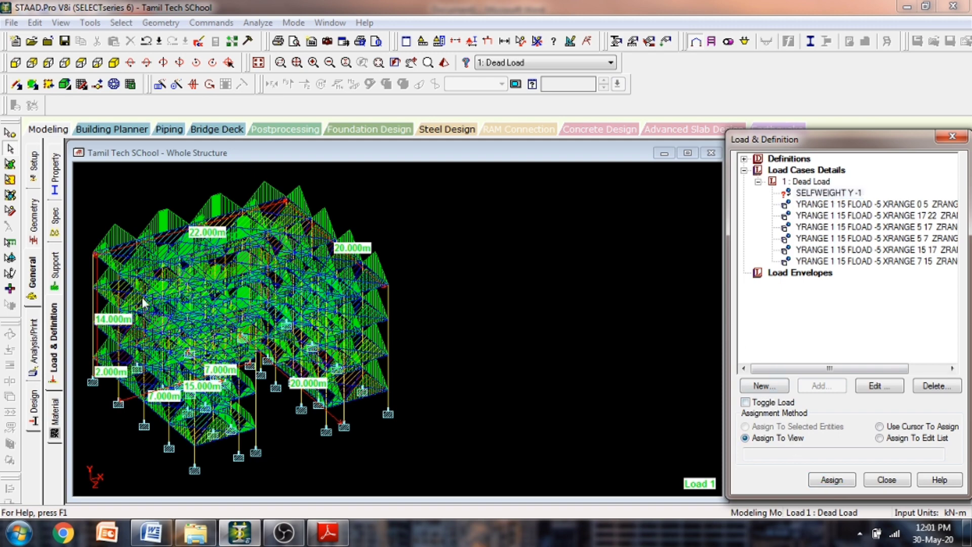
middle_drag(386, 309, 536, 316)
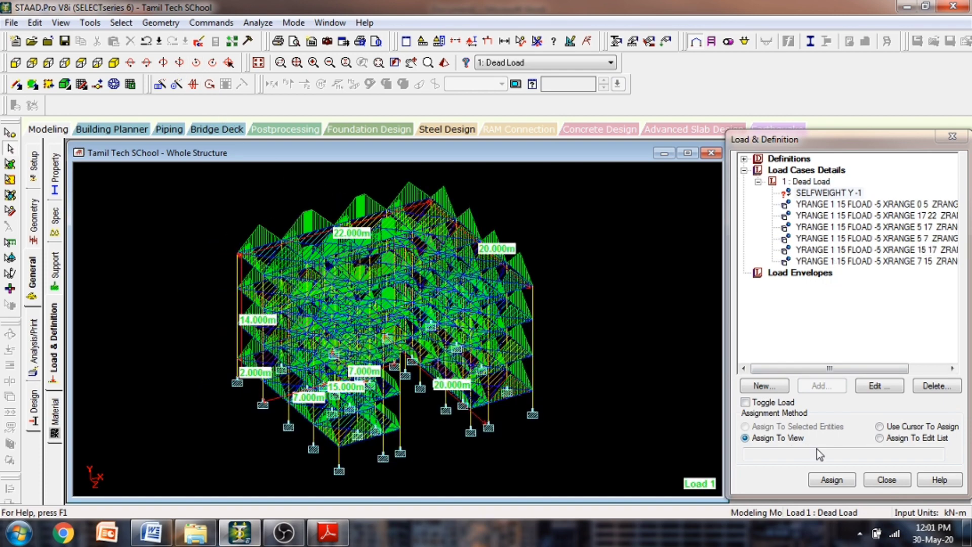
click(832, 481)
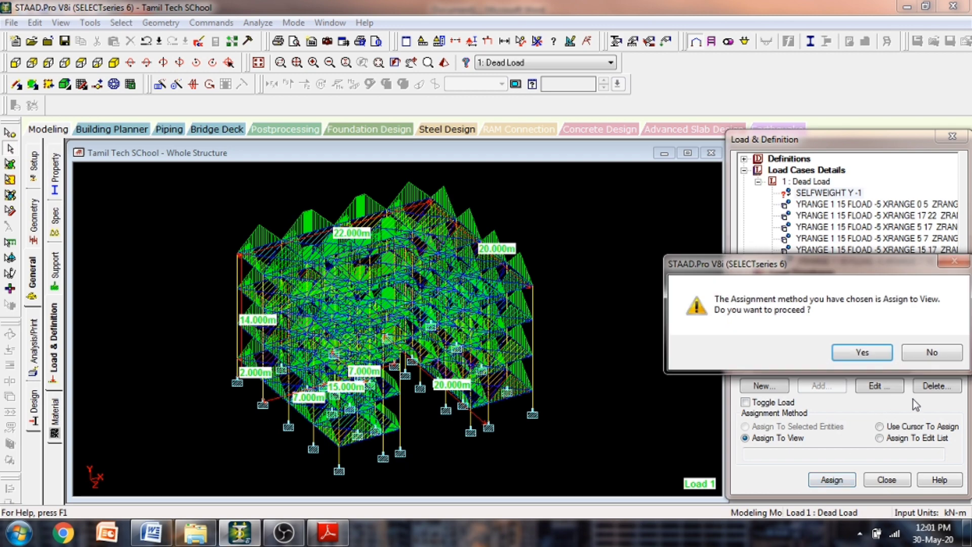
click(862, 353)
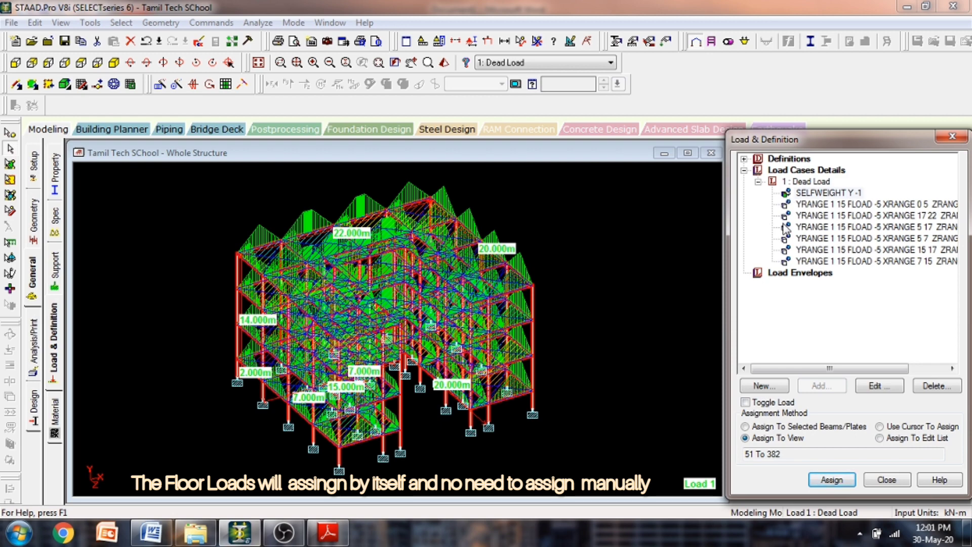
Check the total dead load calculation in 1 Stadd.pdf in Adobe Reader, and return to STAAD.Pro
key(alt+Tab)
key(Tab)
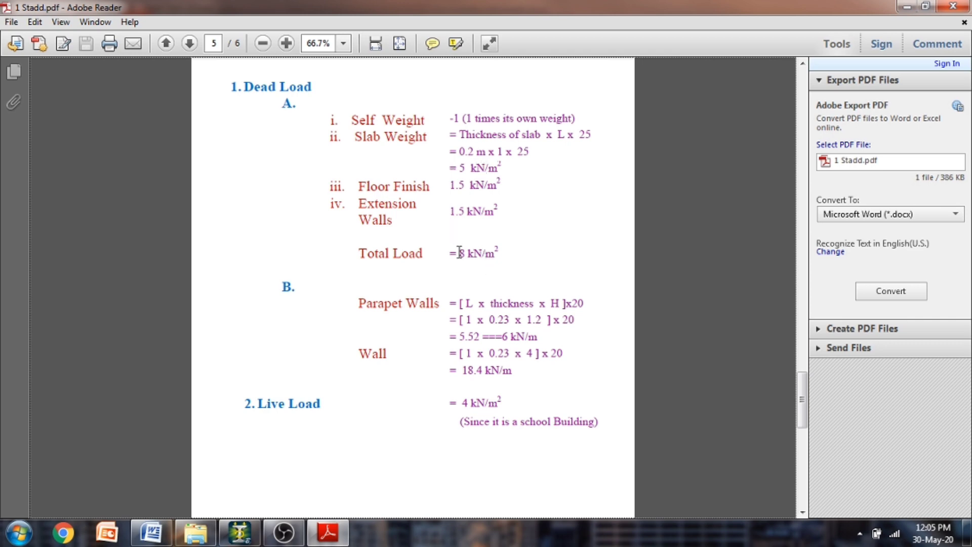
key(alt+Tab)
key(alt+Tab)
key(Tab)
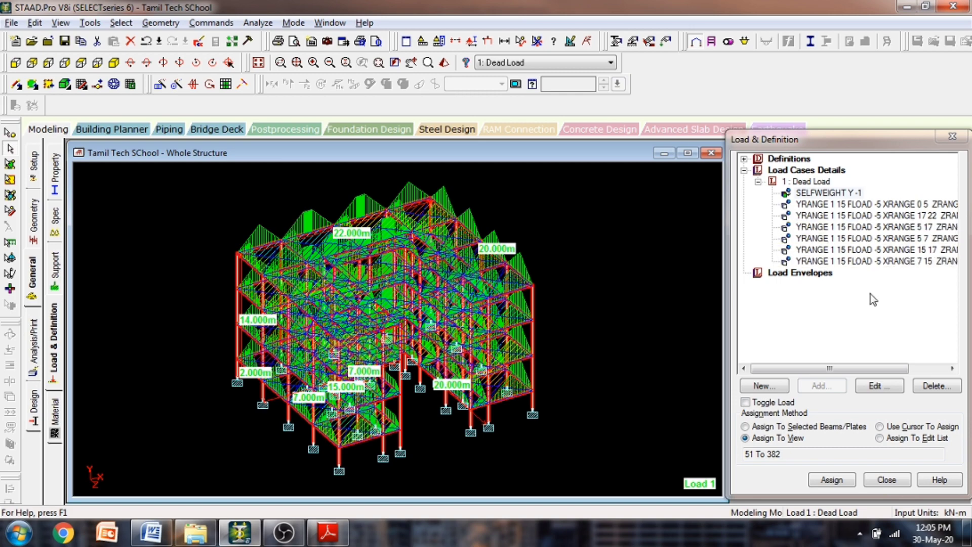
double_click(859, 205)
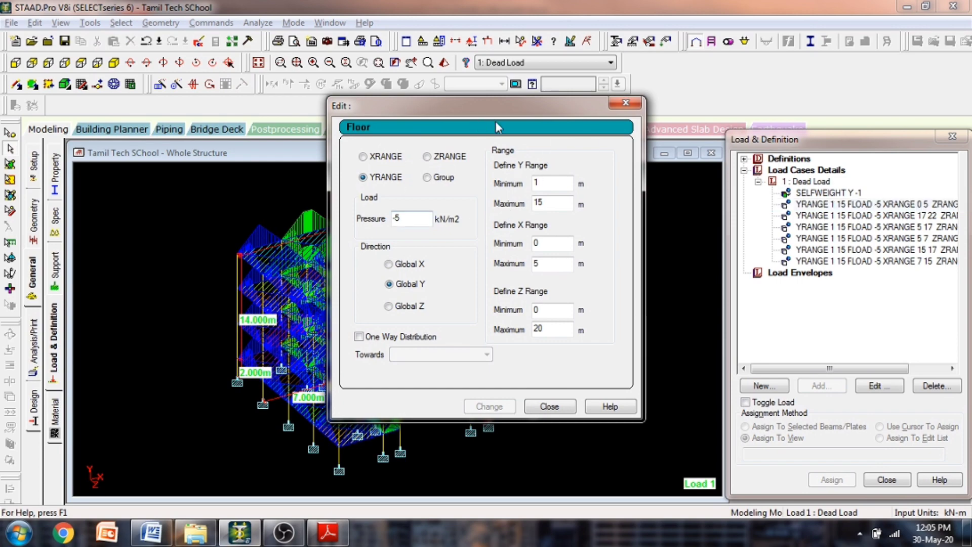
drag(511, 103, 511, 74)
click(626, 74)
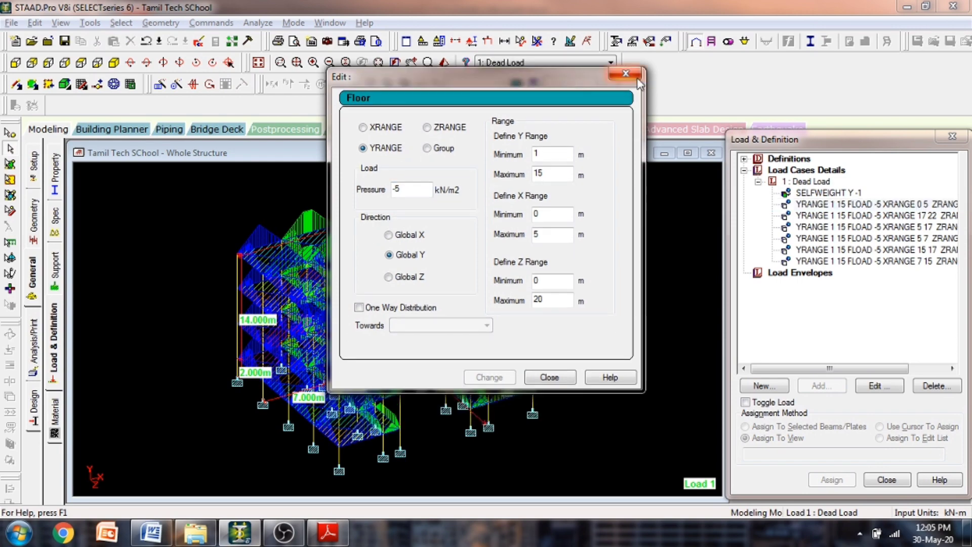
Change the pressure of the floor load with X range 0–5 m to -8 kN/m2
click(881, 385)
drag(423, 107, 374, 89)
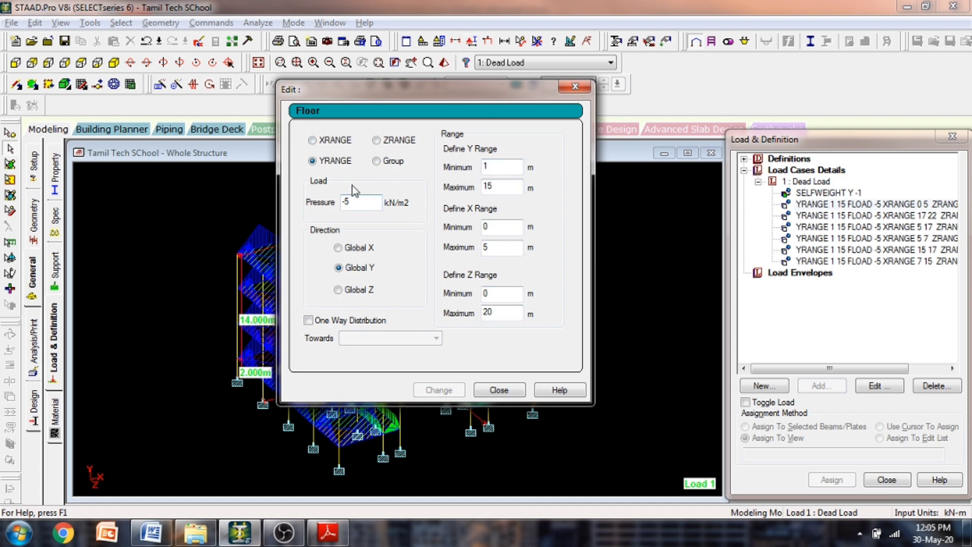
drag(374, 202, 342, 202)
text(-)
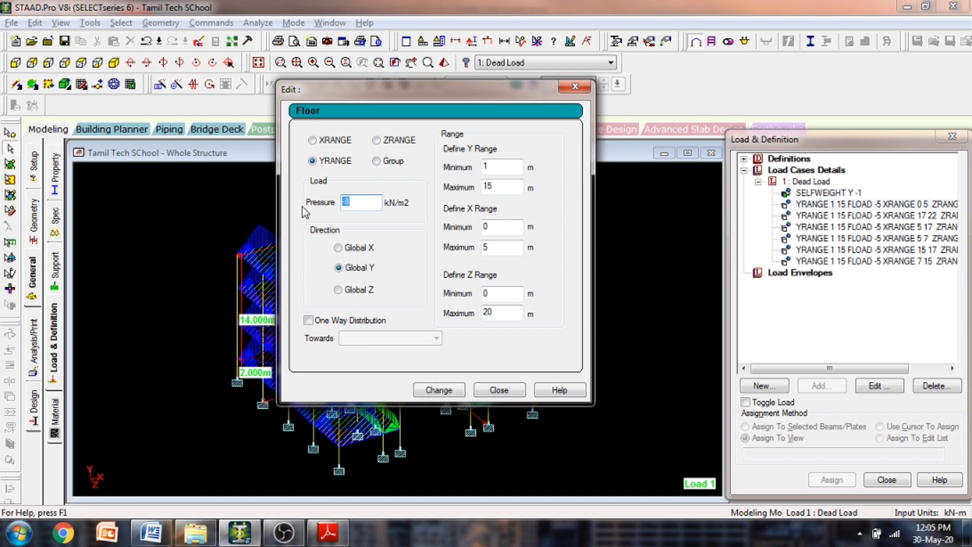
click(451, 389)
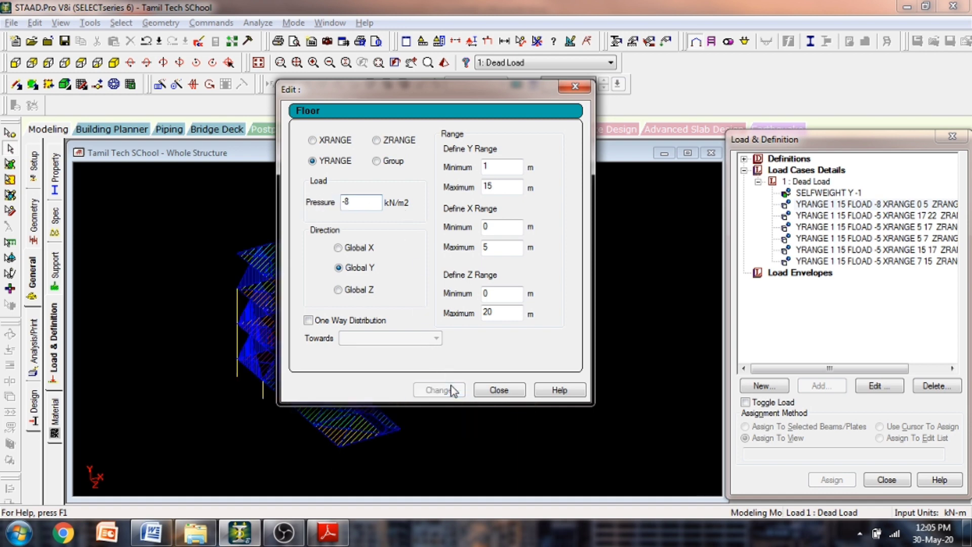
Change the pressure of the floor load with X range 17–22 m to -8 kN/m2
double_click(870, 215)
drag(443, 220, 363, 233)
text(-8)
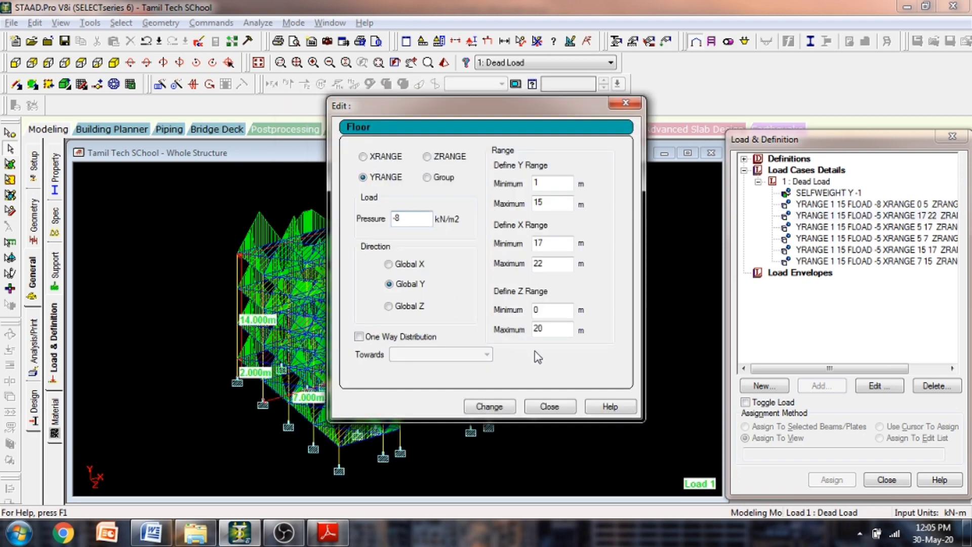
click(490, 406)
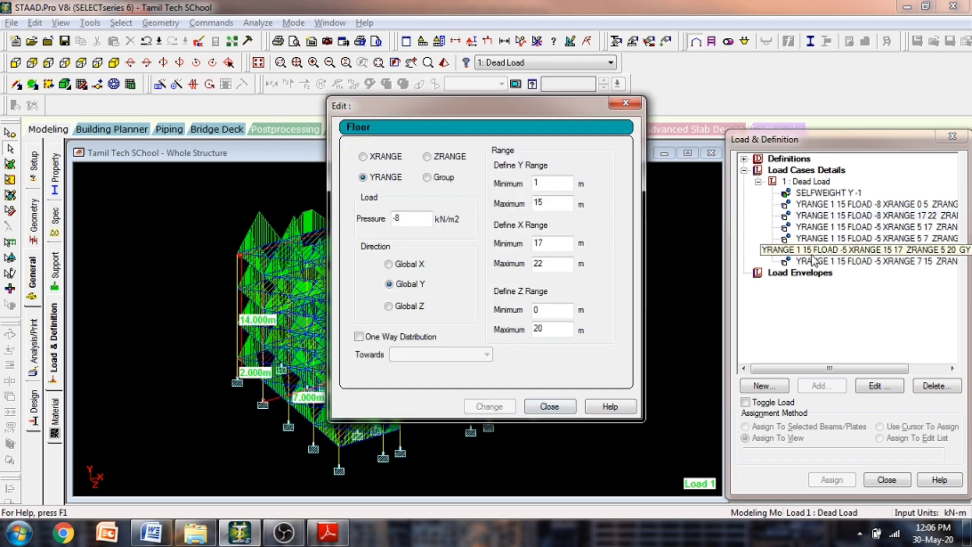
Change the pressure of the floor load with X range 5–17 m to -8 kN/m2
double_click(870, 226)
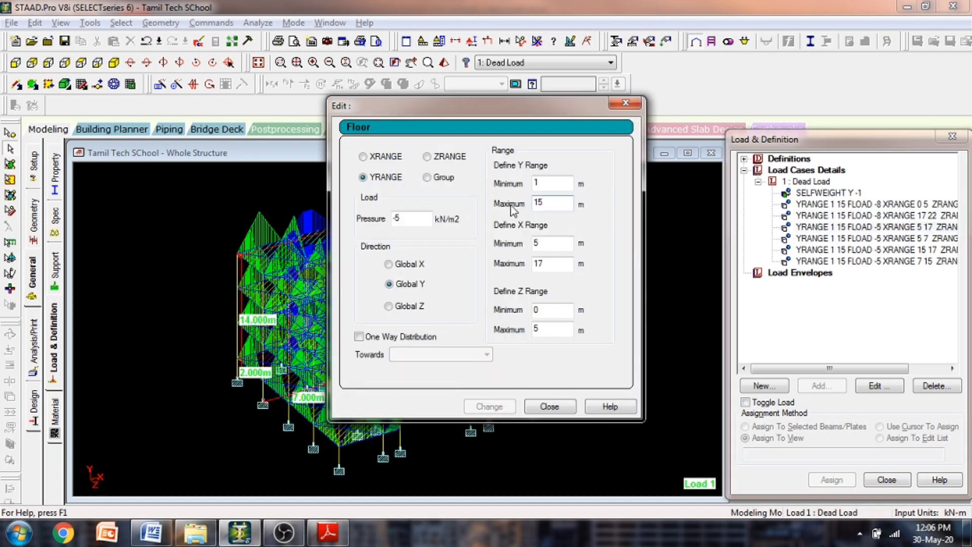
drag(433, 220, 349, 223)
text(-8)
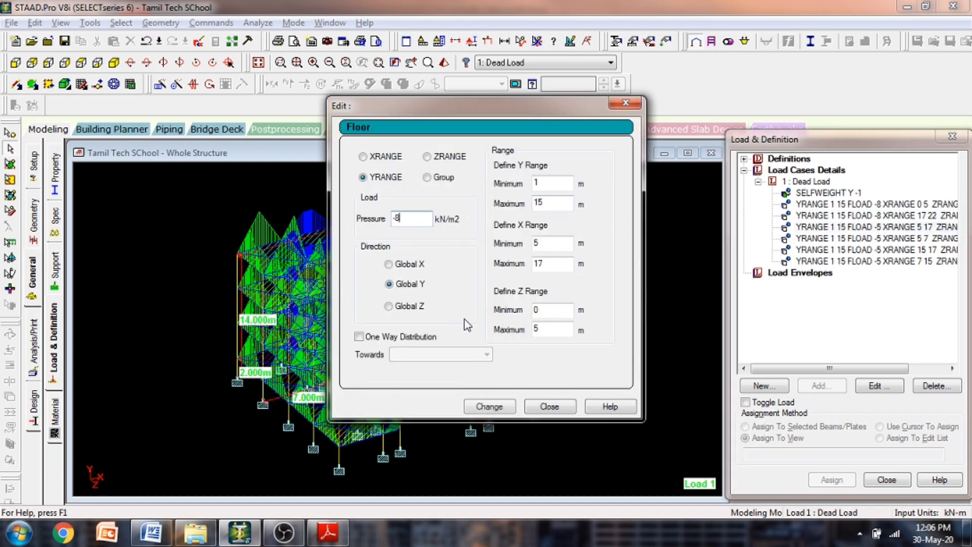
click(489, 406)
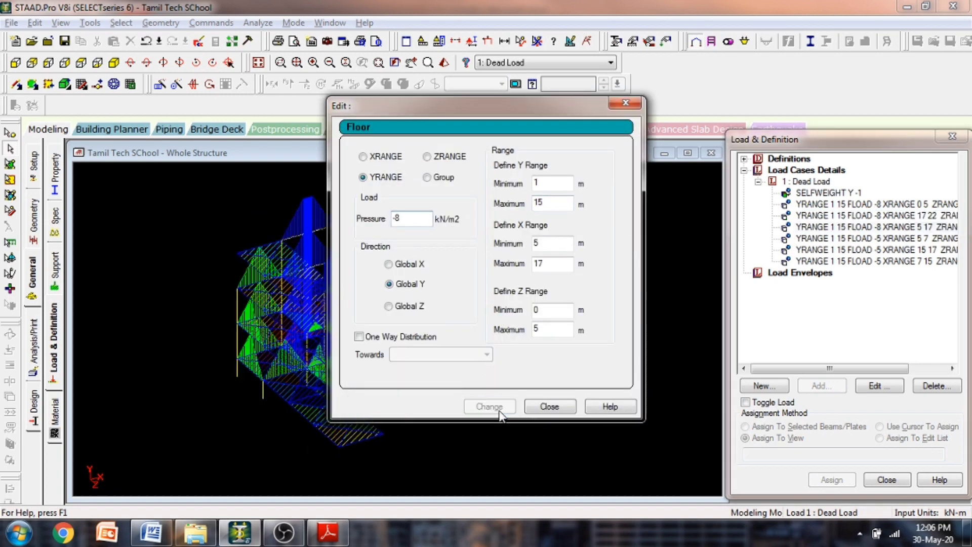
Change the pressure of the floor load with X range 5–7 m to -8 kN/m2
double_click(835, 239)
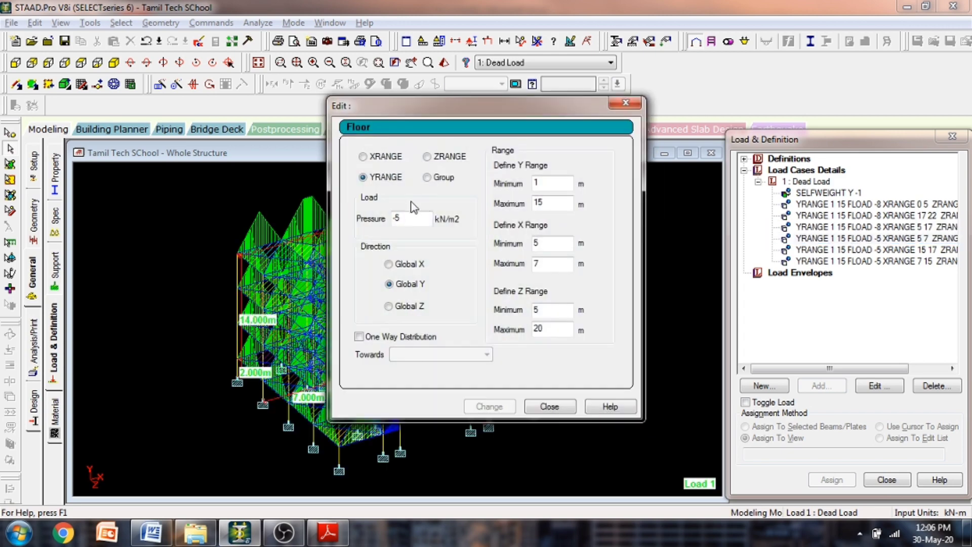
drag(416, 219, 352, 223)
text(-8)
click(510, 406)
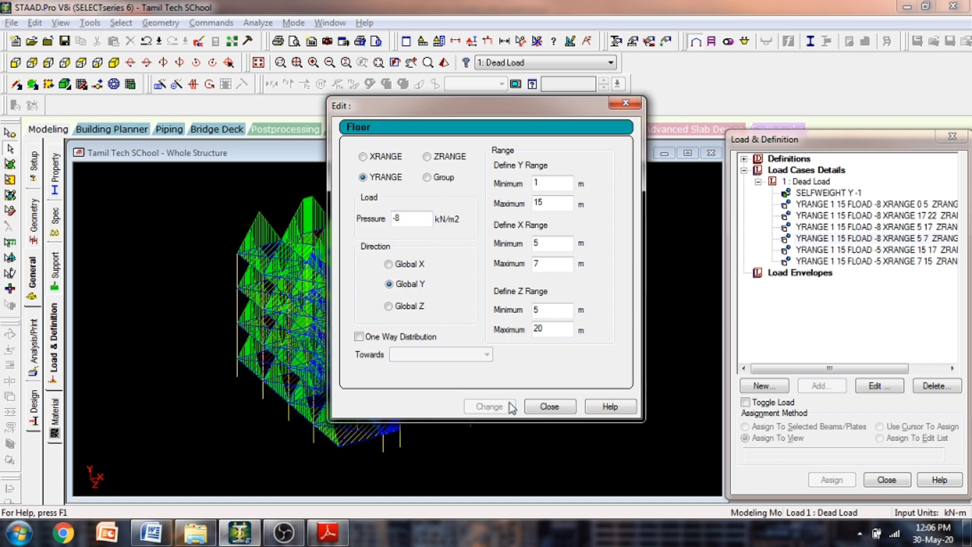
double_click(835, 249)
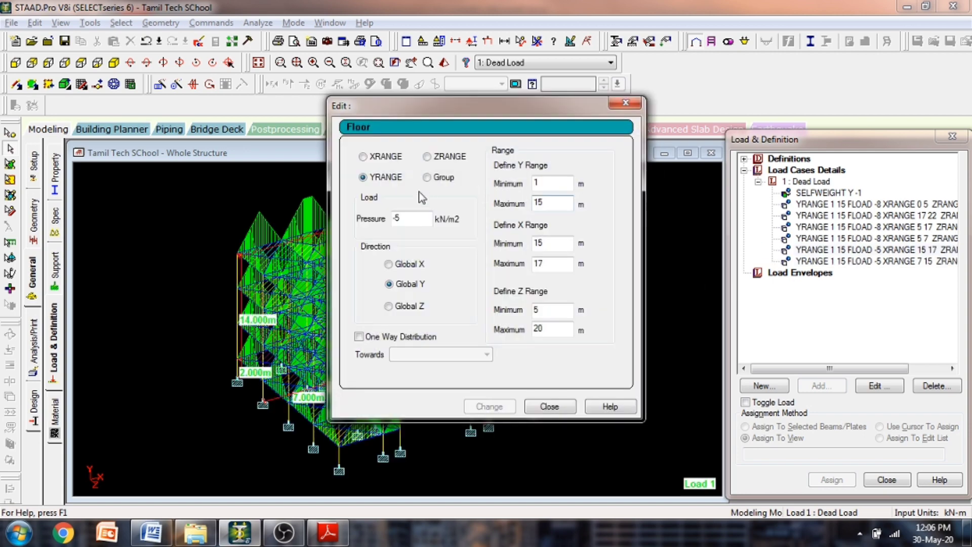
drag(420, 218, 340, 225)
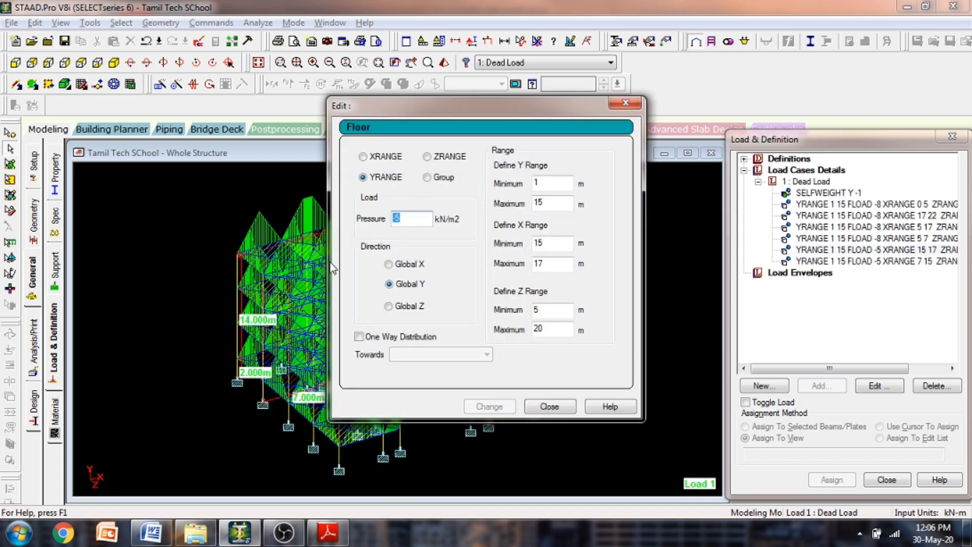
text(-8)
Change the pressure of the floor load with X range 7–15 m to -8 kN/m2
click(929, 270)
double_click(930, 261)
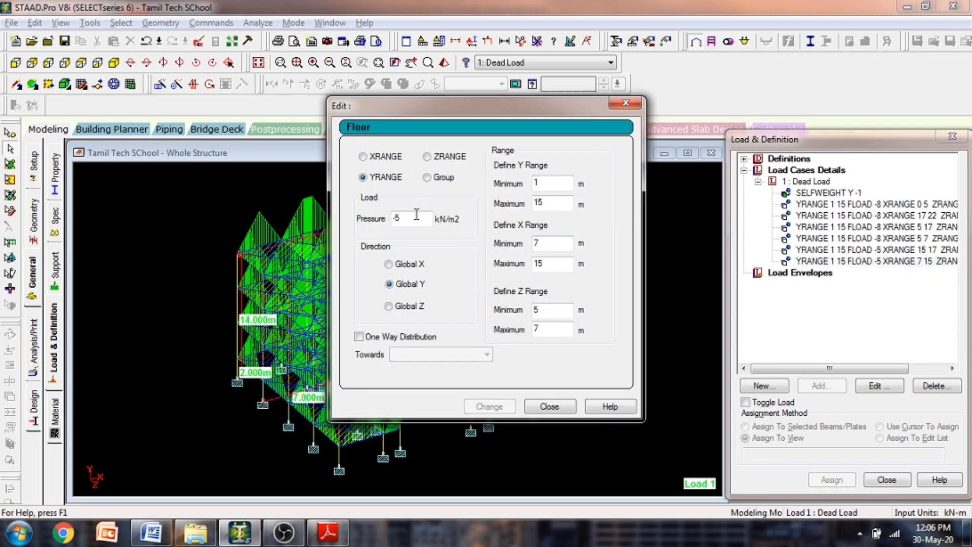
drag(414, 225, 348, 228)
text(-8)
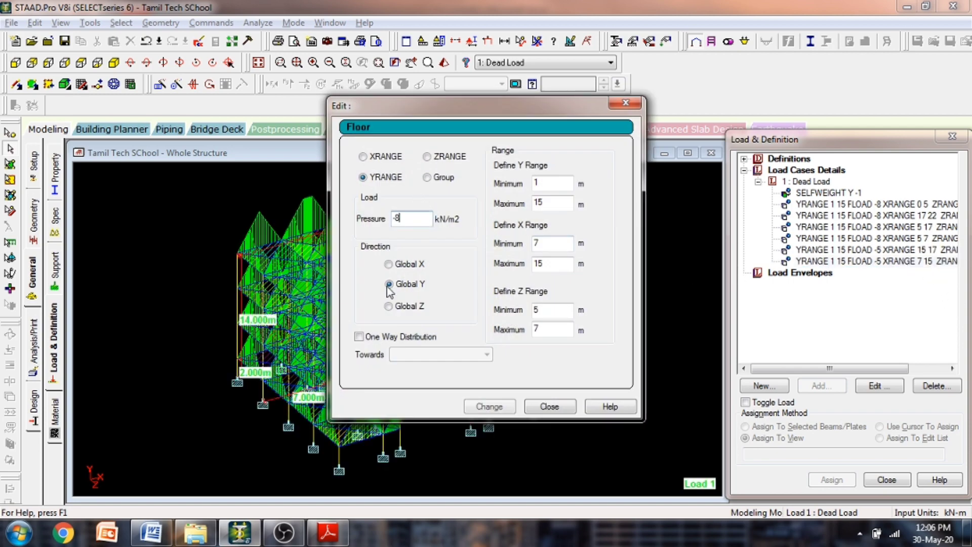
click(490, 406)
Change the pressure of the floor load with X range 15–17 m to -8 kN/m2 and finish editing
double_click(790, 249)
drag(422, 219, 271, 214)
text(-8)
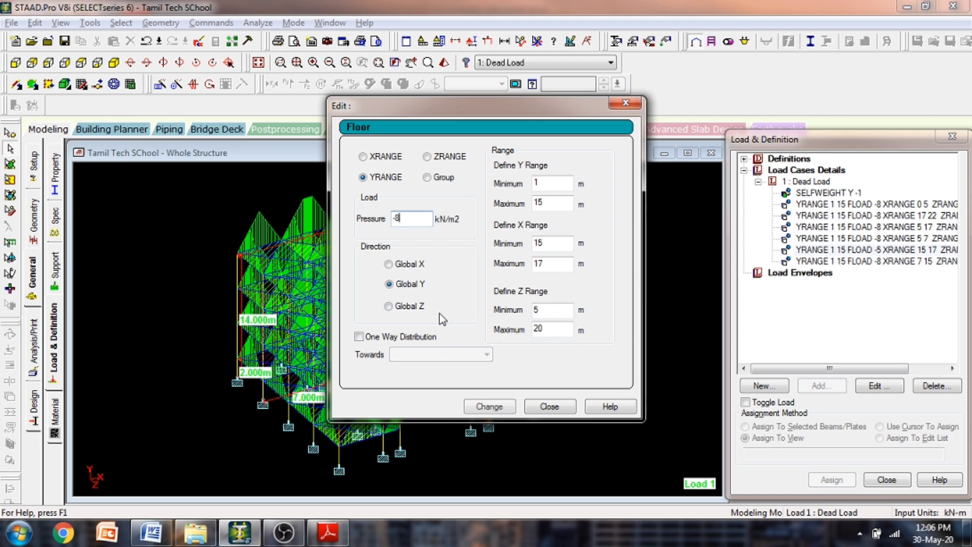
click(487, 407)
click(550, 407)
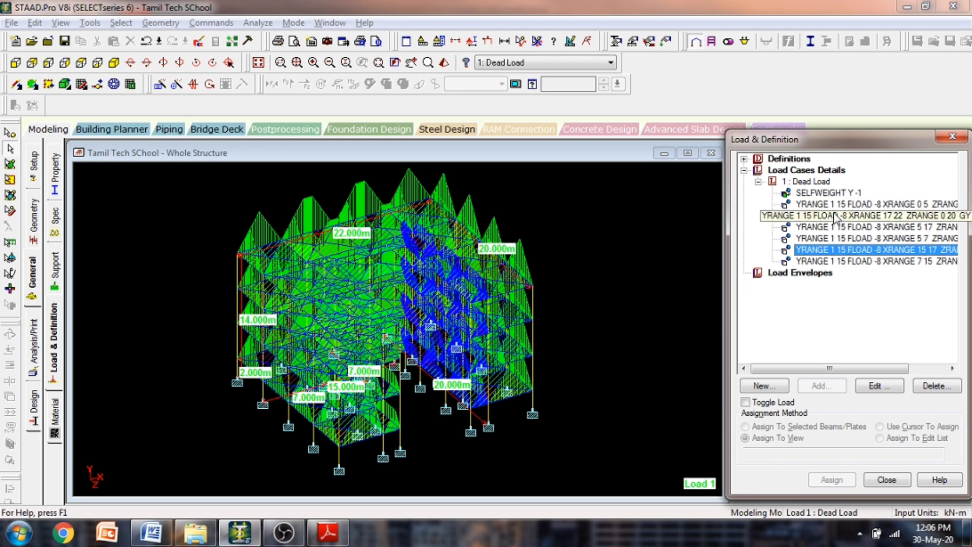
Review the pressure and range settings of the floor load with X range 0–5 m
double_click(883, 218)
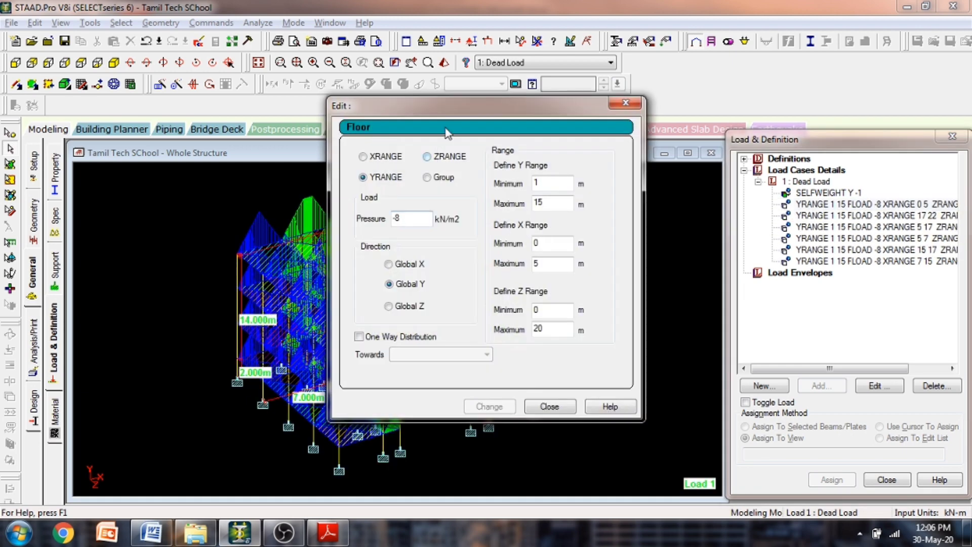
drag(453, 119, 566, 118)
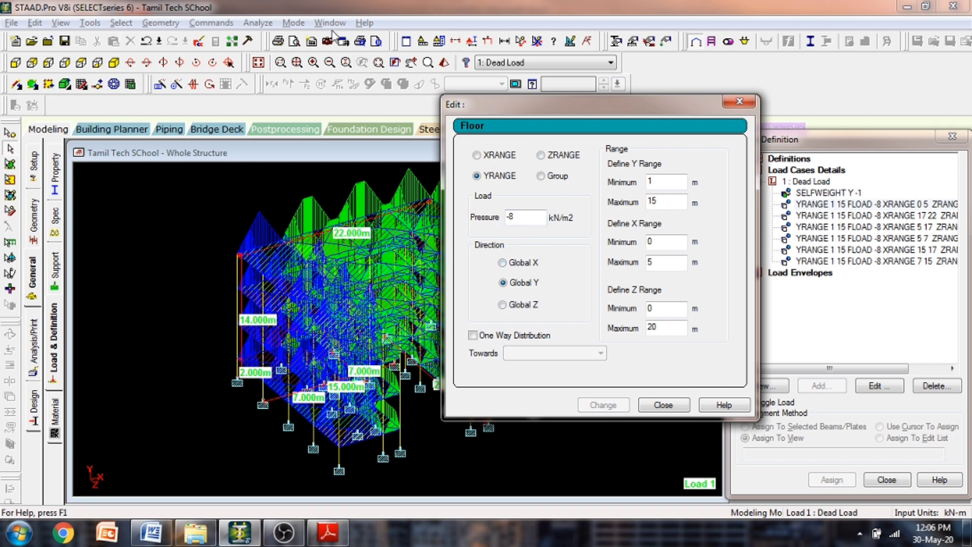
click(686, 409)
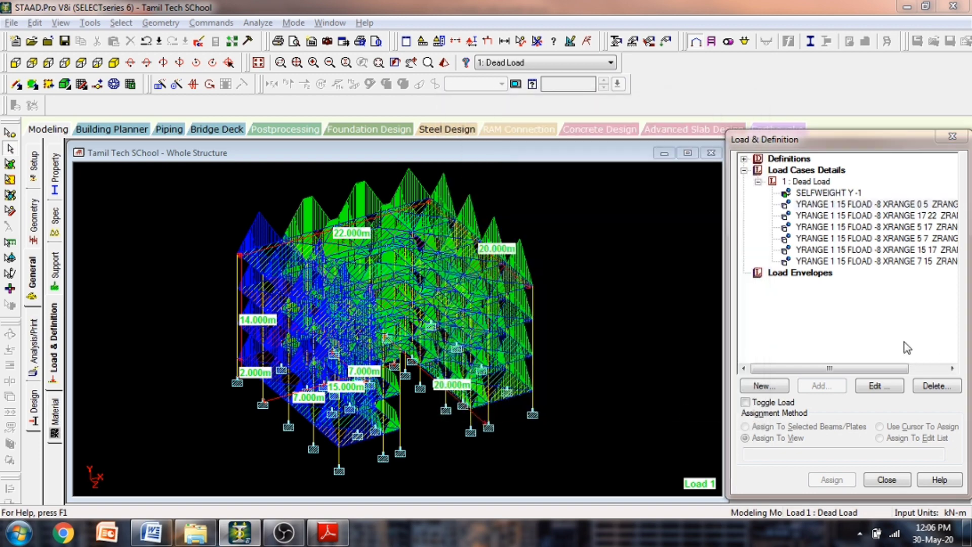
Switch to 1 Stadd.pdf in Adobe Reader and consult the parapet wall and wall load calculations
key(alt+Tab)
key(alt+Tab)
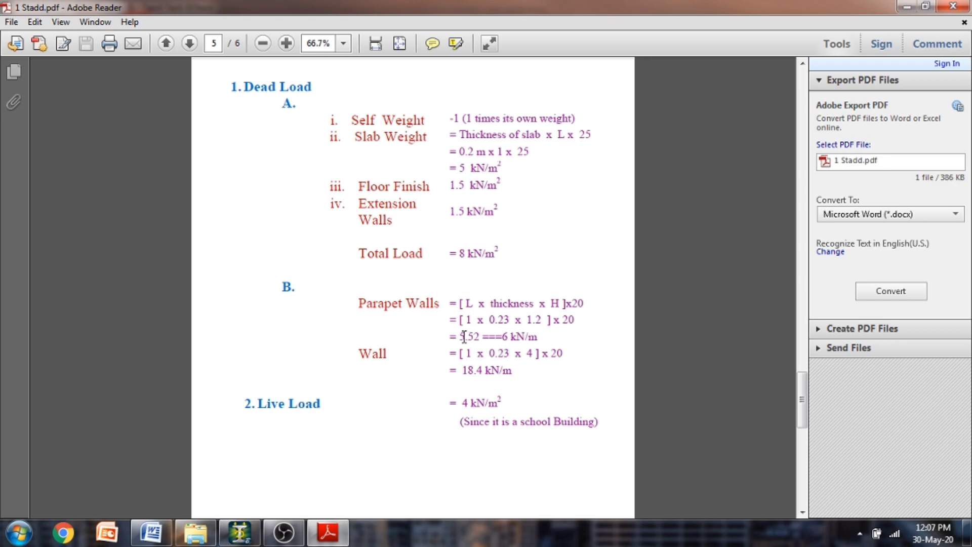
Switch back to STAAD.Pro and start adding a Uniform Force member load to the Dead Load case
click(240, 532)
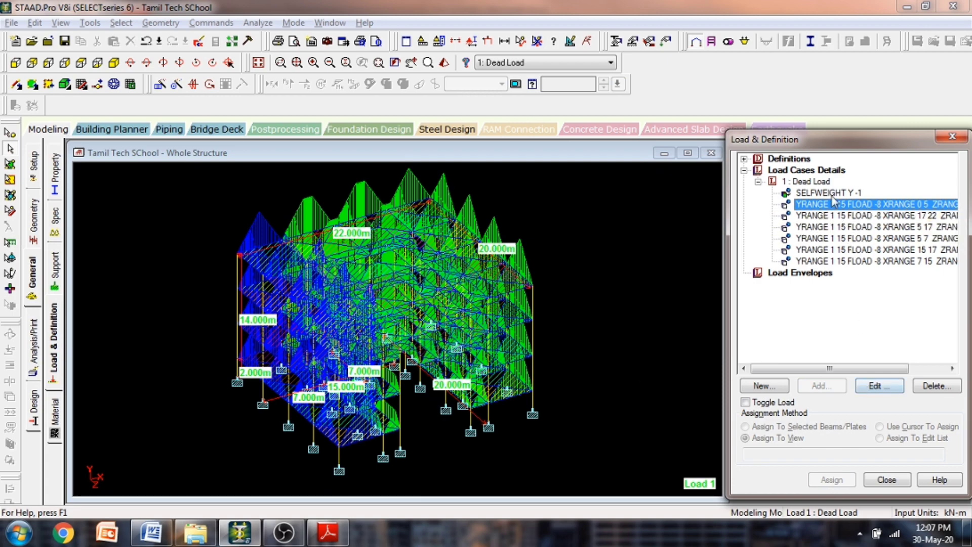
click(821, 181)
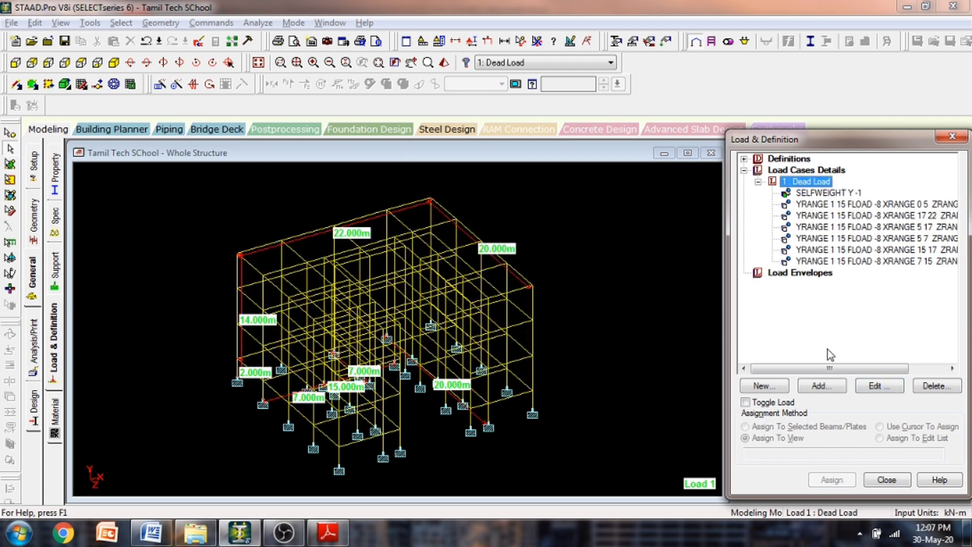
click(817, 386)
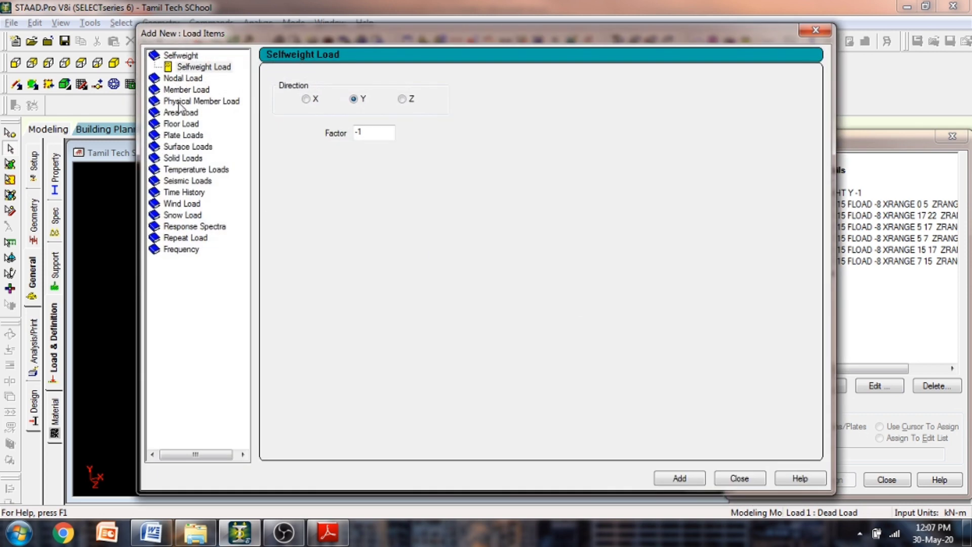
click(183, 90)
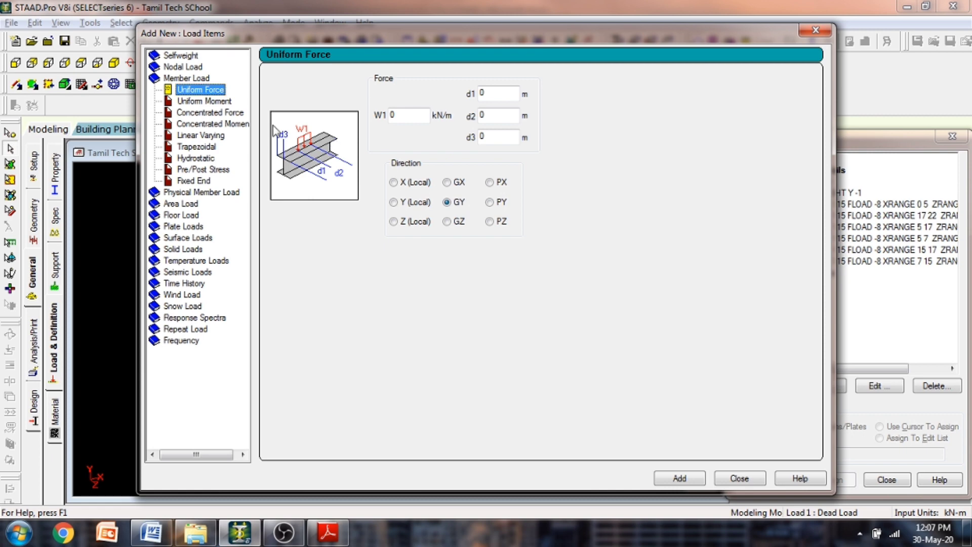
click(206, 103)
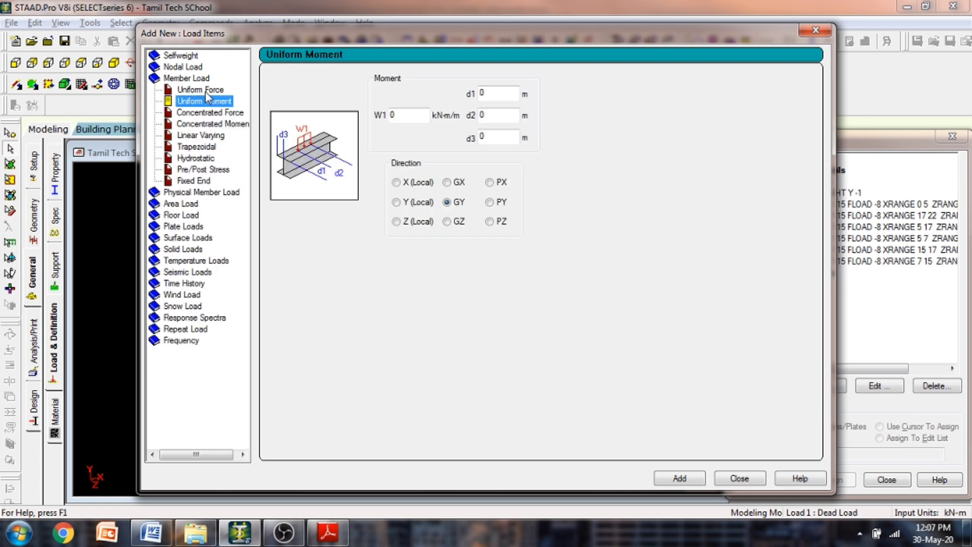
click(204, 90)
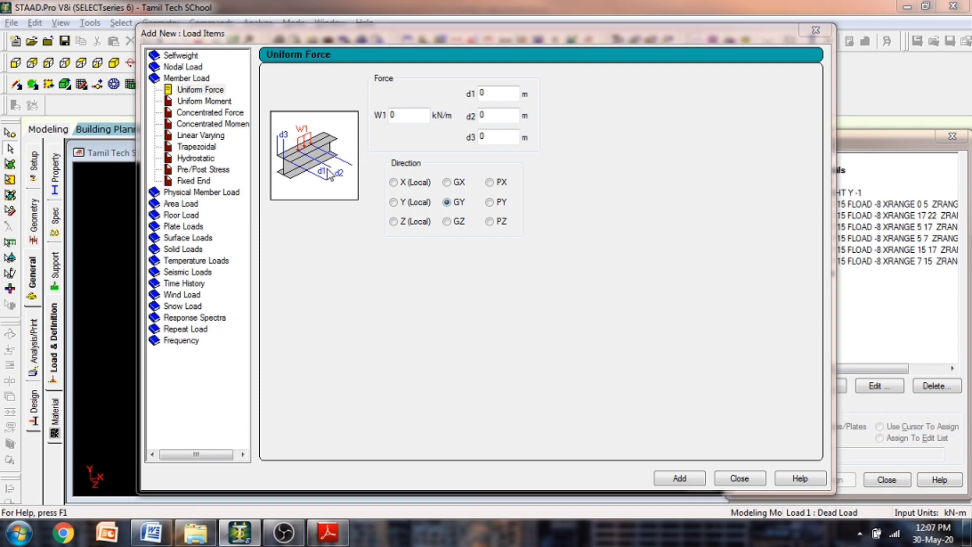
Compare the Uniform Force settings with the enlarged parapet wall load formula in 1 Stadd.pdf in Adobe Reader
key(alt+Tab)
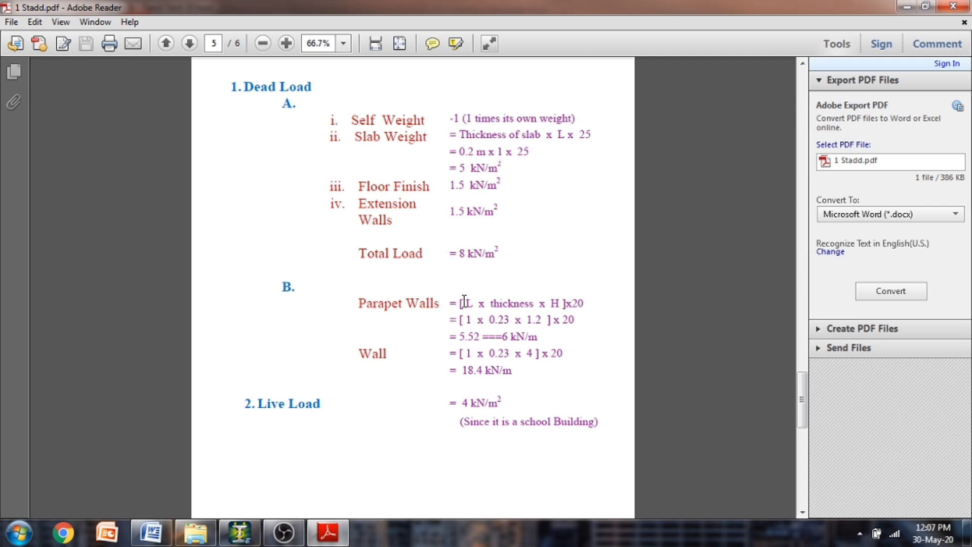
key(alt+Tab)
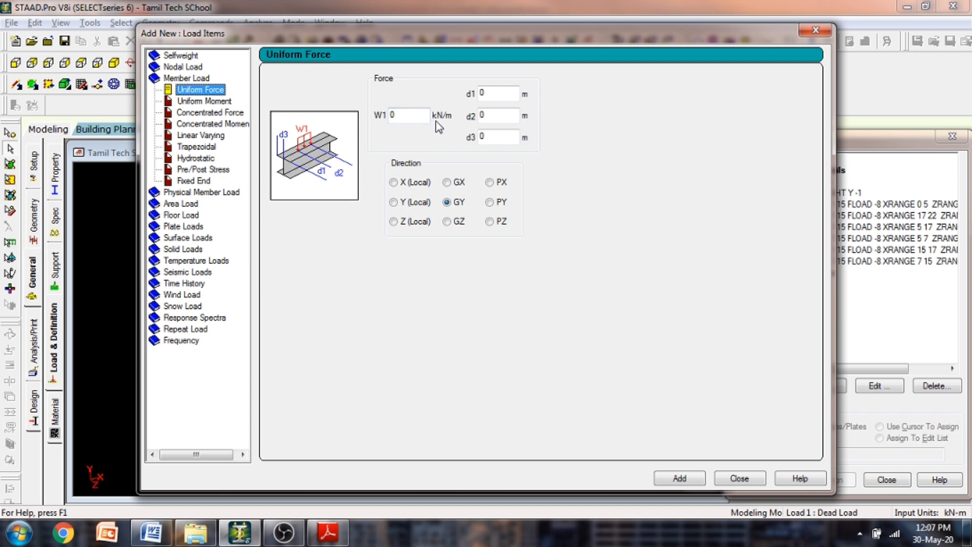
key(alt+Tab)
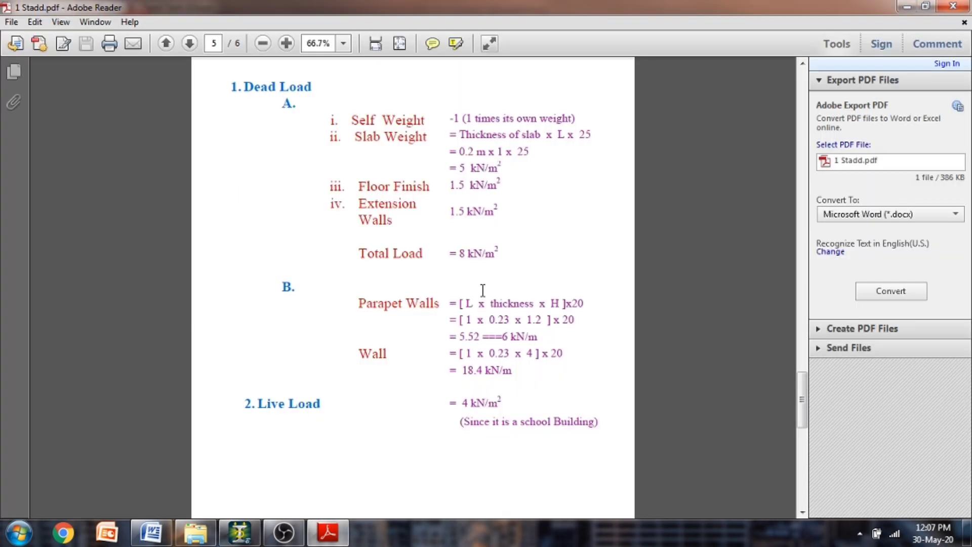
scroll(483, 289, down, 2)
scroll(472, 241, up, 3)
scroll(504, 311, down, 2)
ctrl+scroll(499, 309, up, 2)
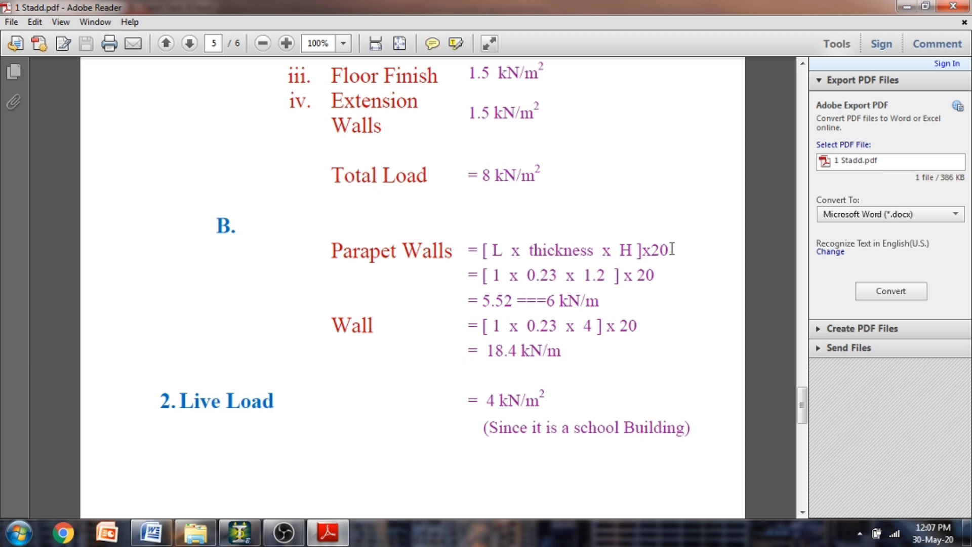
key(alt+Tab)
key(alt+Tab)
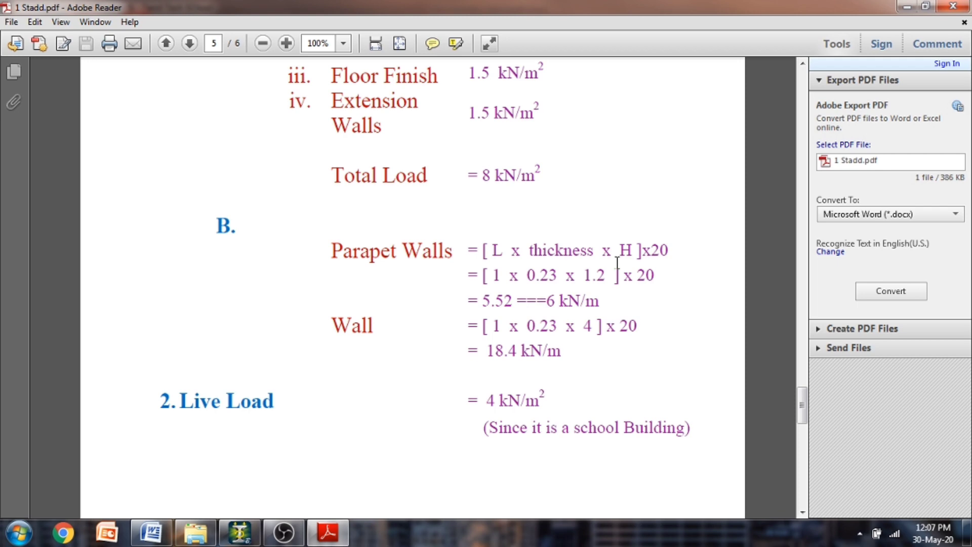
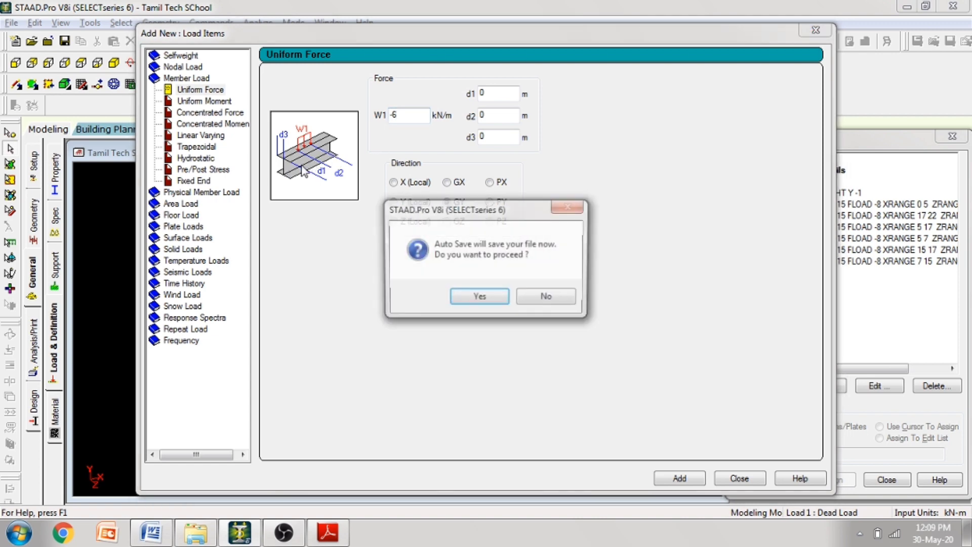
Save the modified structure and add a uniform member force of -6 kN/m in the GY direction to the Dead Load case
click(457, 299)
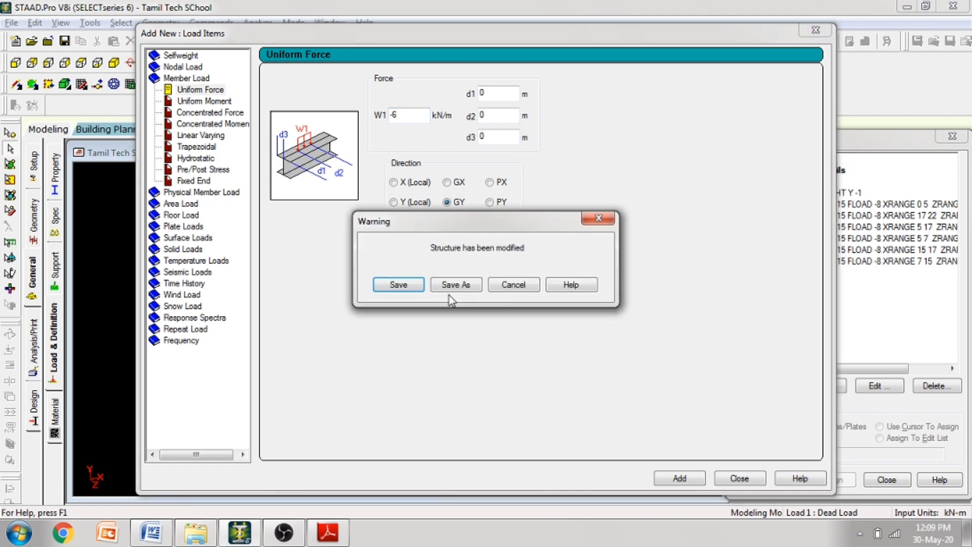
click(403, 284)
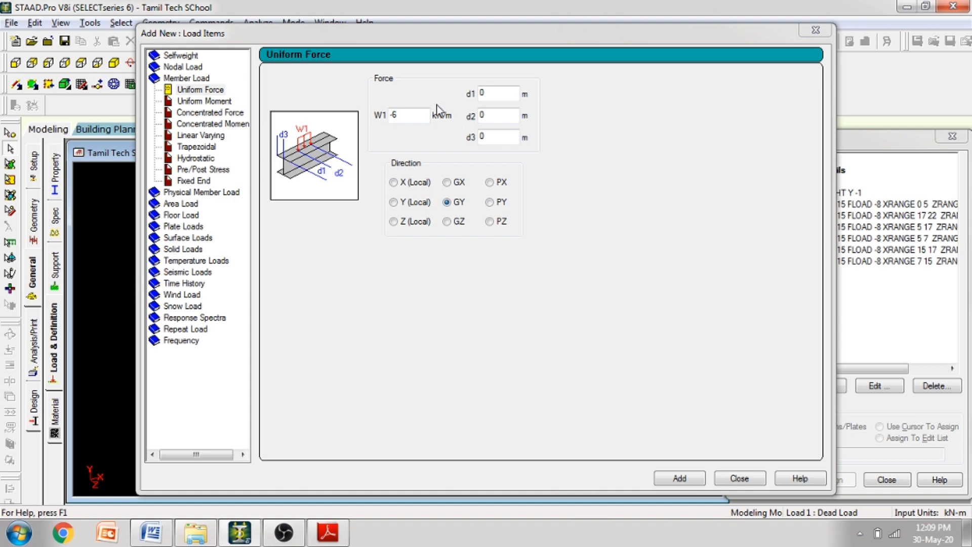
mouse_move(502, 31)
mouse_down()
mouse_move(544, 35)
mouse_move(499, 35)
mouse_up()
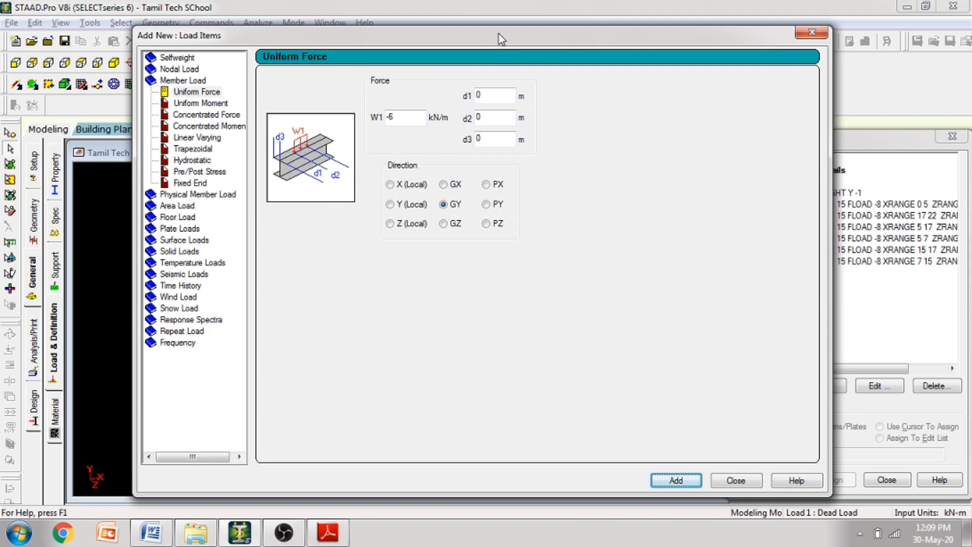
click(676, 481)
click(819, 35)
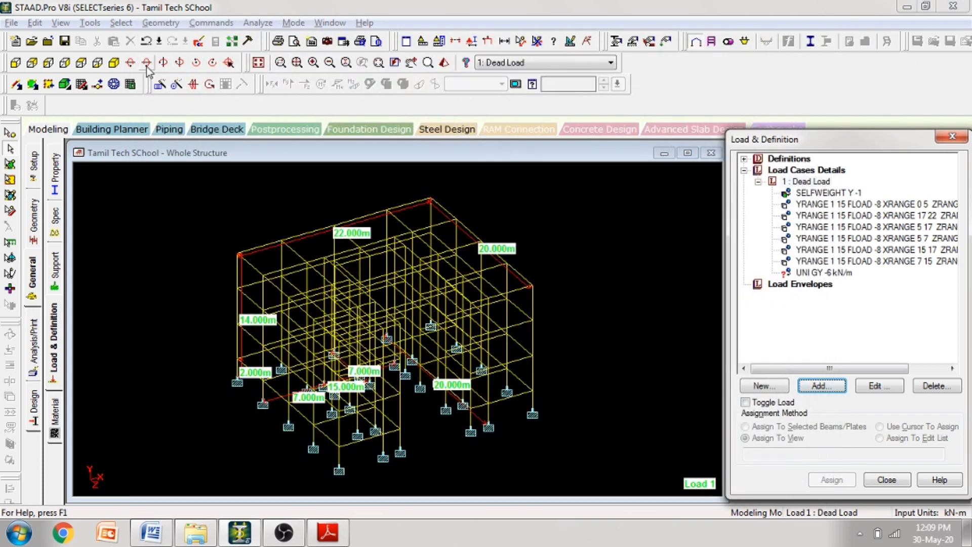
Select all beams along the inner edge of the U-shaped plan, on both wings and the connecting side, and check the selection in 3D
click(97, 62)
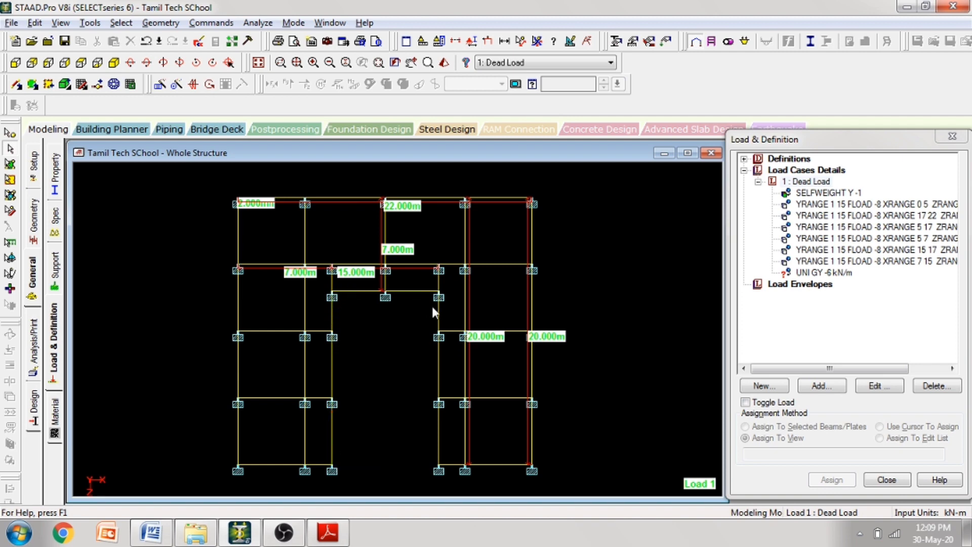
click(331, 441)
ctrl+click(333, 385)
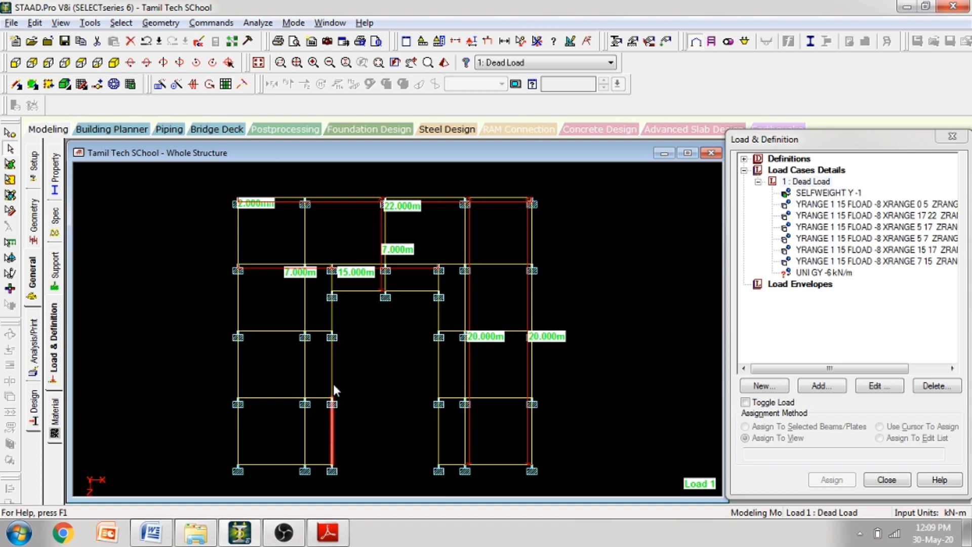
ctrl+click(332, 311)
ctrl+click(349, 291)
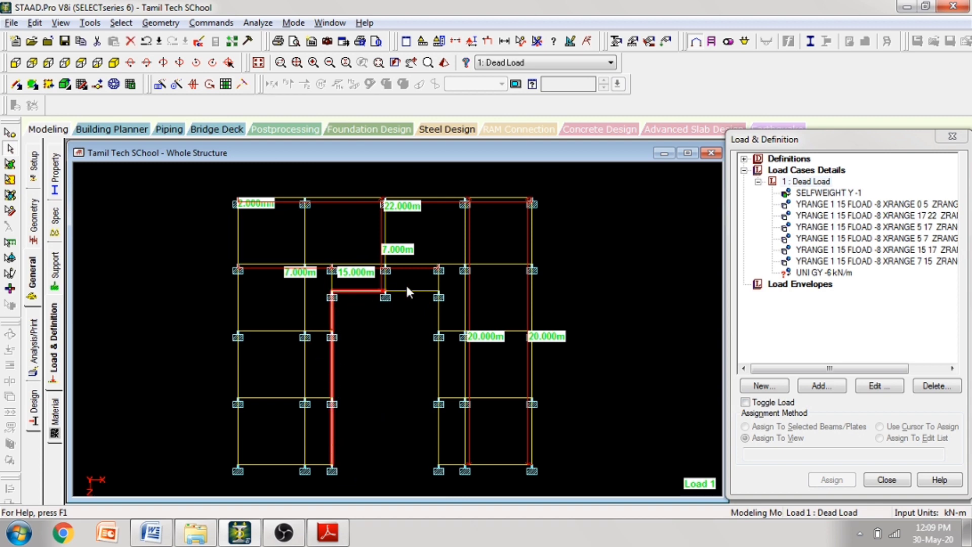
ctrl+click(439, 375)
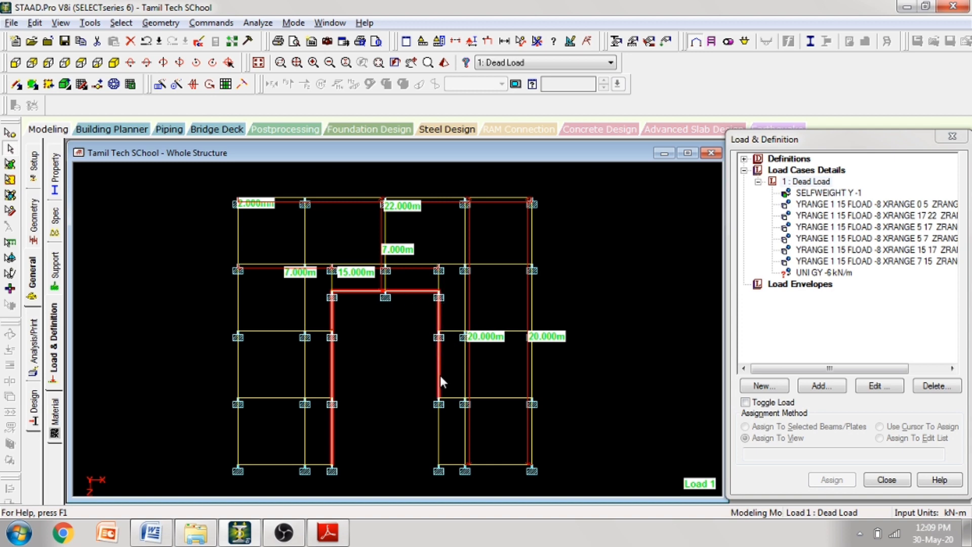
ctrl+click(439, 434)
click(113, 63)
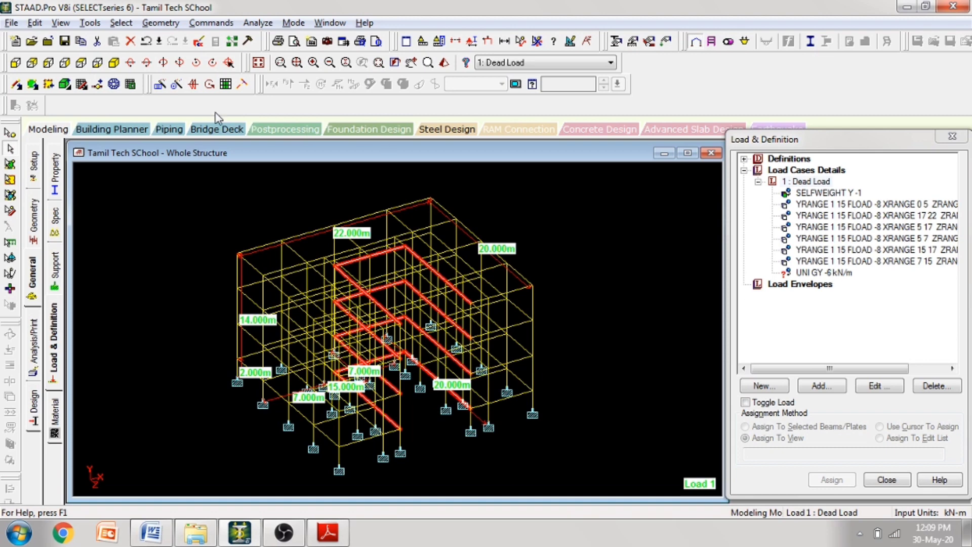
click(81, 62)
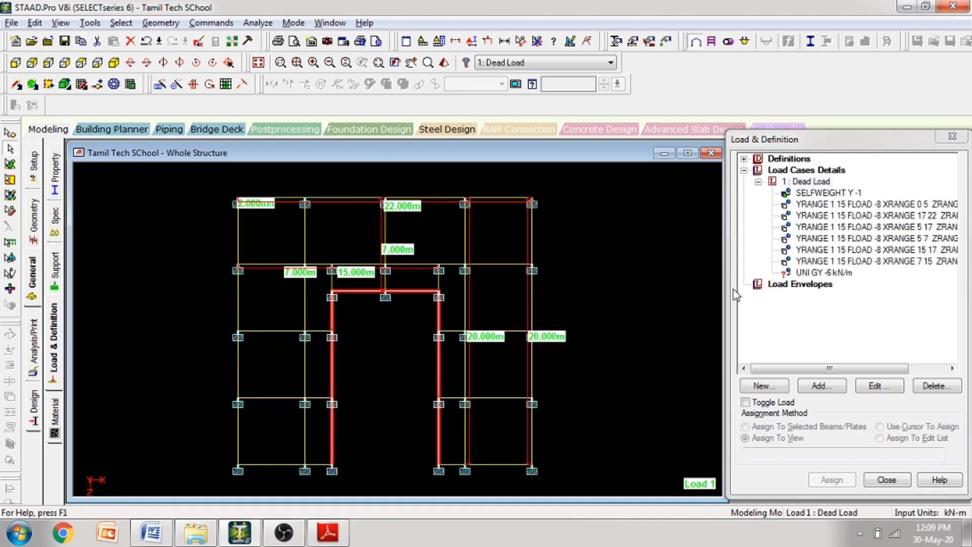
Assign the UNI GY -6 kN/m load to the selected inner-edge beams
click(846, 274)
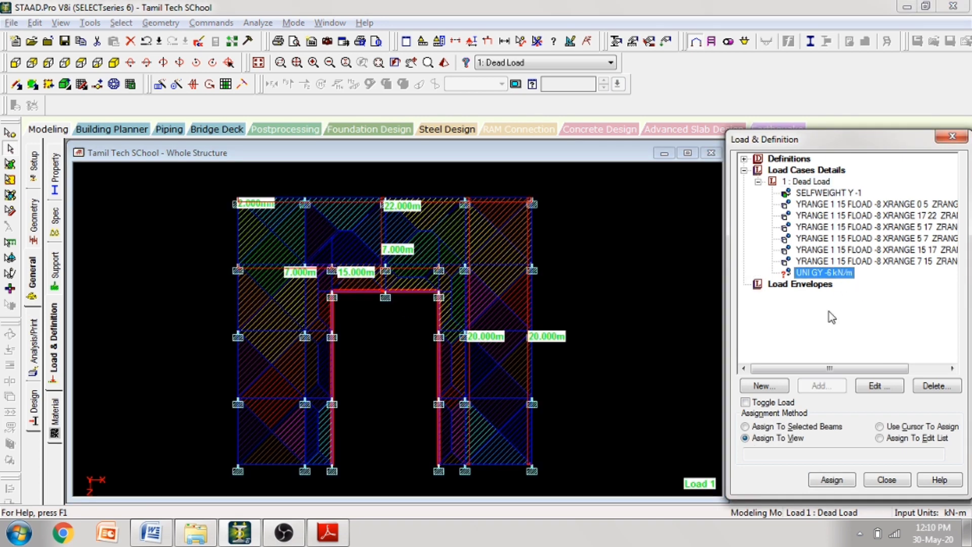
click(800, 428)
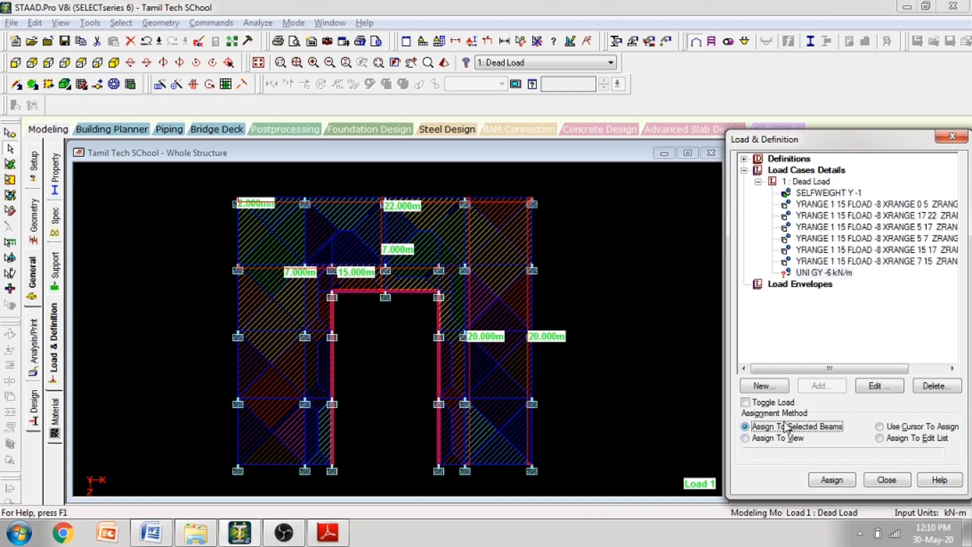
click(822, 480)
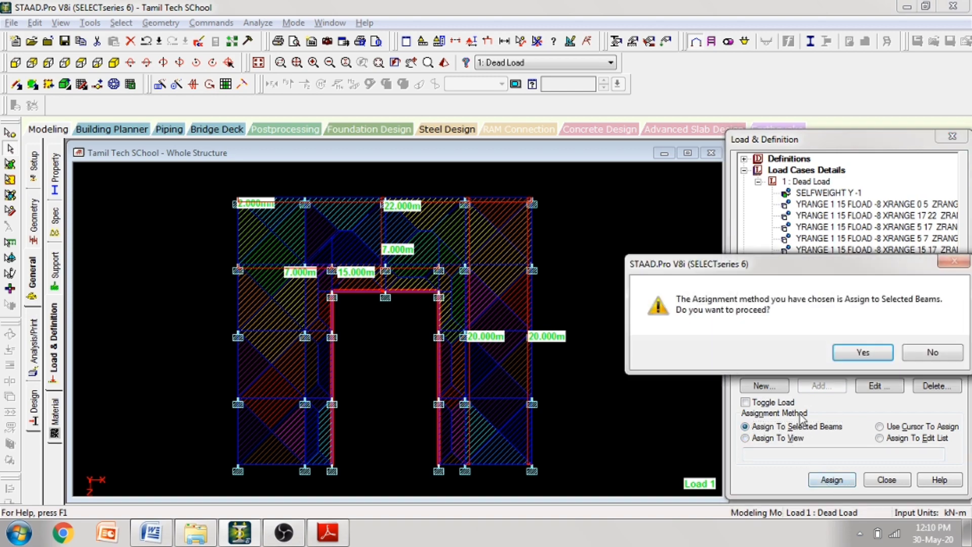
click(861, 349)
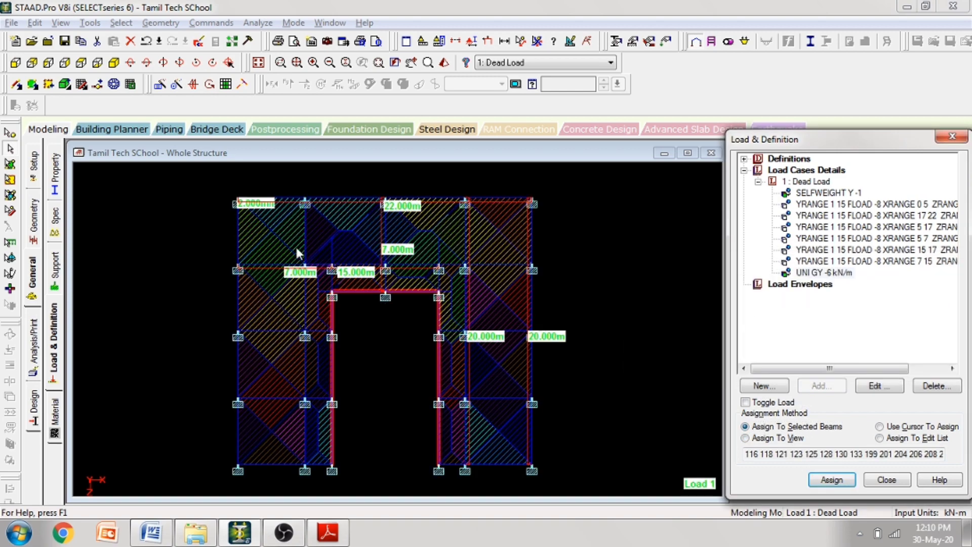
Show only the selected inner-edge beams in isometric view and inspect the loads acting on them
click(112, 62)
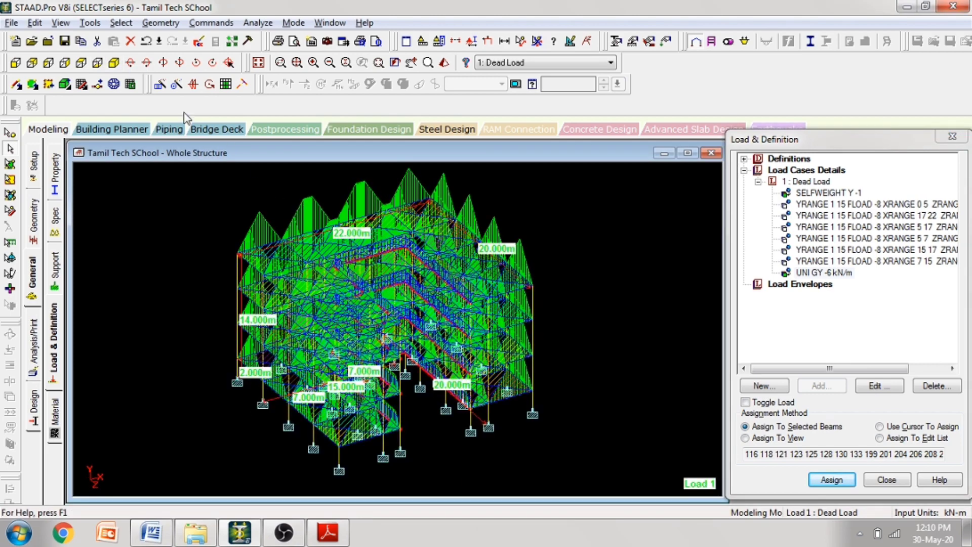
click(57, 22)
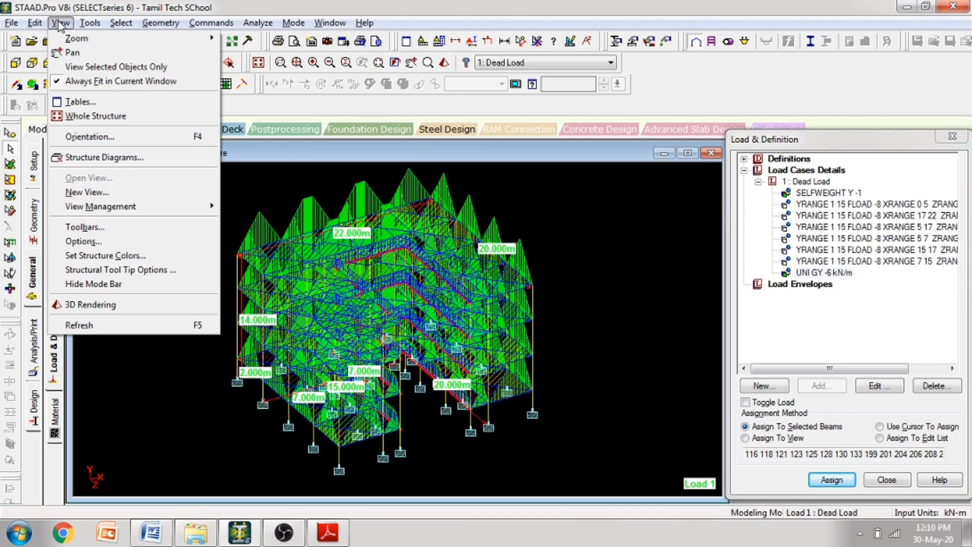
click(102, 66)
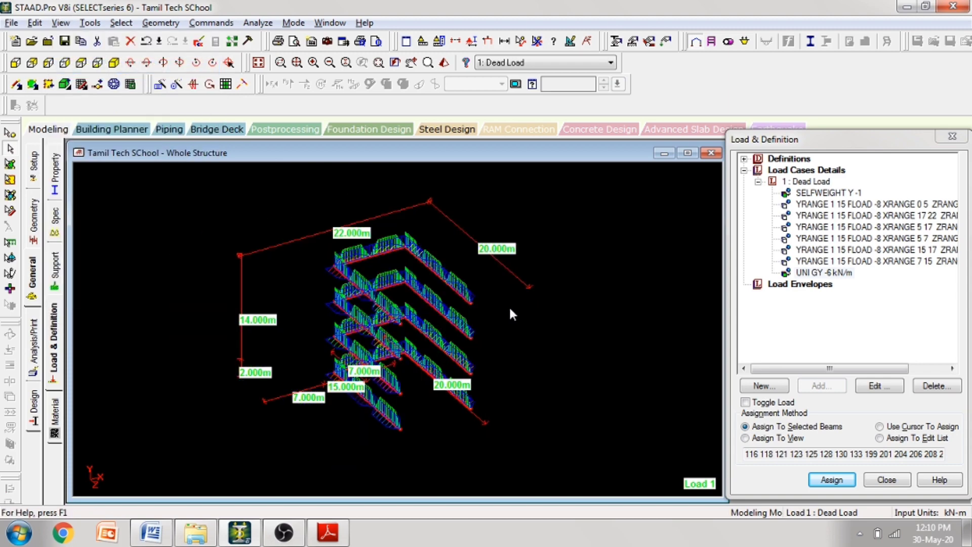
scroll(506, 314, up, 5)
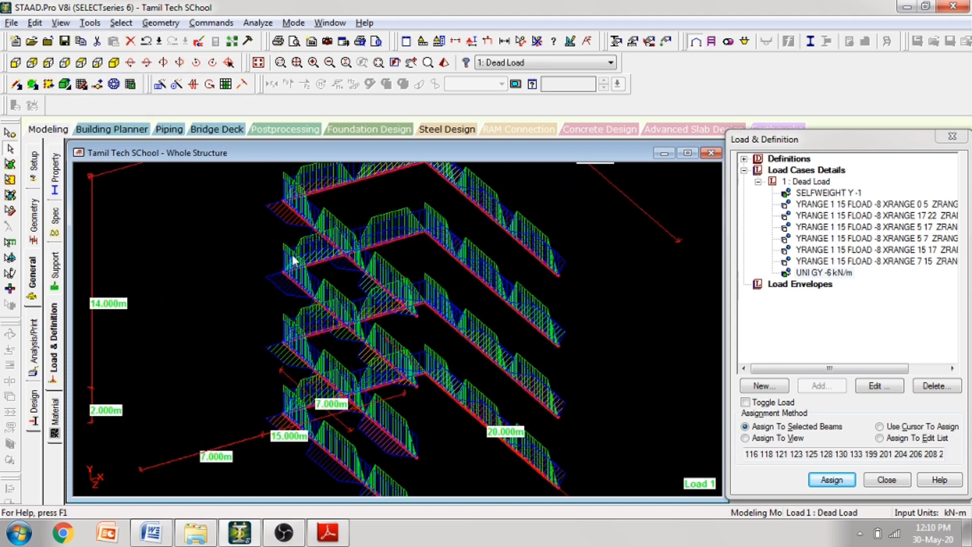
scroll(529, 318, up, 3)
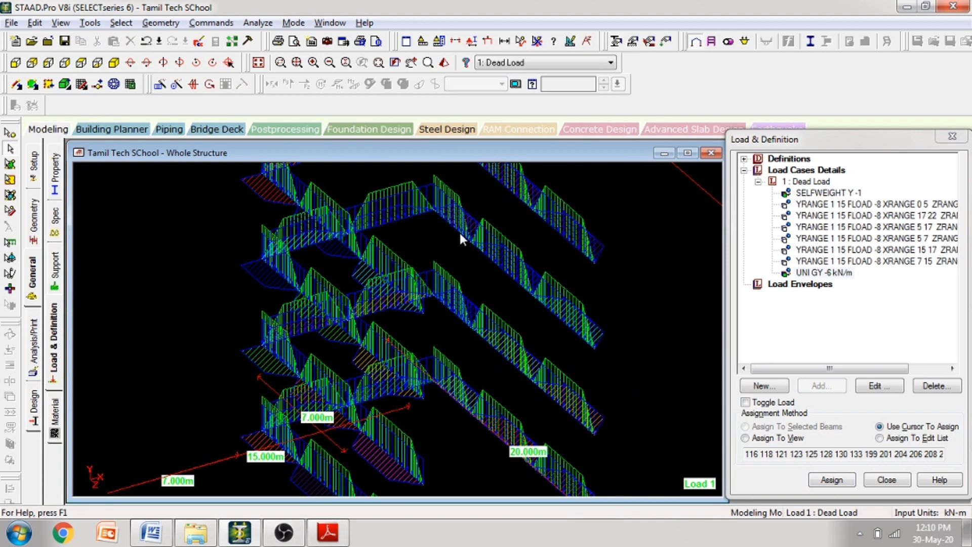
Isolate a single inner-edge beam and examine its load diagram in plan and isometric views
click(61, 23)
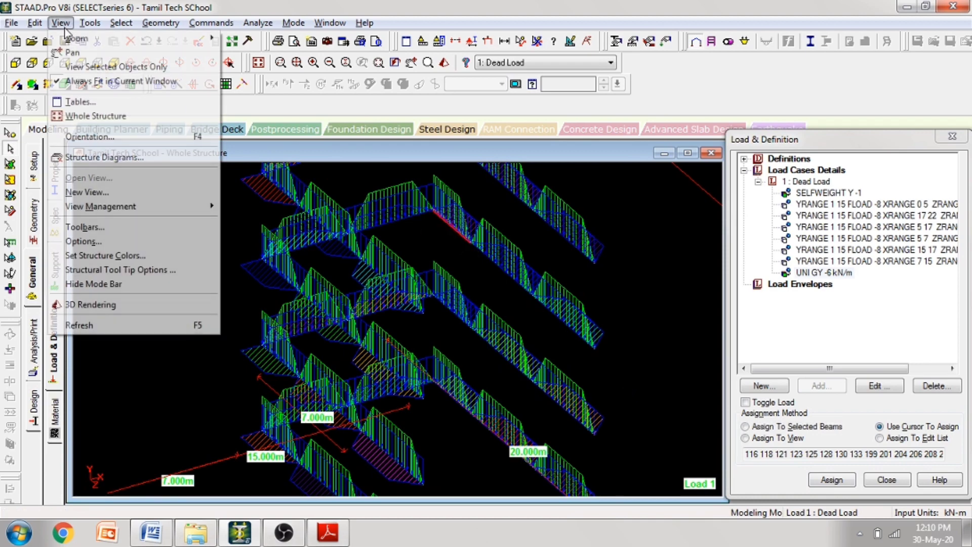
click(101, 66)
middle_drag(448, 226, 476, 293)
scroll(492, 307, up, 5)
scroll(499, 307, down, 4)
scroll(529, 297, up, 1)
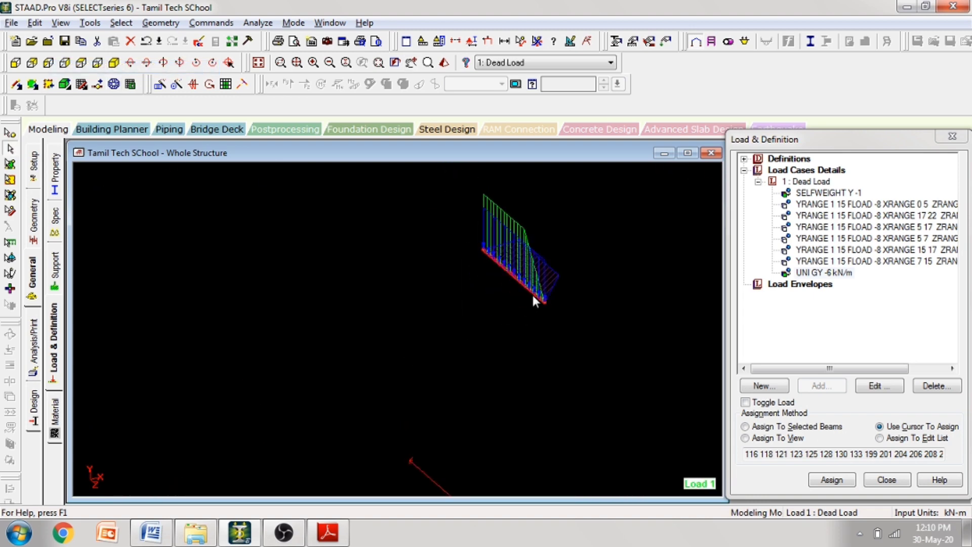
click(81, 63)
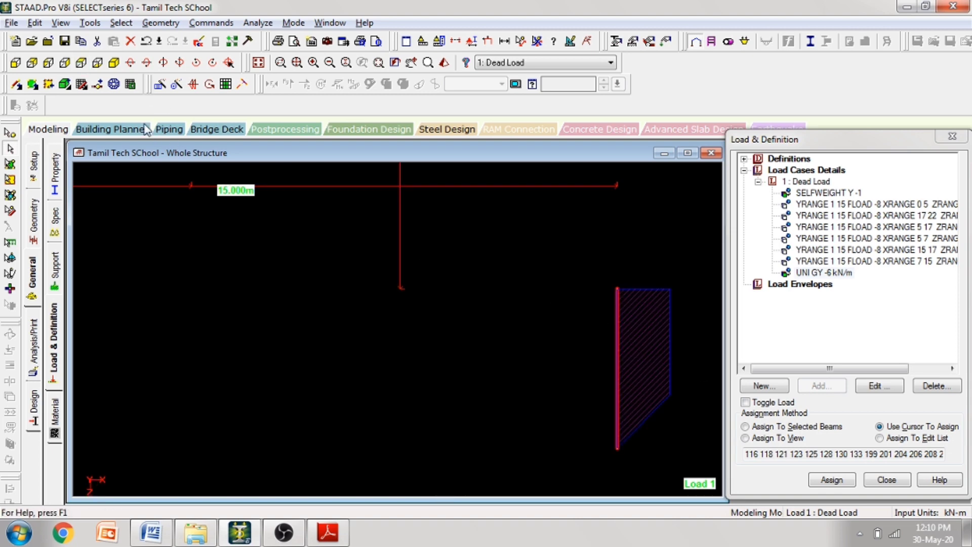
click(114, 62)
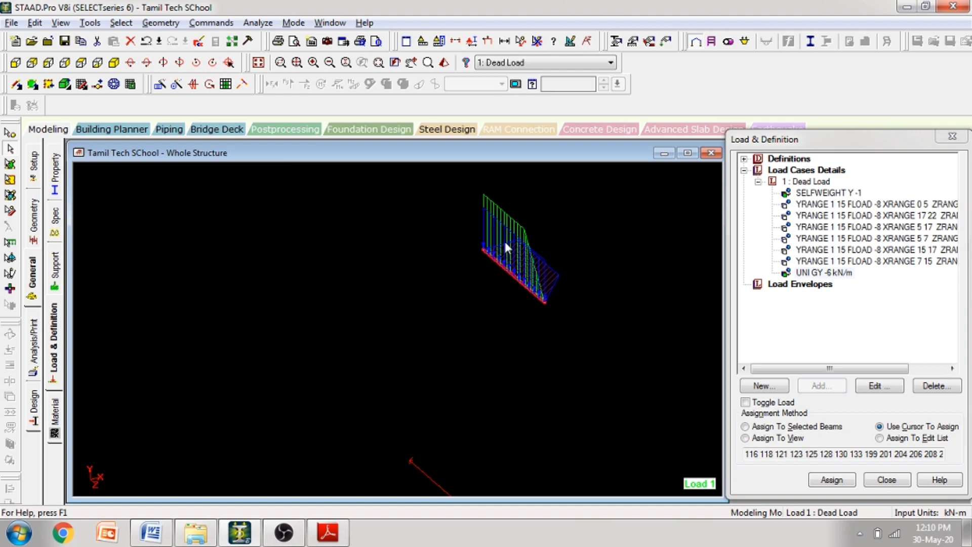
Look up the wall load in the load calculation PDF, then return to STAAD.Pro and display the whole structure
key(alt+Tab)
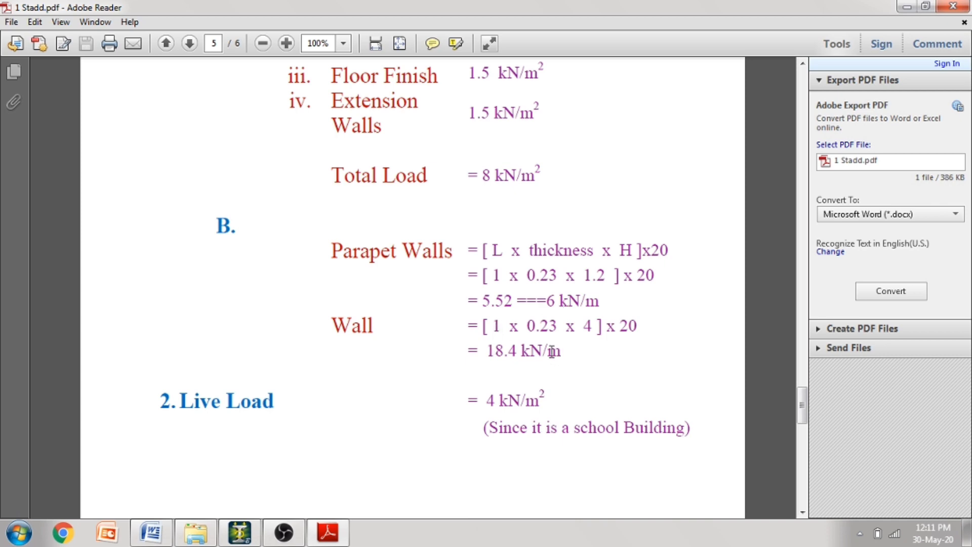
key(alt+Tab)
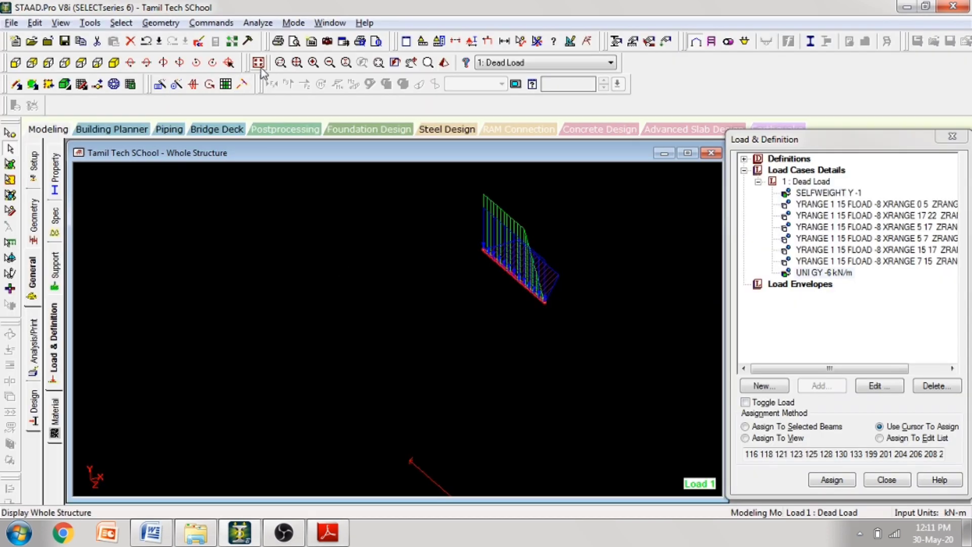
click(258, 62)
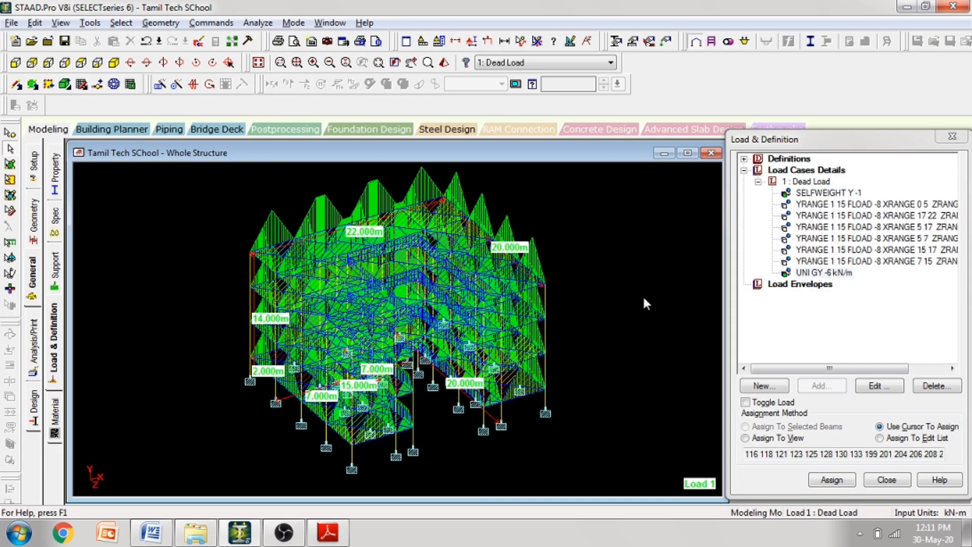
Add a uniform member force of -18.4 kN/m in the GY direction to the Dead Load case, checking the value against the PDF
click(818, 182)
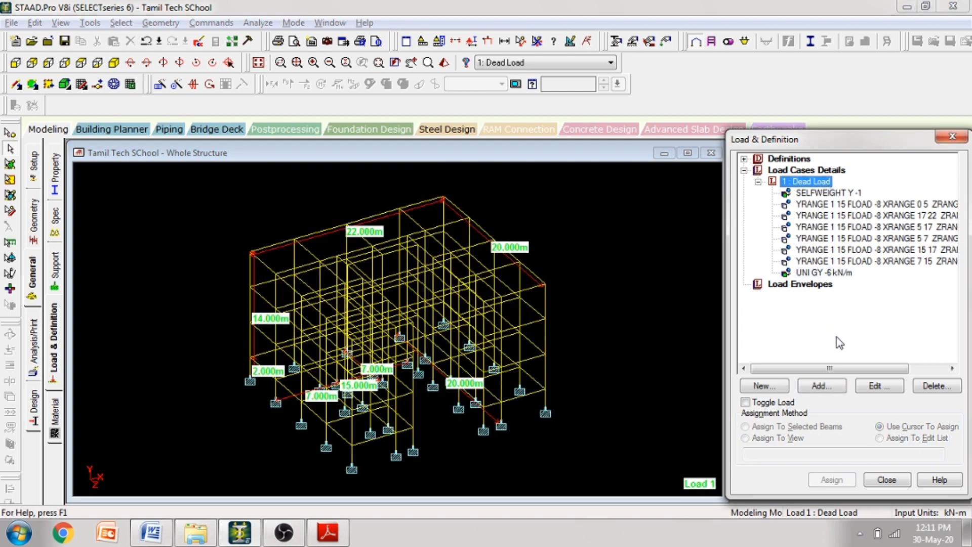
click(821, 386)
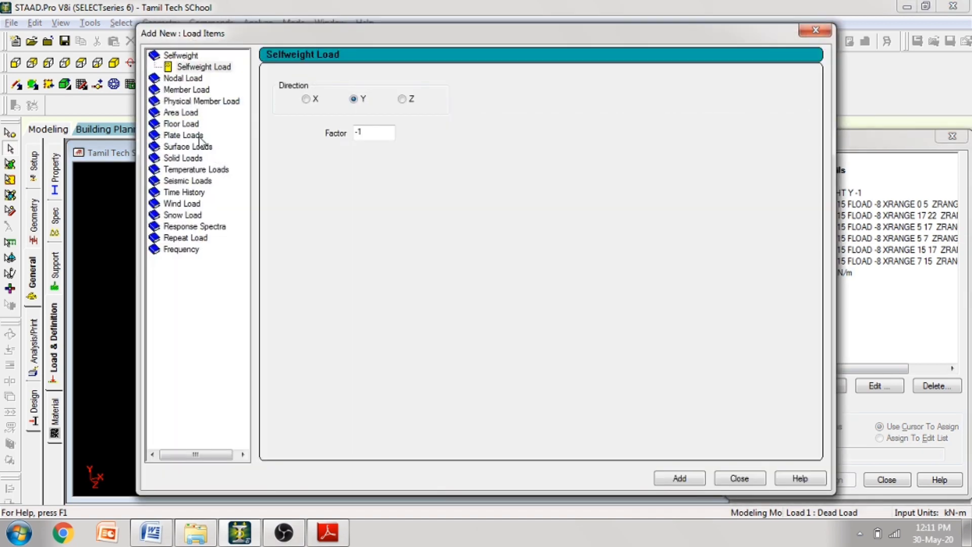
click(193, 90)
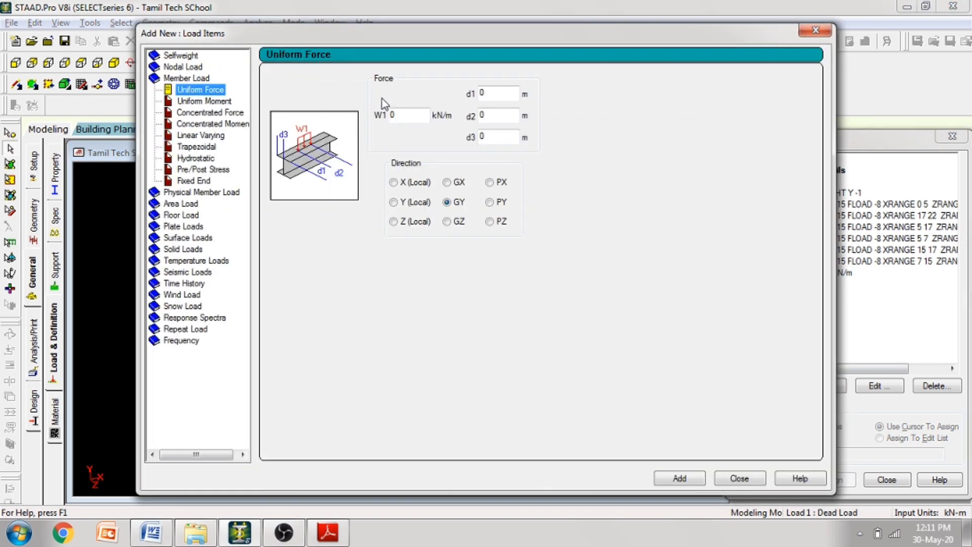
double_click(393, 115)
text(-18)
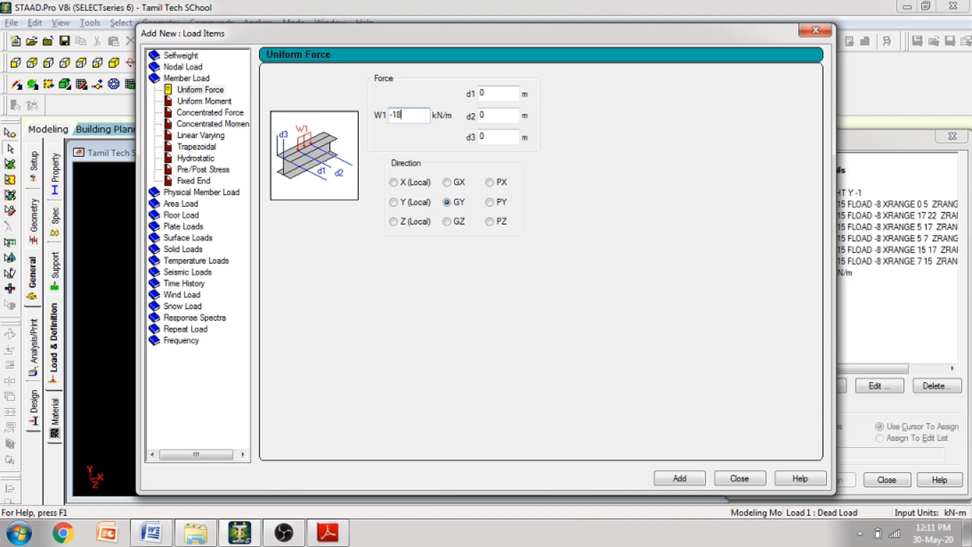
text(.4)
key(alt+Tab)
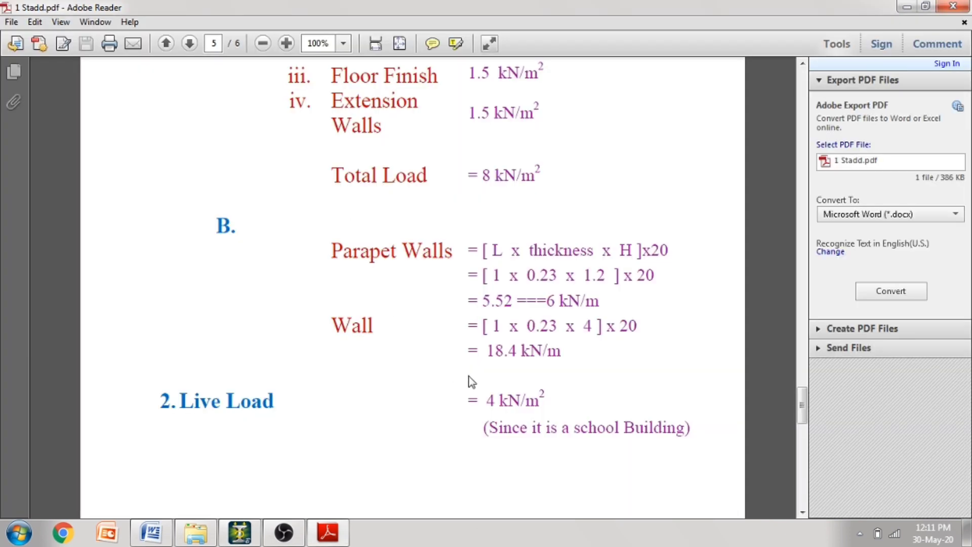
key(alt+Tab)
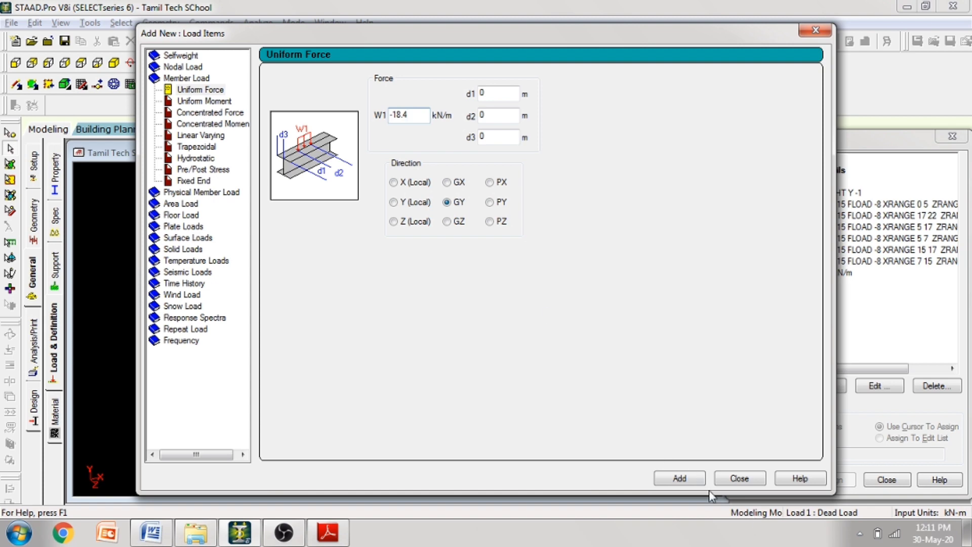
click(682, 478)
click(724, 479)
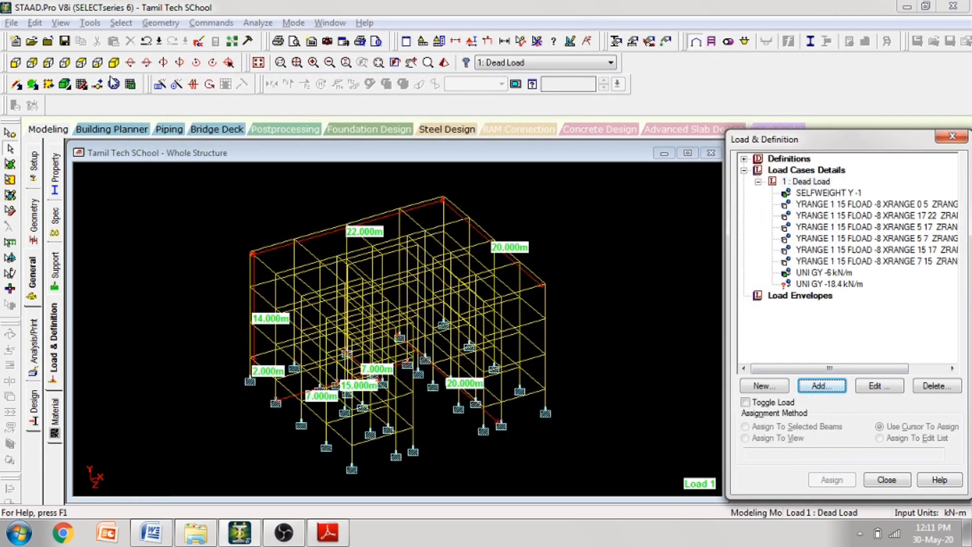
In plan view with UNI GY -18.4 kN/m active, select the outer perimeter beams and the longitudinal inner wall line of the left wing
click(97, 66)
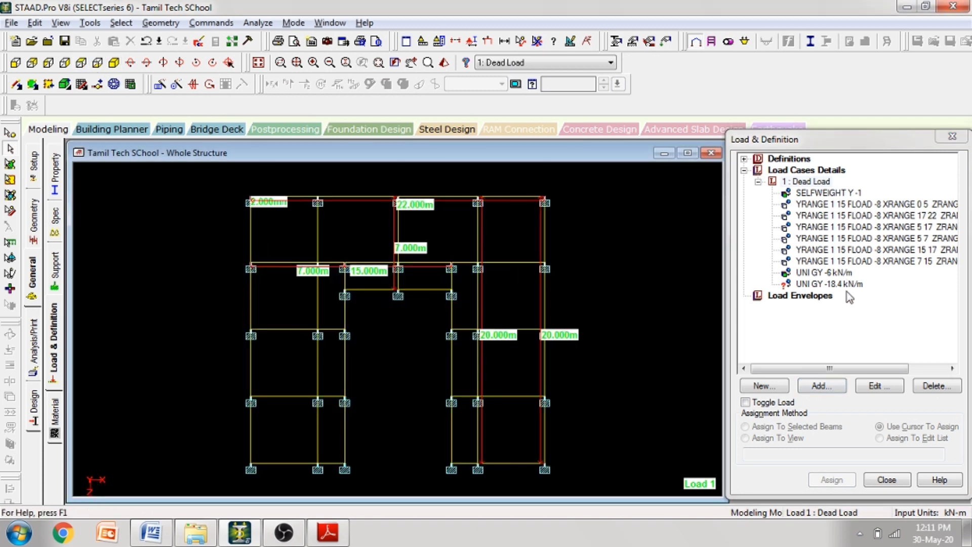
click(806, 285)
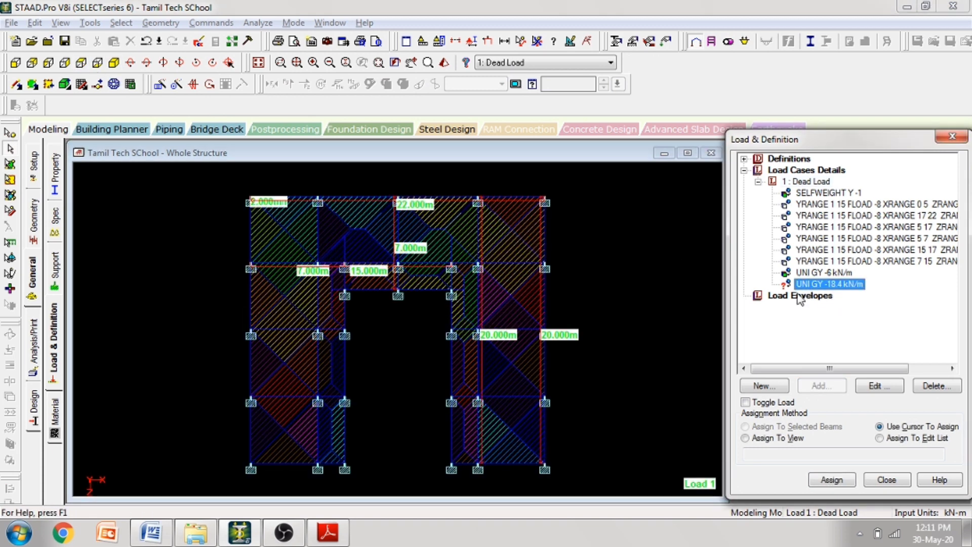
drag(245, 192, 364, 470)
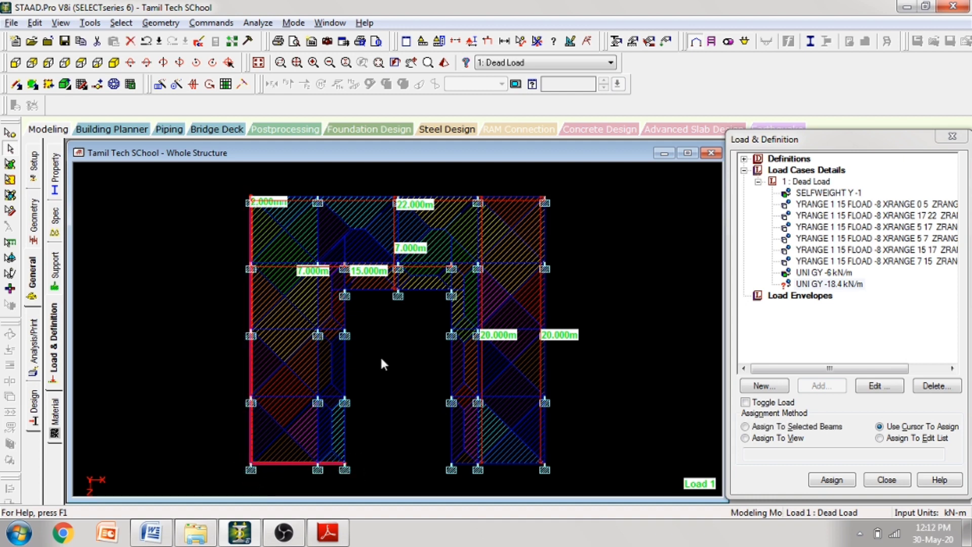
ctrl+drag(315, 174, 322, 475)
ctrl+drag(242, 184, 590, 208)
ctrl+drag(536, 182, 571, 468)
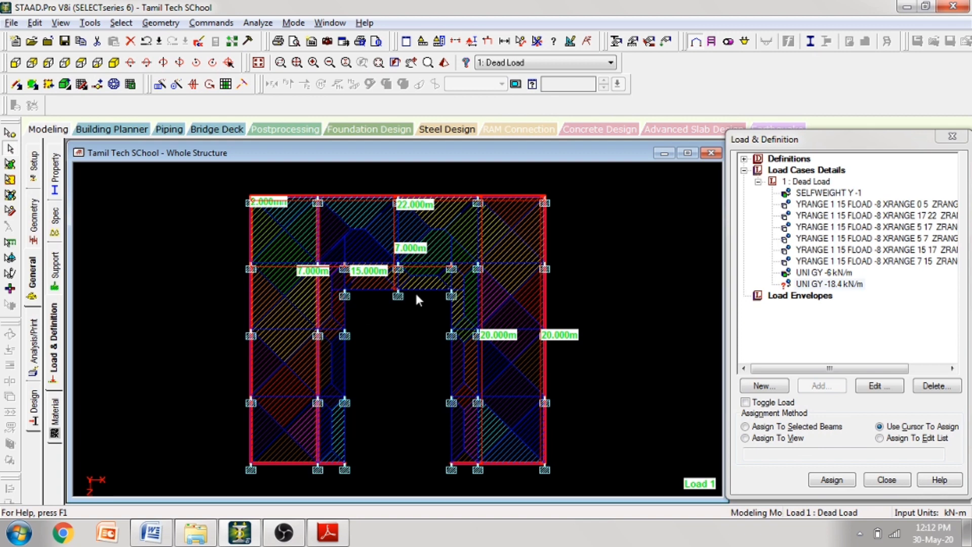
Add the second grid line, both wings' transverse beams, the right wing's inner wall line and the rear middle beam to the selection
drag(237, 255, 568, 266)
ctrl+drag(238, 310, 325, 337)
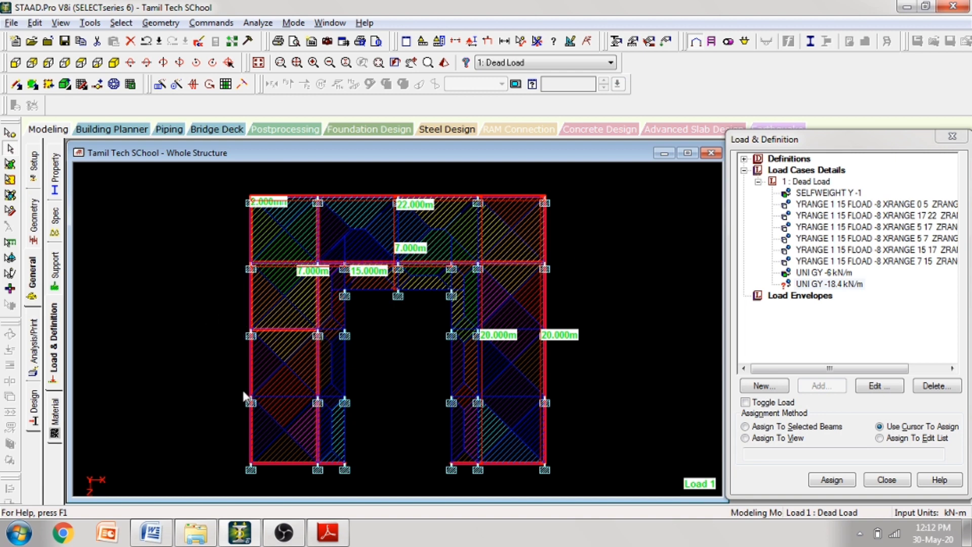
ctrl+drag(234, 388, 322, 400)
ctrl+drag(558, 389, 475, 410)
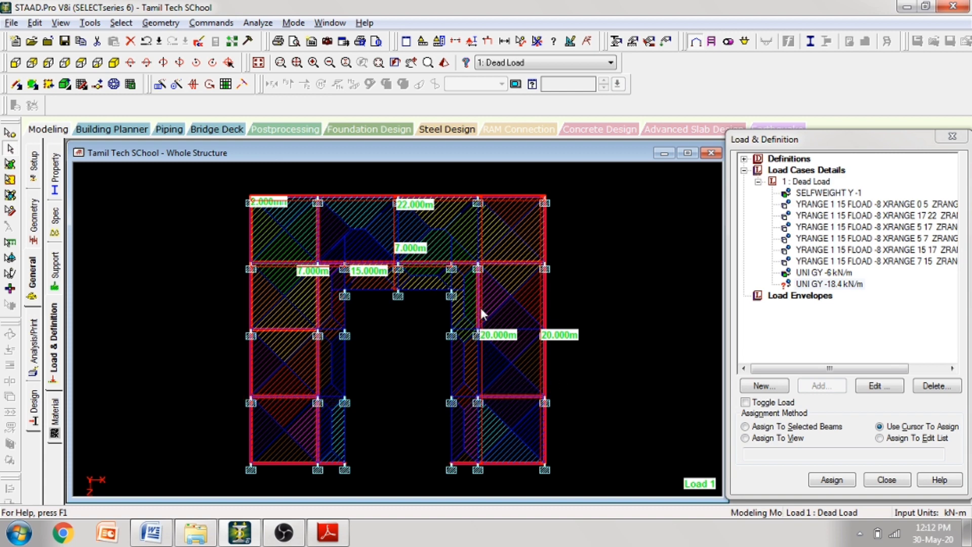
ctrl+drag(558, 322, 475, 335)
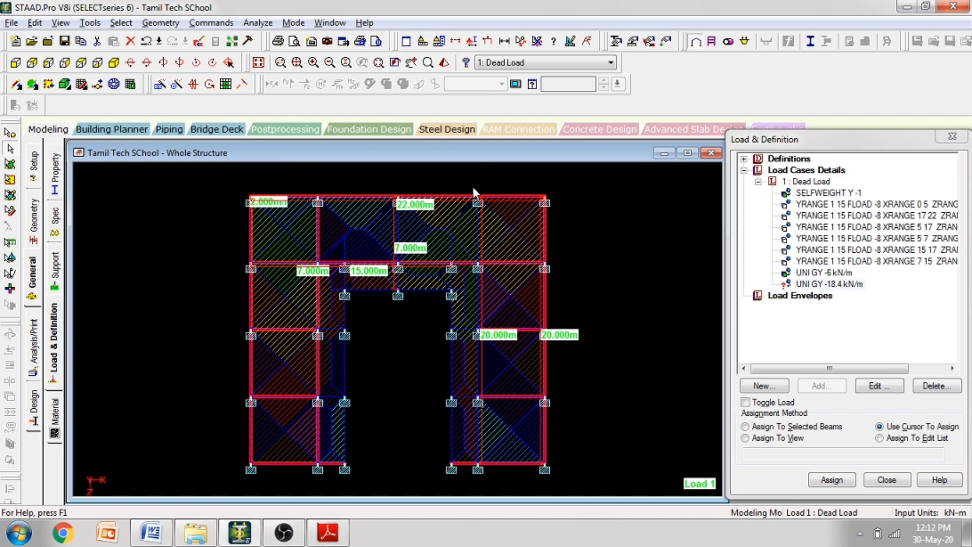
ctrl+click(478, 458)
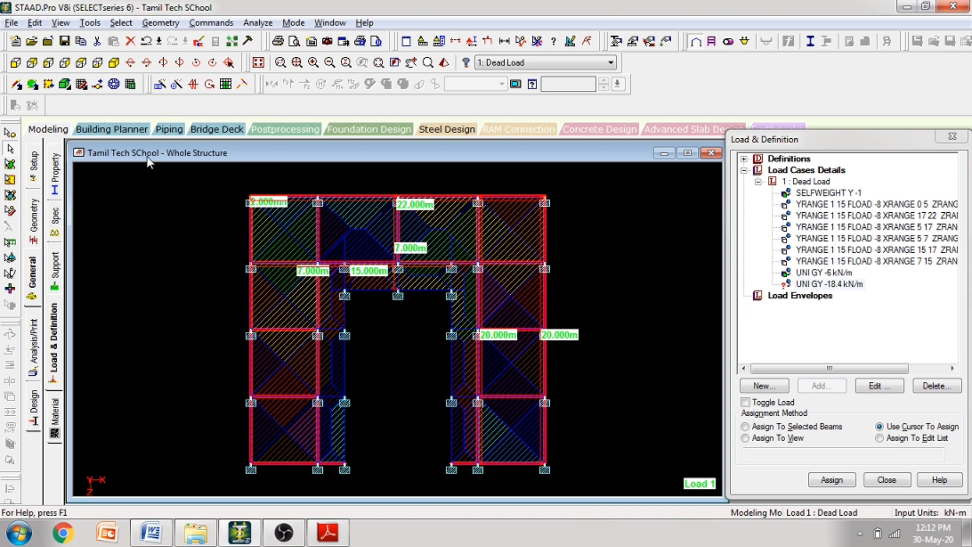
Assign the UNI GY -18.4 kN/m wall load to the selected beams
click(847, 283)
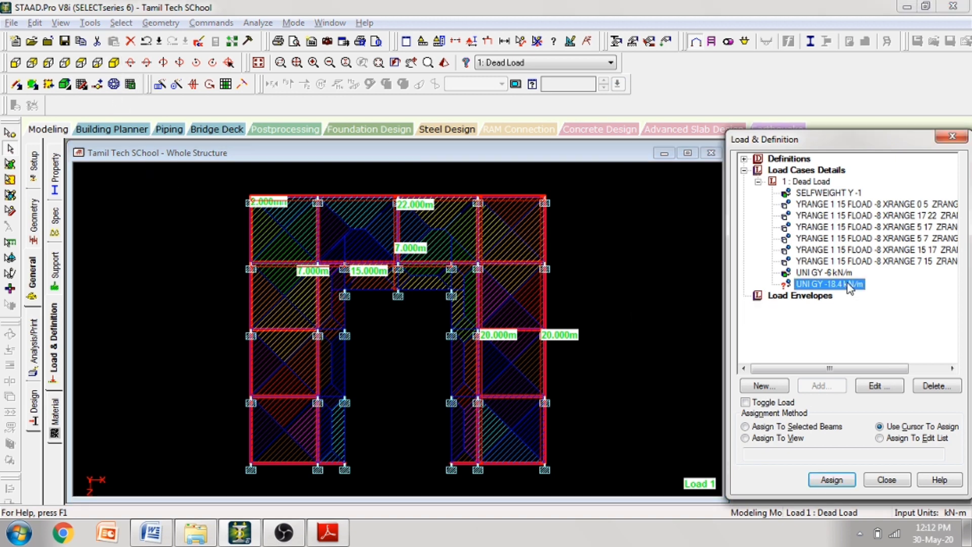
click(807, 429)
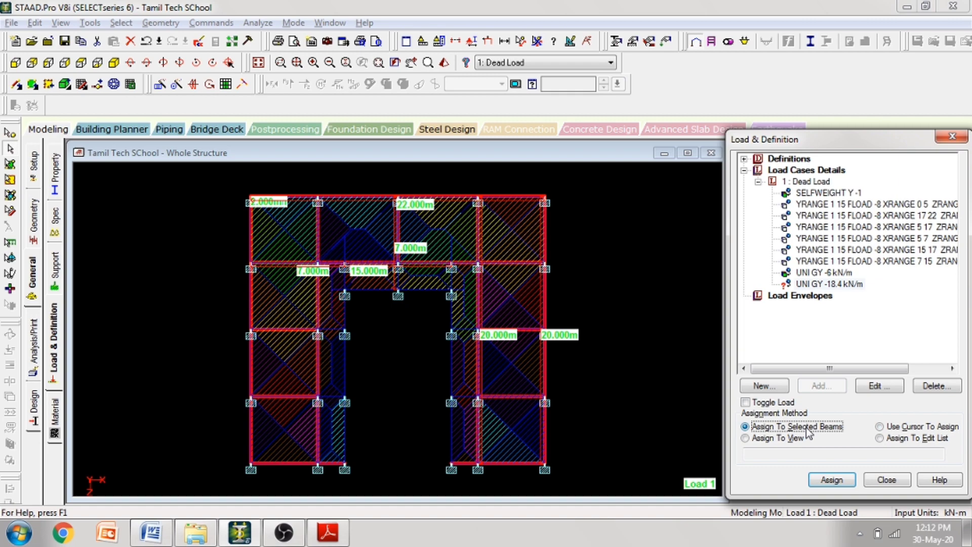
click(832, 481)
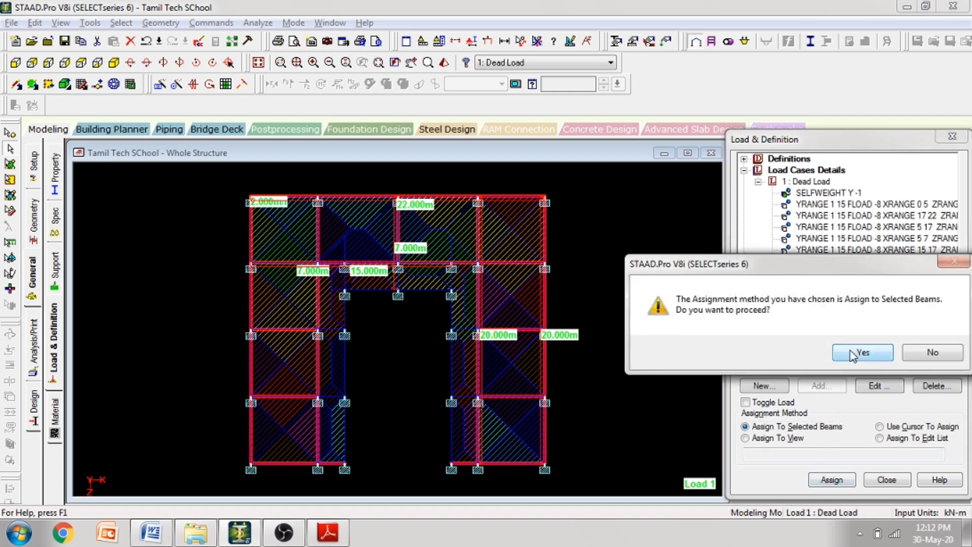
click(860, 351)
Show only the selected wall-loaded beams in isometric view and inspect the loads acting on them
click(114, 62)
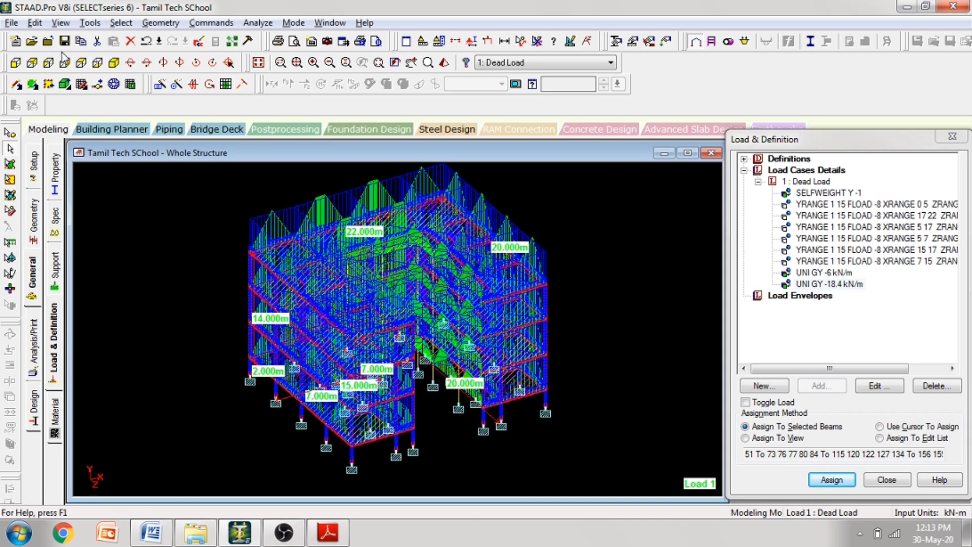
click(63, 24)
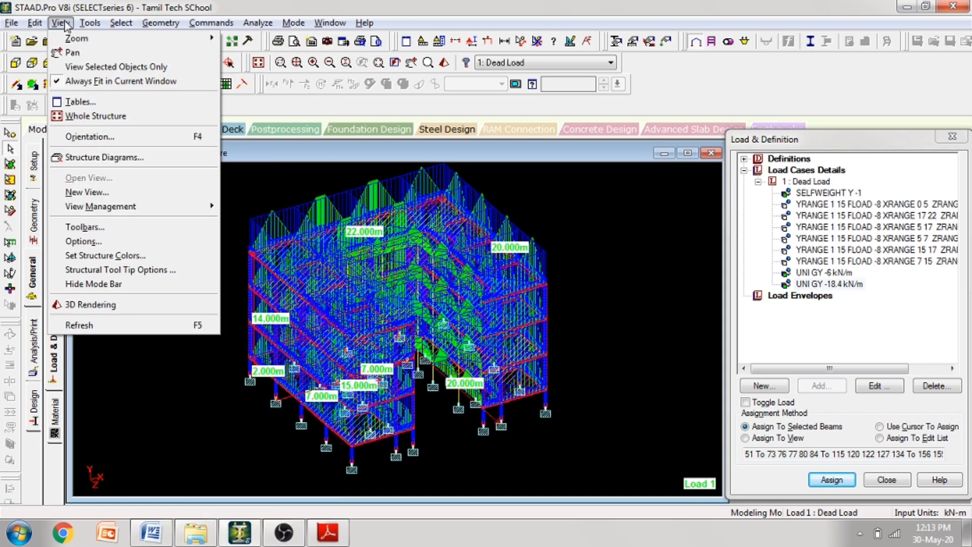
click(82, 66)
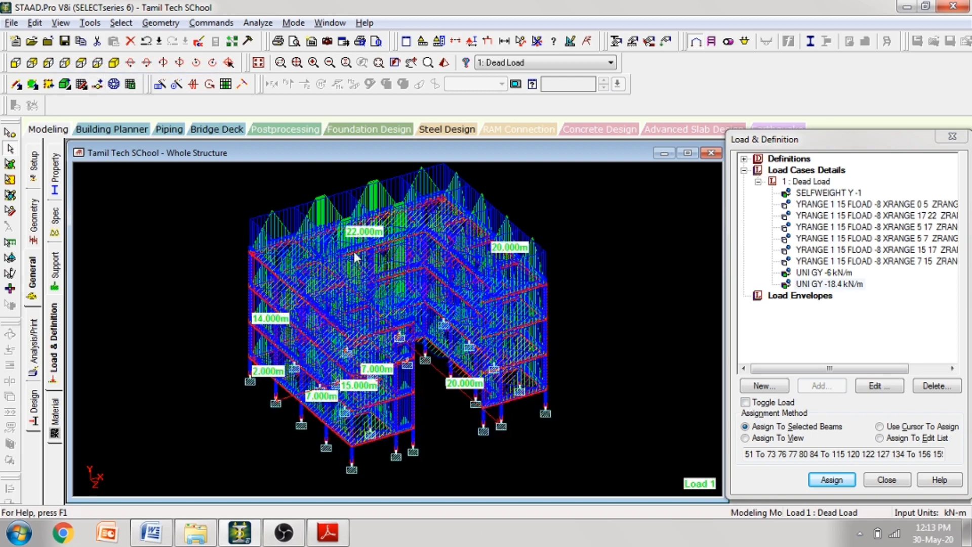
scroll(353, 268, up, 5)
scroll(388, 277, down, 5)
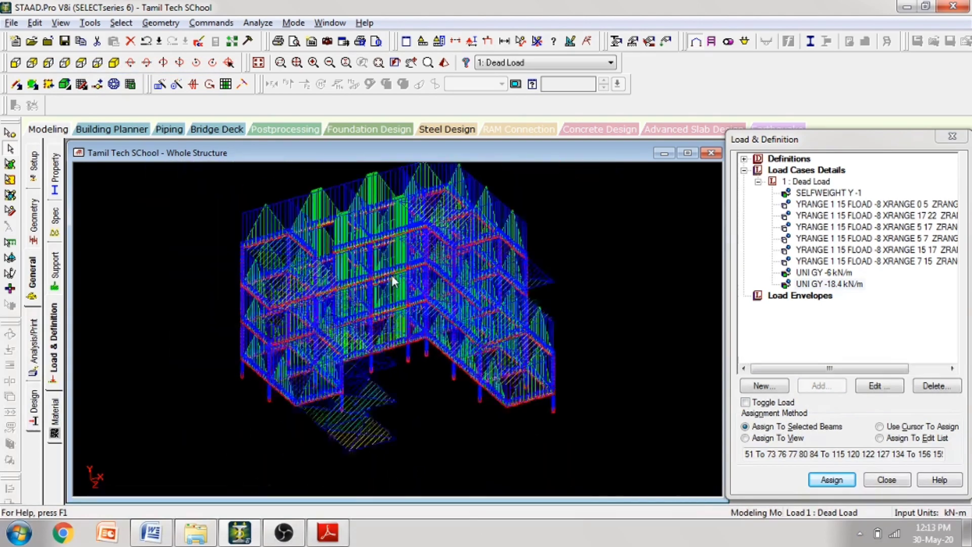
Review the dead load calculations and look up the school building's live load in the PDF, then return to STAAD.Pro
key(alt+Tab)
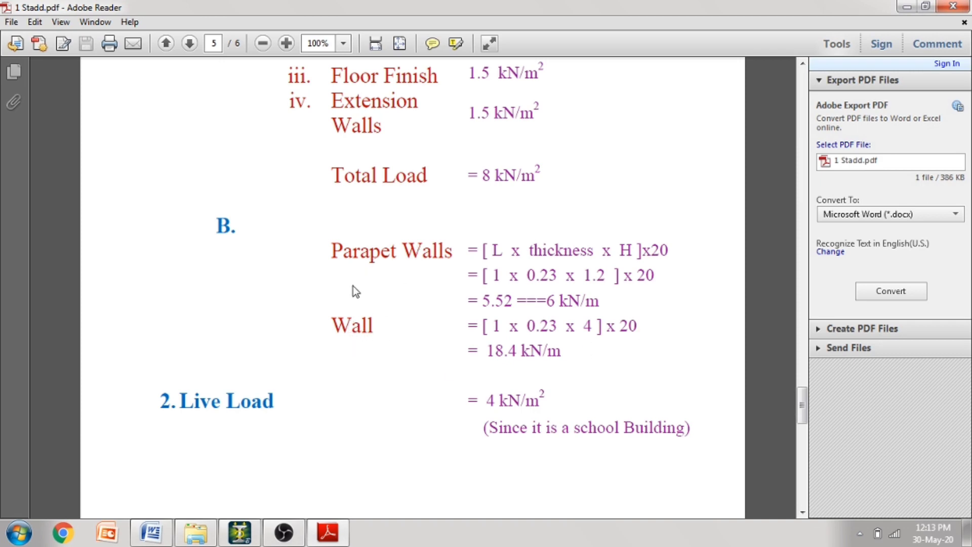
scroll(353, 285, up, 5)
scroll(333, 244, down, 4)
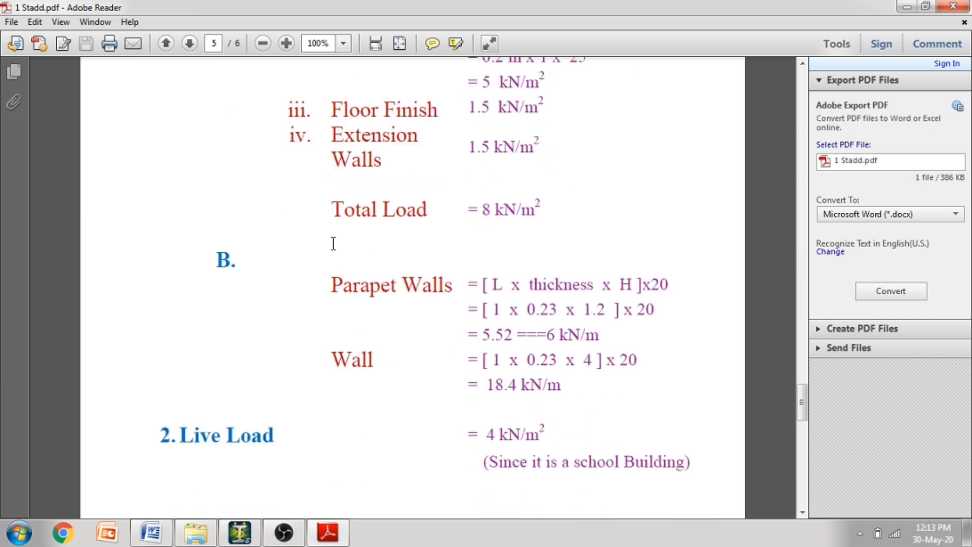
scroll(333, 244, down, 3)
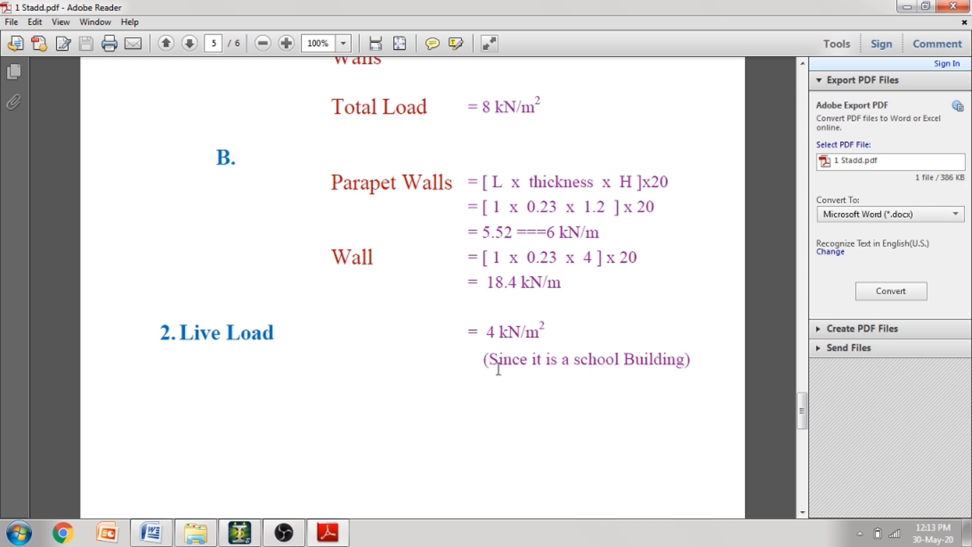
click(239, 537)
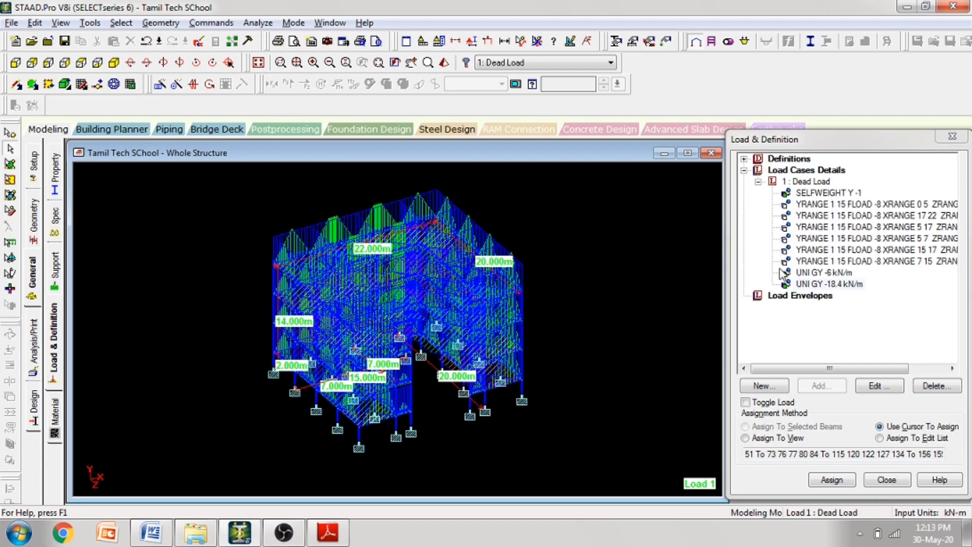
Create primary load case 2 with loading type Live and the title Live Load, accepting the auto save
click(808, 183)
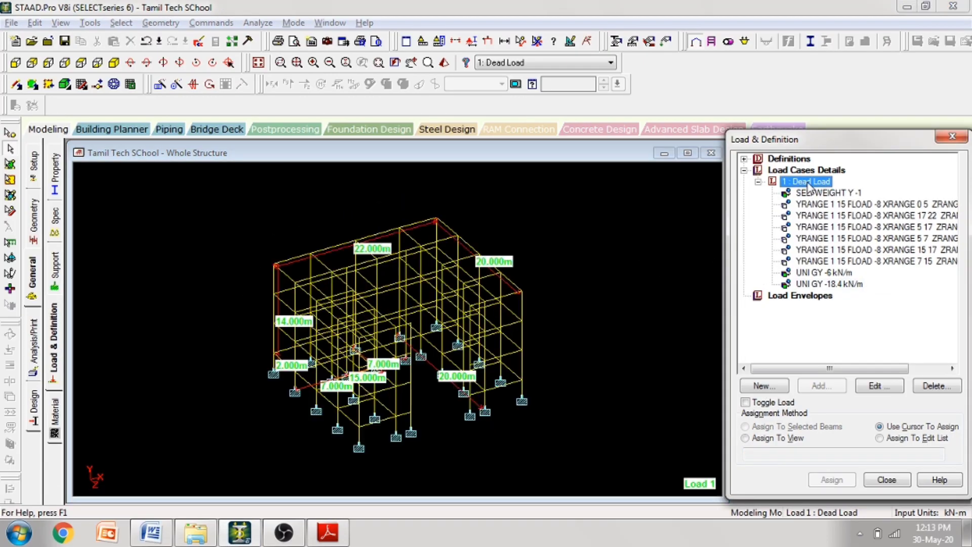
click(807, 171)
click(822, 386)
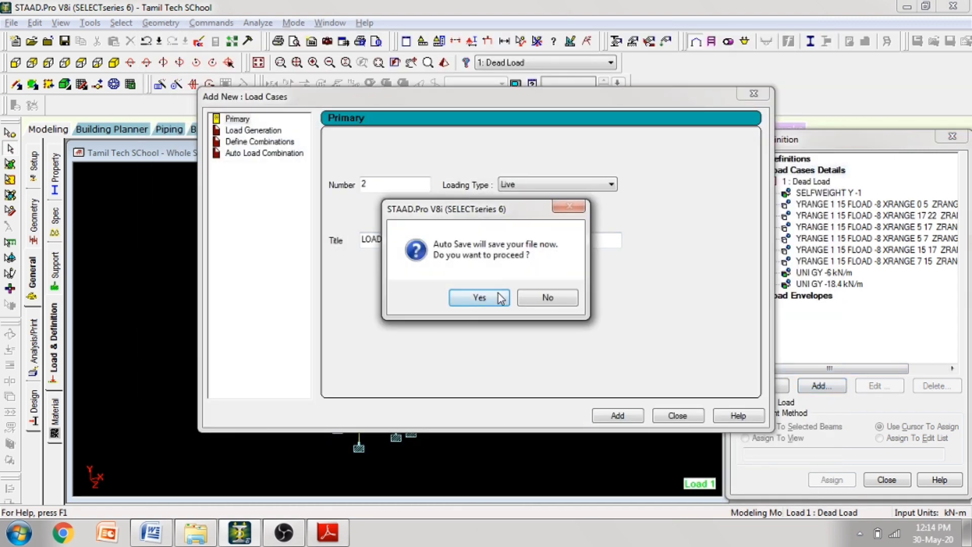
click(500, 297)
click(412, 290)
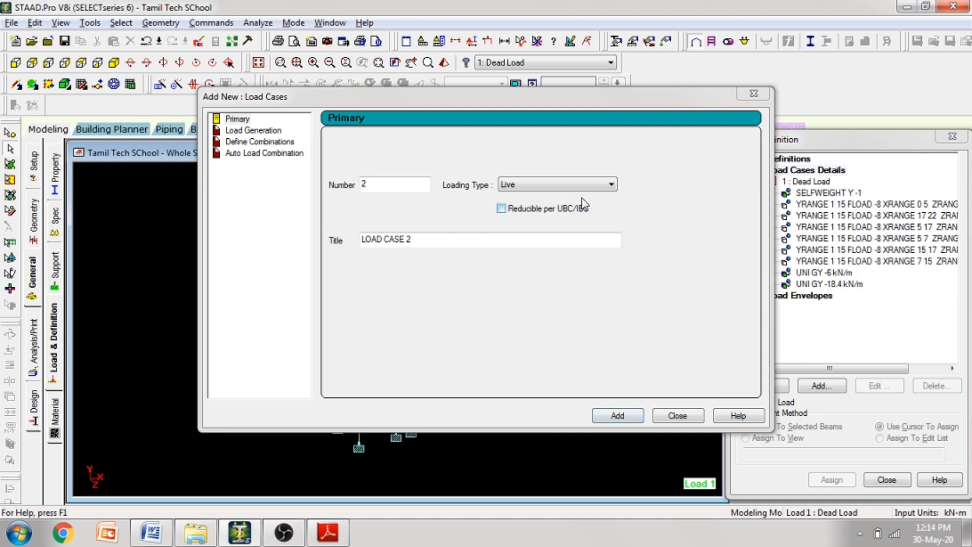
drag(511, 239, 362, 241)
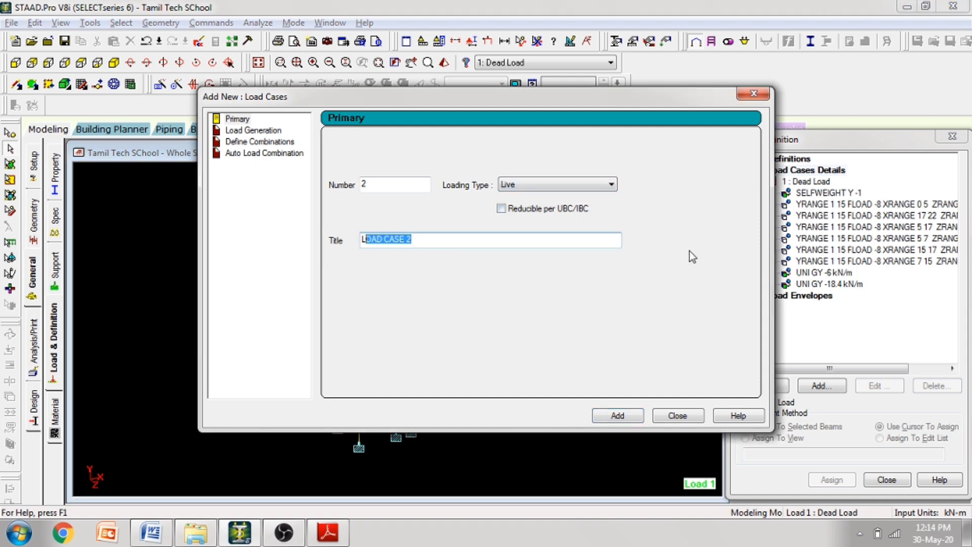
text(Live Load)
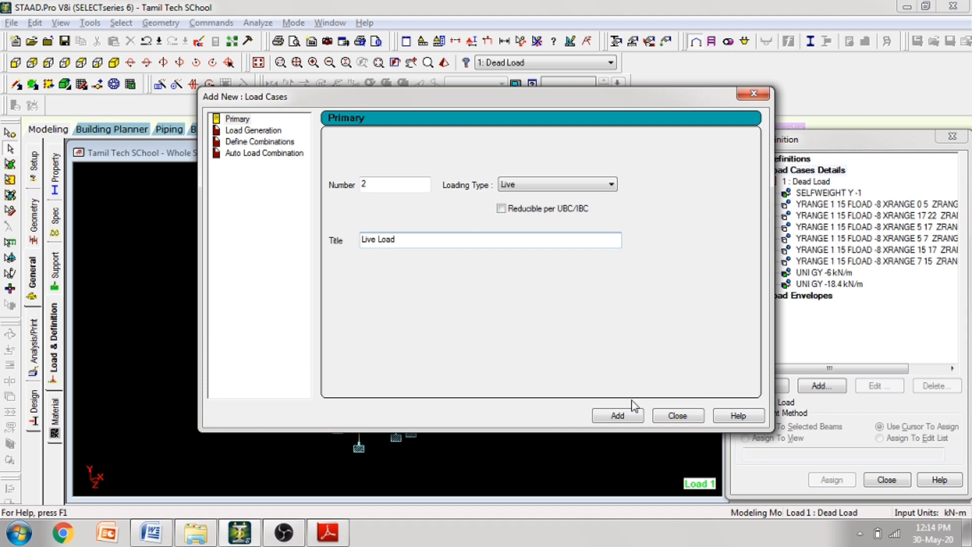
click(629, 415)
click(670, 416)
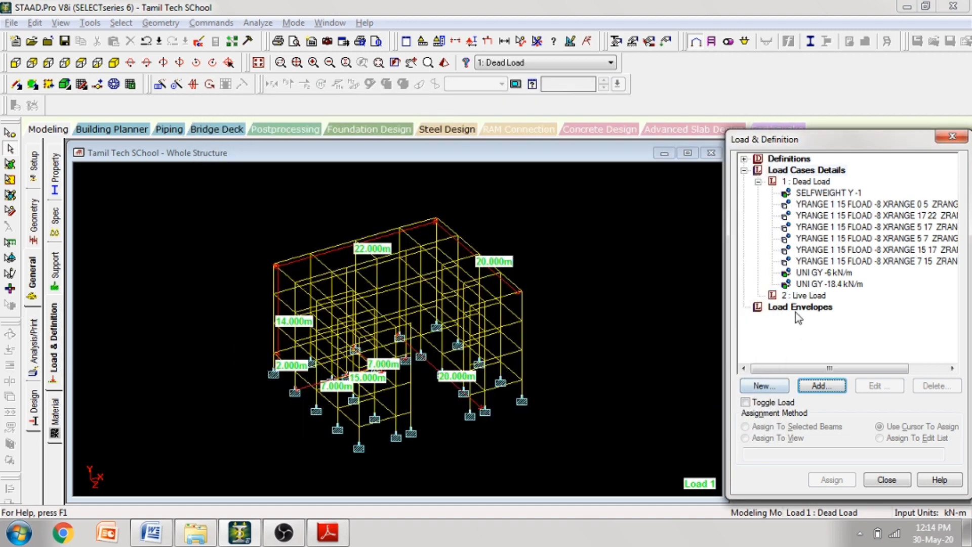
Start a floor load under the Live Load case with -4 kN/m2 pressure in Global Y and a Y range of 1 to 15 m
click(807, 295)
click(825, 387)
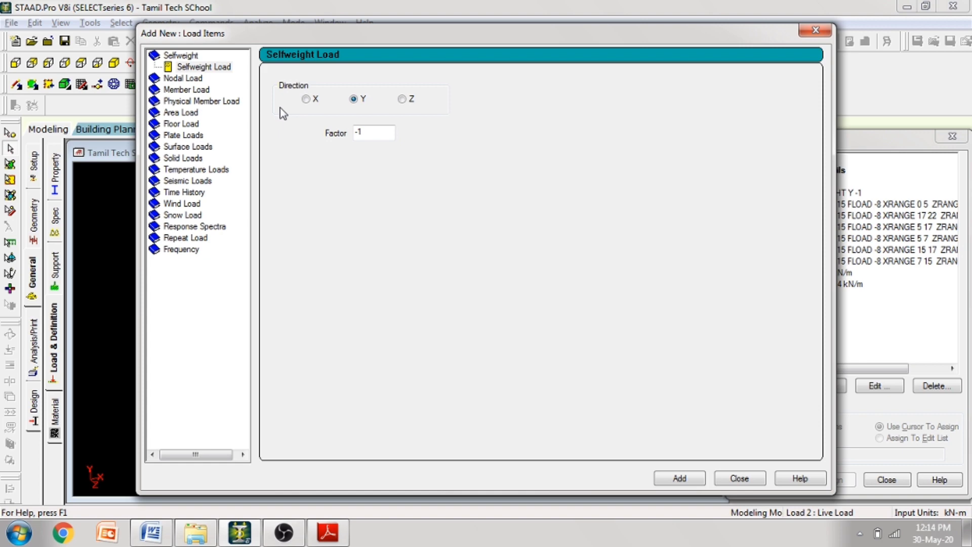
click(181, 123)
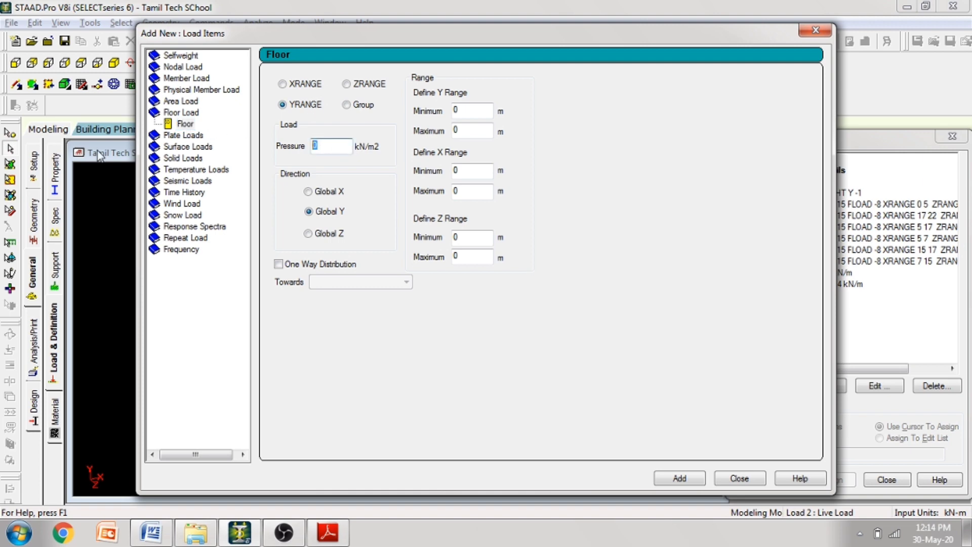
text(-4)
key(Tab)
text(1)
key(Tab)
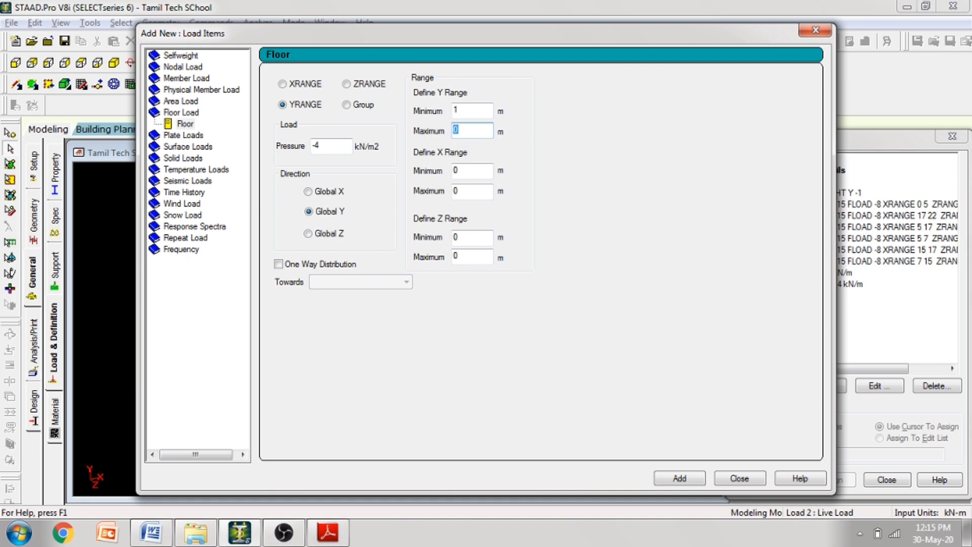
text(15)
With the model in plan view, add the floor load for X range 0 to 5 m and Z range 0 to 20 m
drag(508, 39, 390, 46)
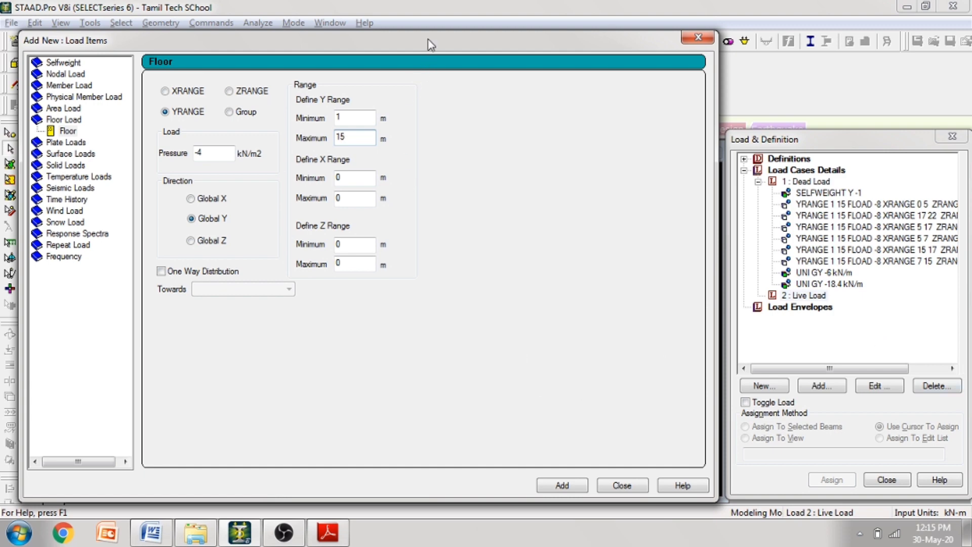
drag(429, 40, 557, 47)
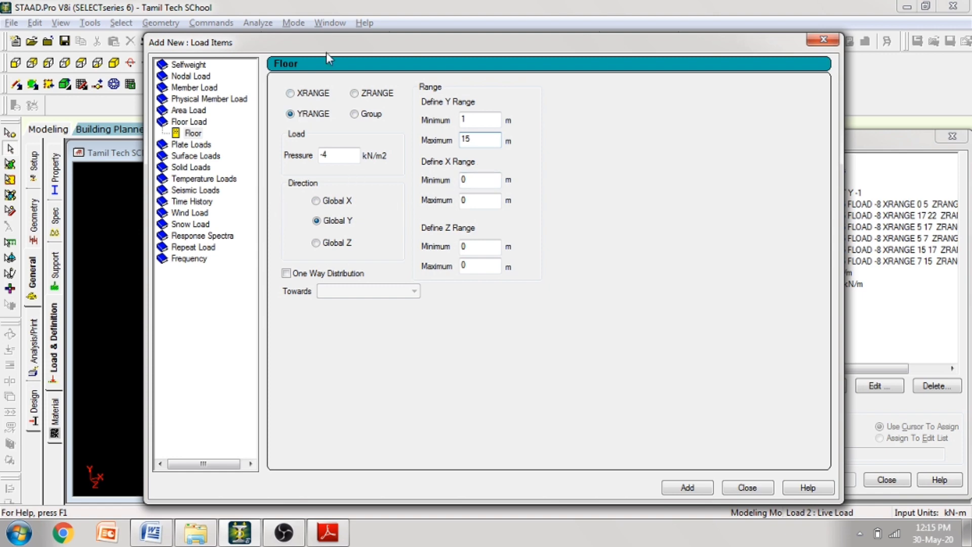
drag(338, 50, 437, 49)
double_click(567, 178)
drag(527, 46, 590, 55)
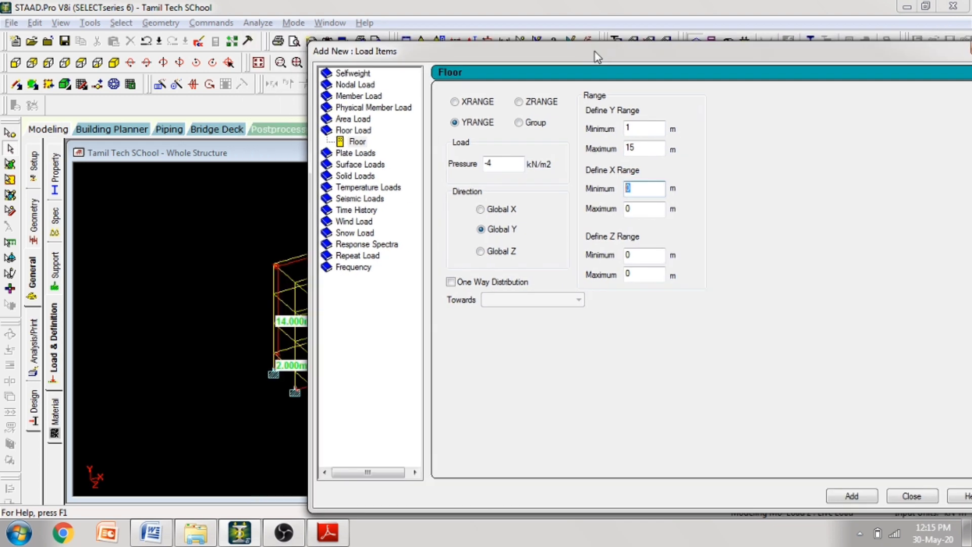
middle_drag(252, 191, 158, 229)
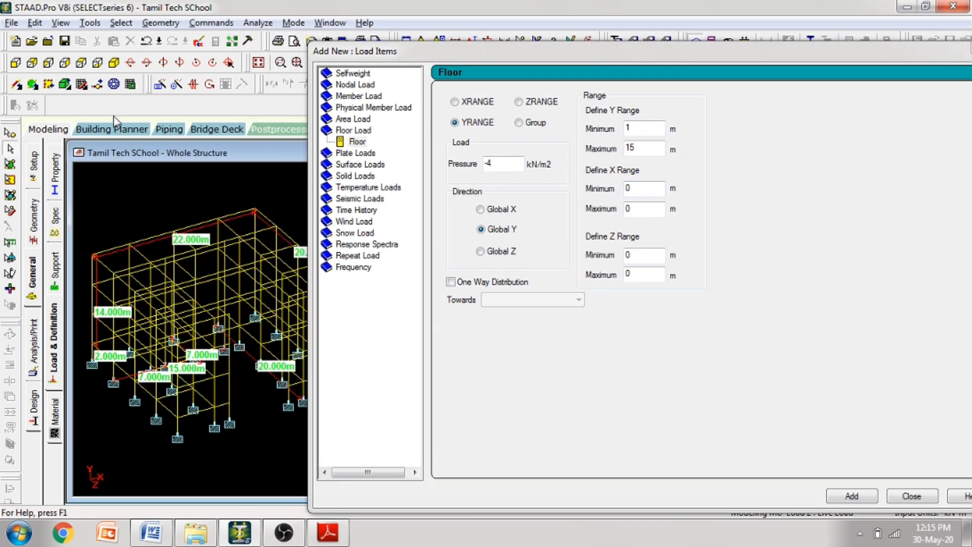
click(81, 62)
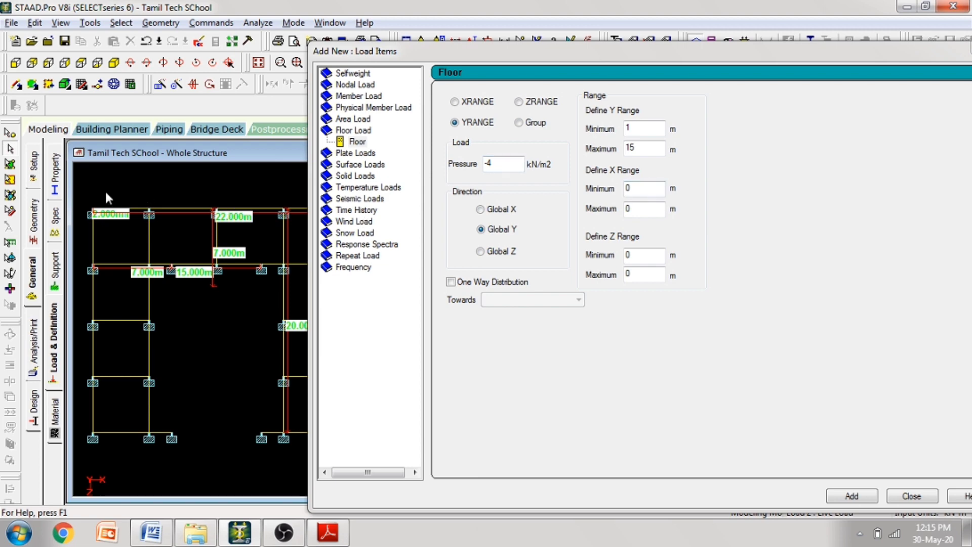
drag(86, 193, 175, 458)
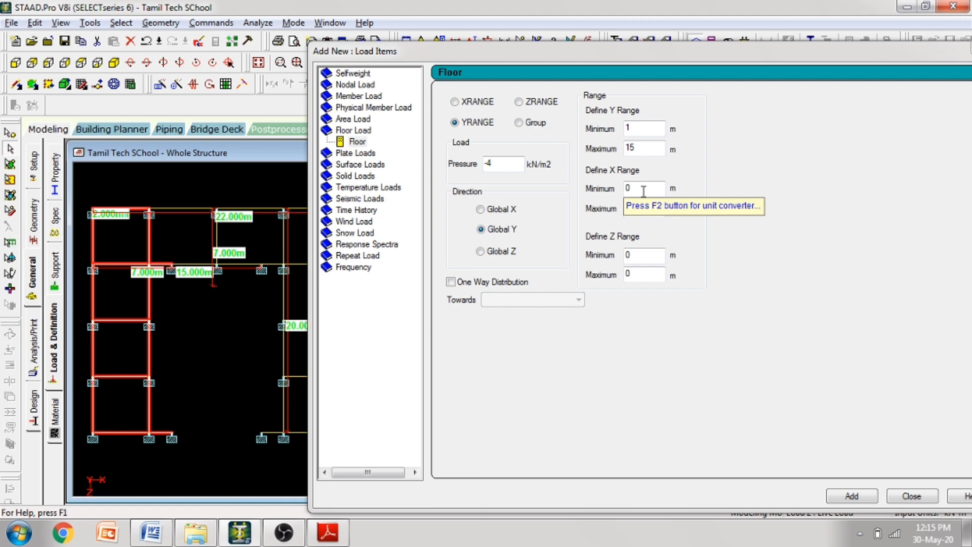
click(642, 207)
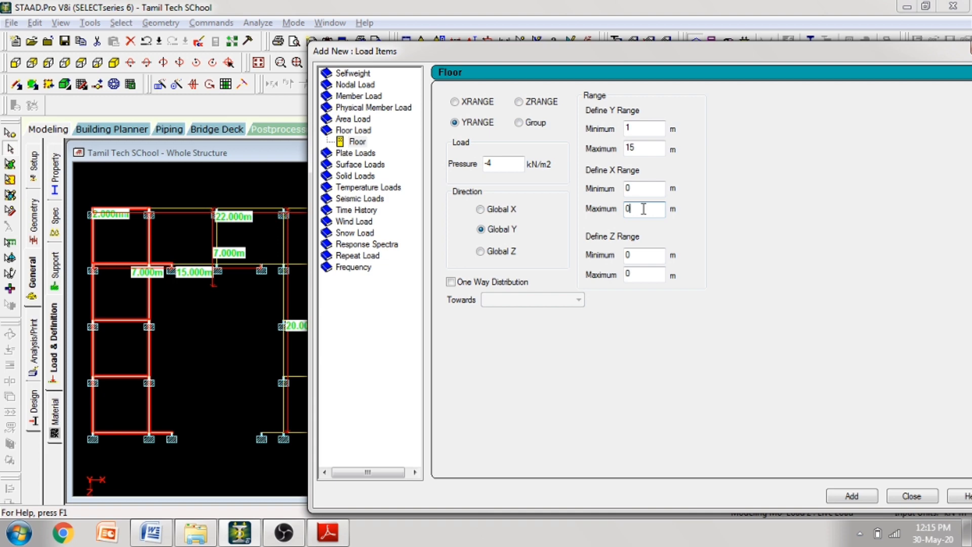
key(BackSpace)
text(5)
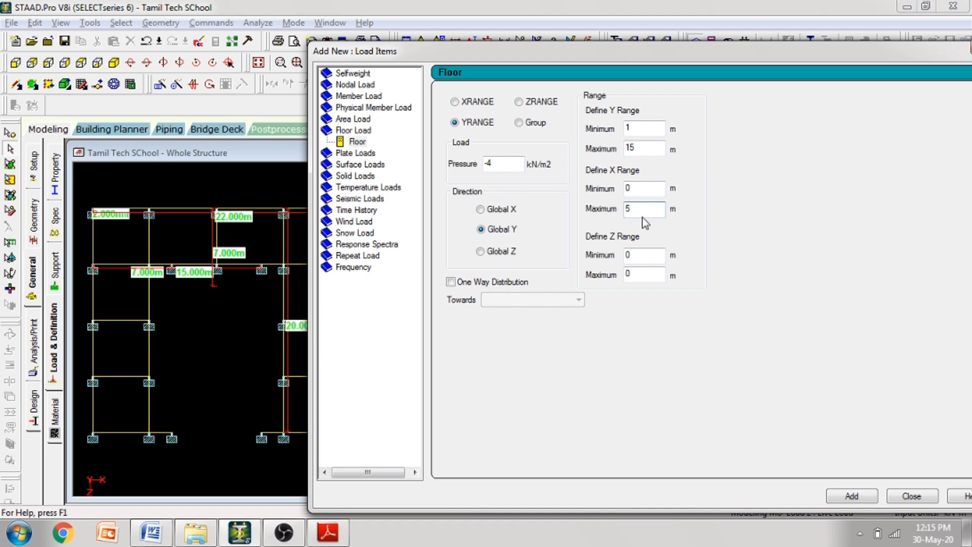
click(646, 260)
double_click(643, 274)
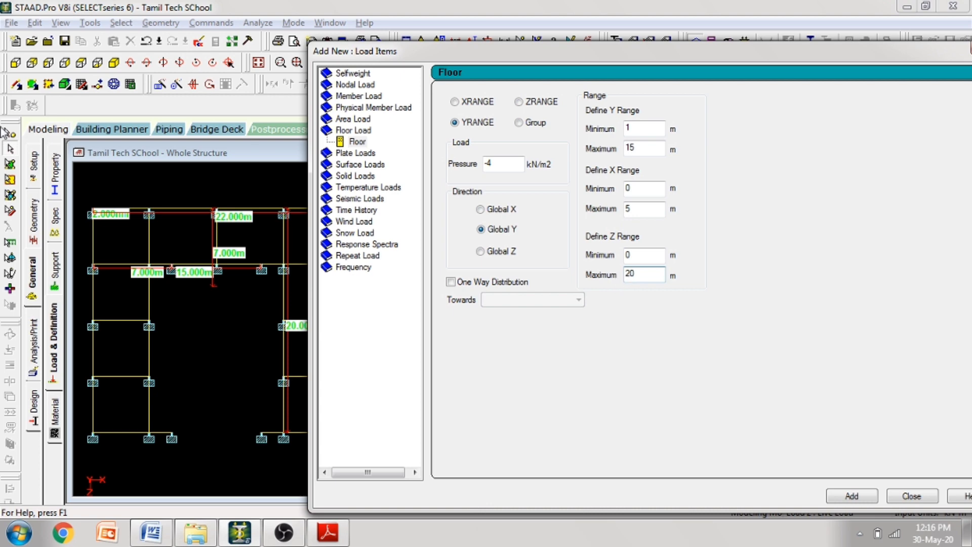
click(871, 494)
Add the -4 kN/m2 floor load for X range 17 to 22 m, keeping Z range 0 to 20 m
drag(405, 53, 471, 55)
drag(269, 191, 335, 524)
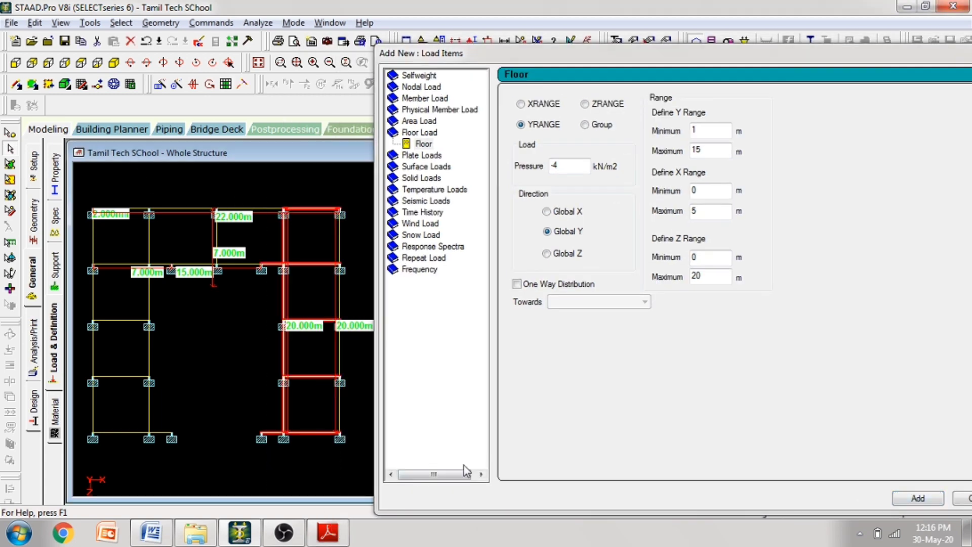
double_click(708, 191)
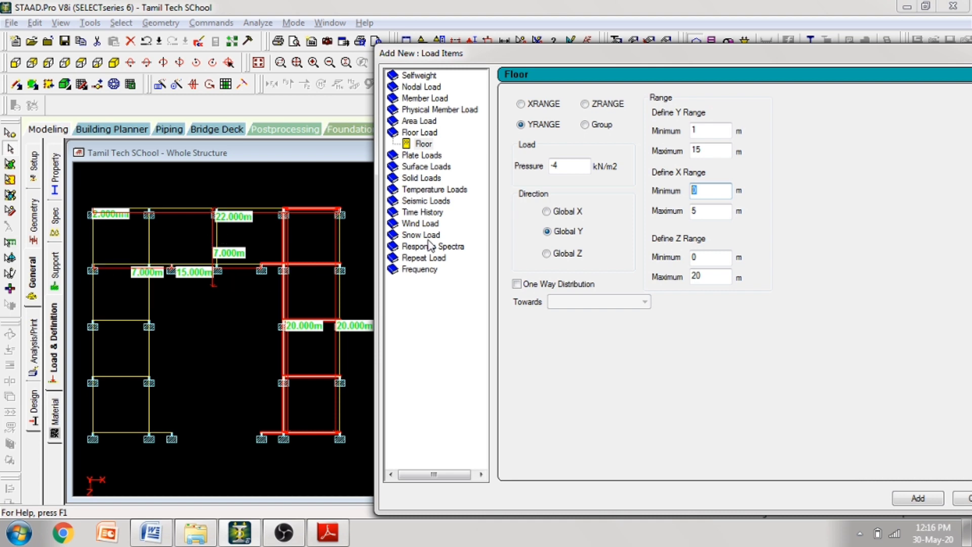
text(17)
key(Tab)
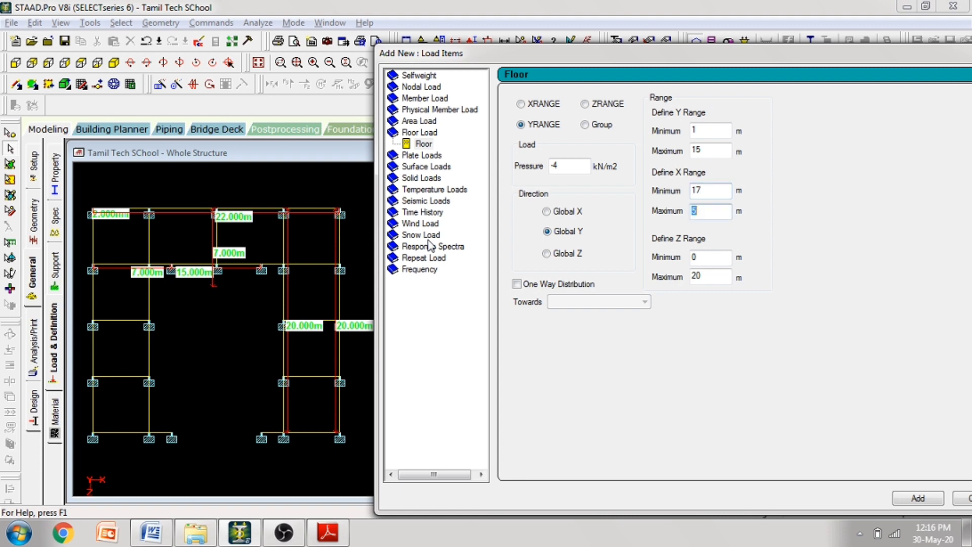
click(906, 499)
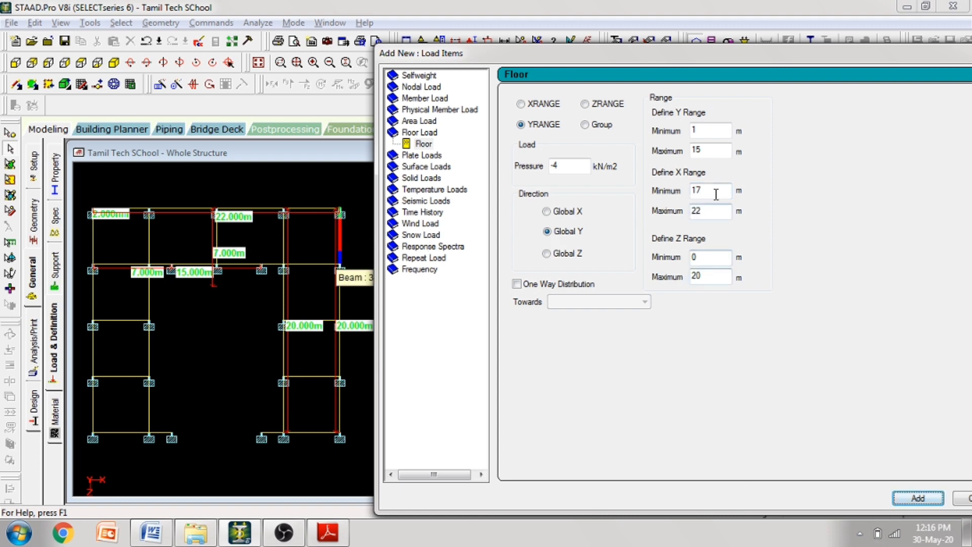
Add the -4 kN/m2 floor load for X range 5 to 17 m and Z range 0 to 5 m
drag(709, 191, 646, 196)
text(5)
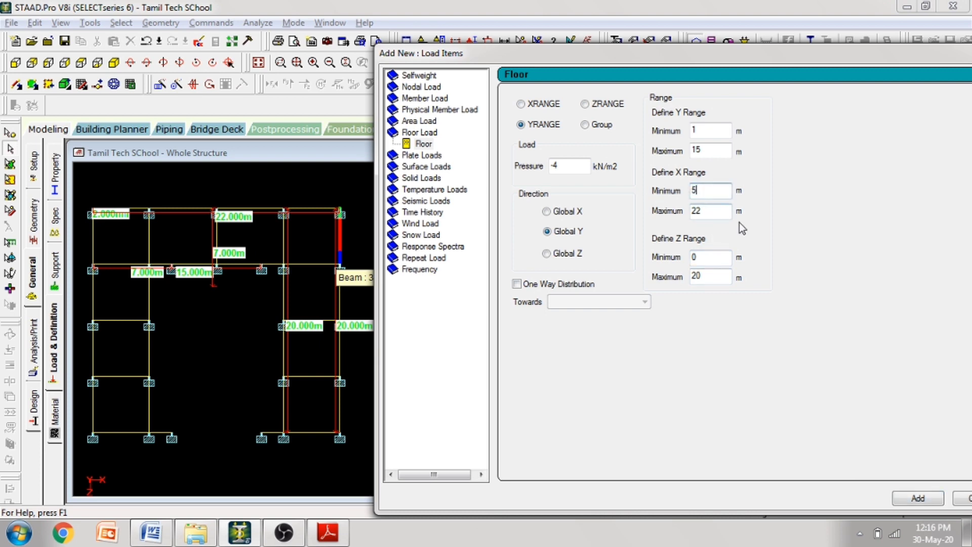
drag(721, 211, 658, 219)
text(17)
key(Tab)
key(Tab)
click(908, 499)
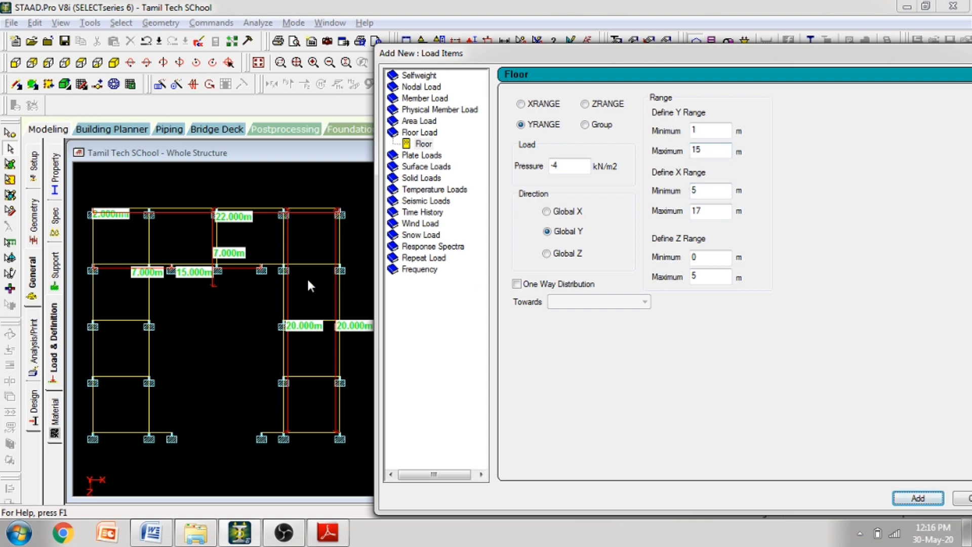
Add the -4 kN/m2 floor load for X range 5 to 7 m and Z range 5 to 20 m
drag(726, 191, 690, 190)
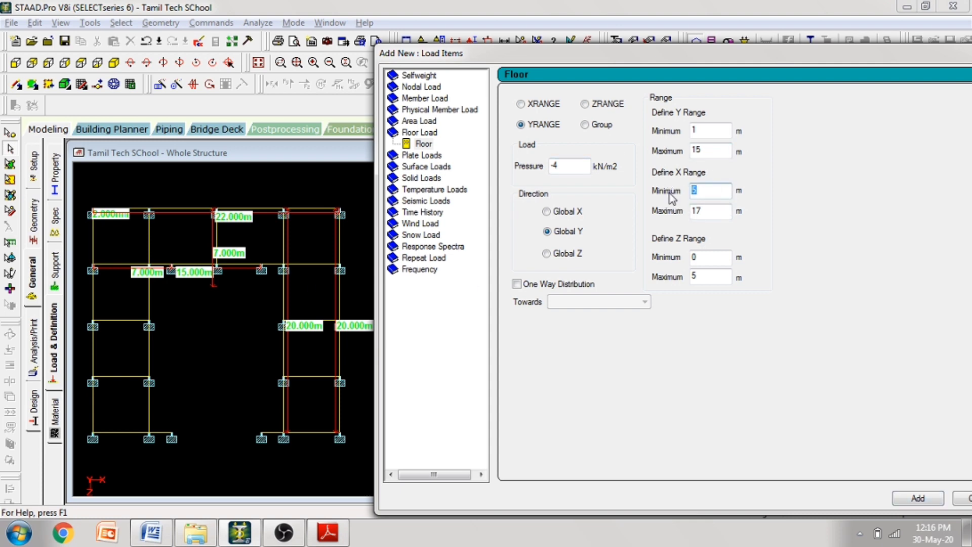
click(168, 321)
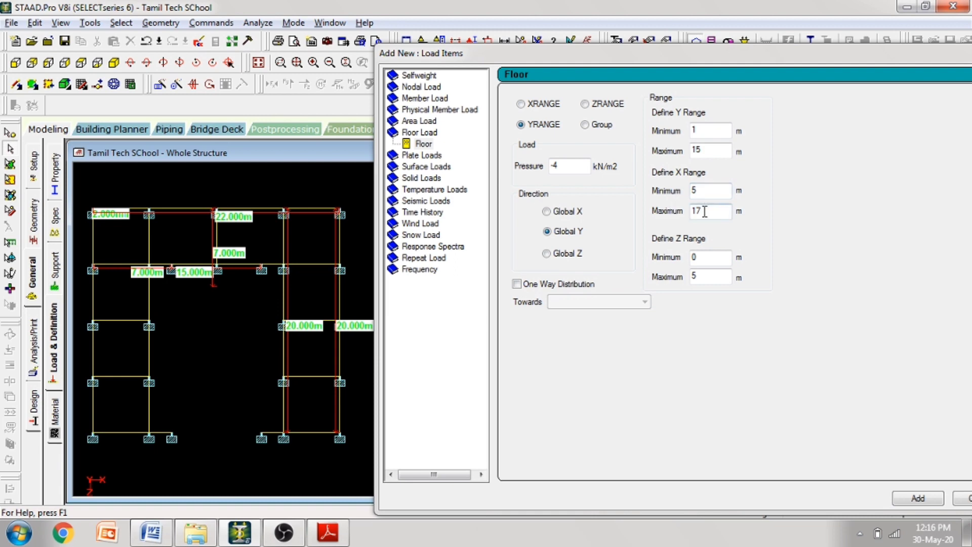
drag(704, 211, 671, 211)
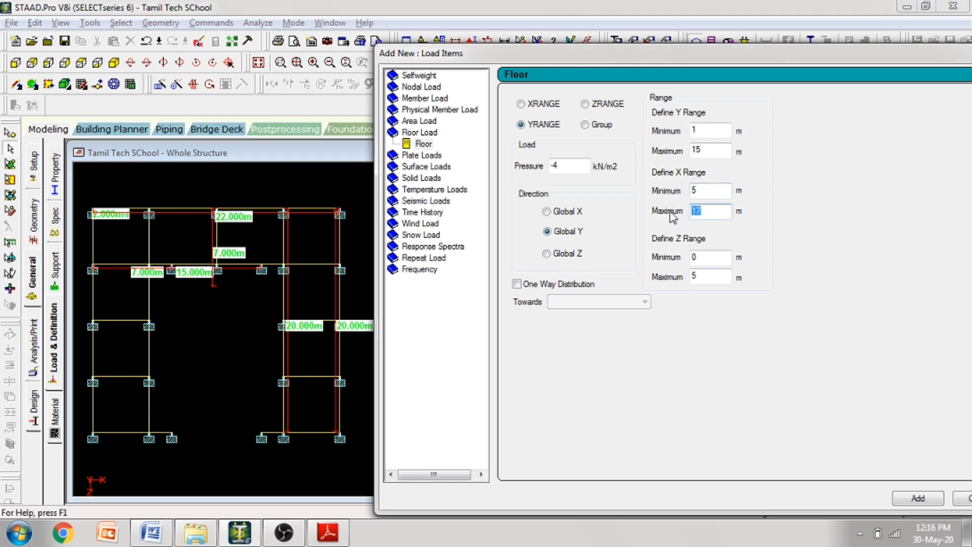
text(7)
double_click(707, 257)
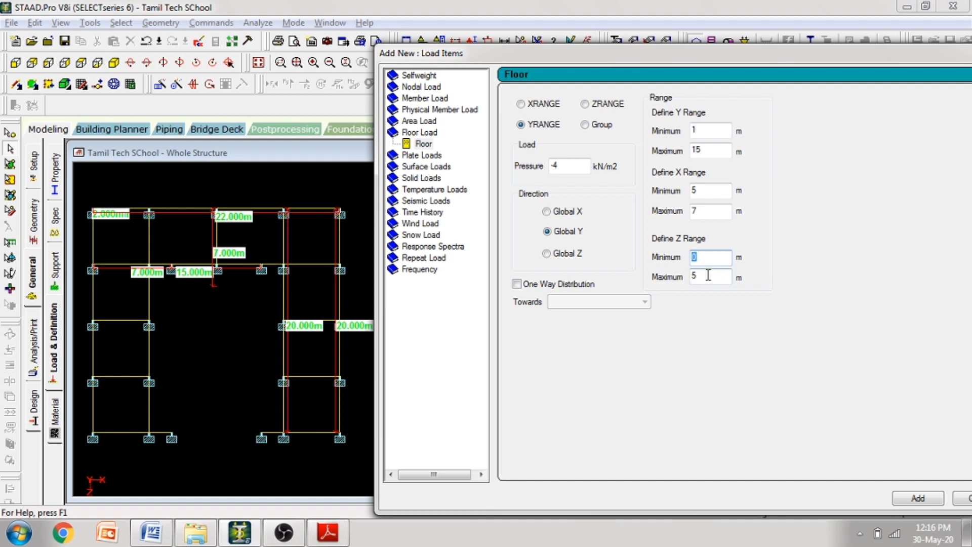
drag(707, 275, 686, 280)
text(20)
click(904, 498)
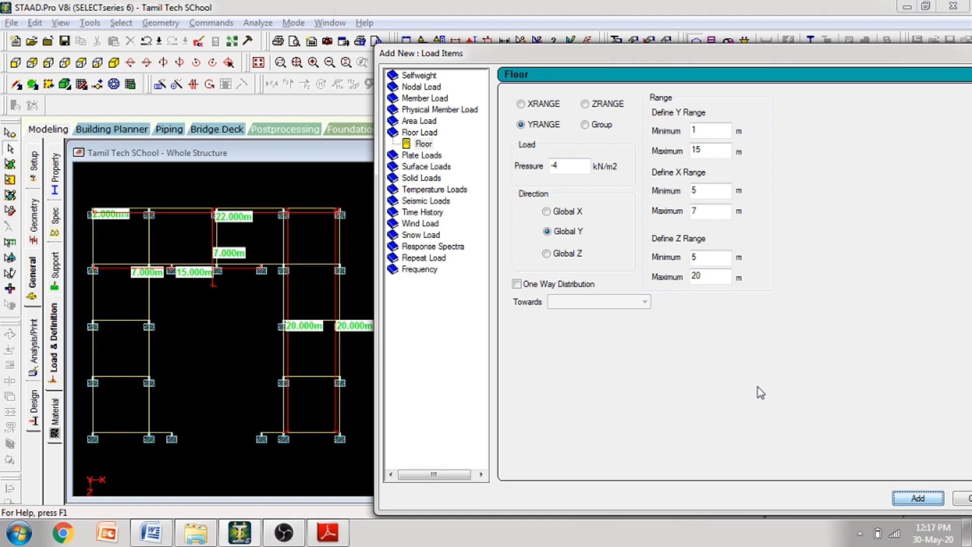
Accept the auto save, then add the -4 kN/m2 floor load for X range 15 to 17 m and Z range 5 to 20 m
double_click(711, 191)
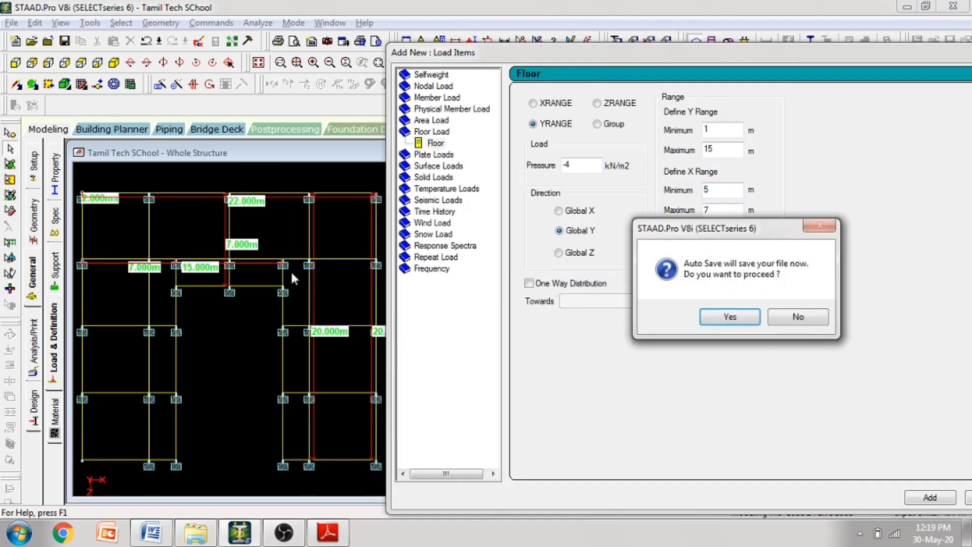
click(730, 316)
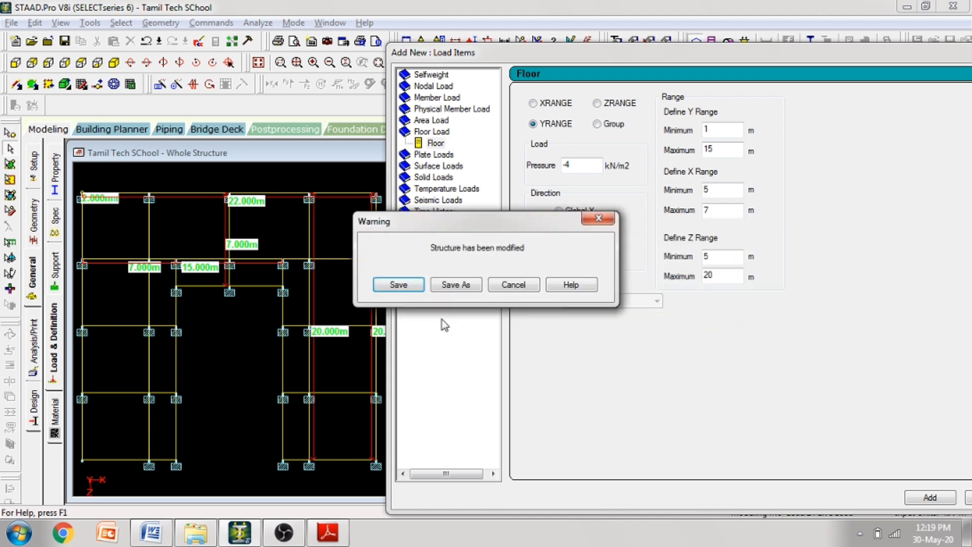
click(414, 289)
click(711, 189)
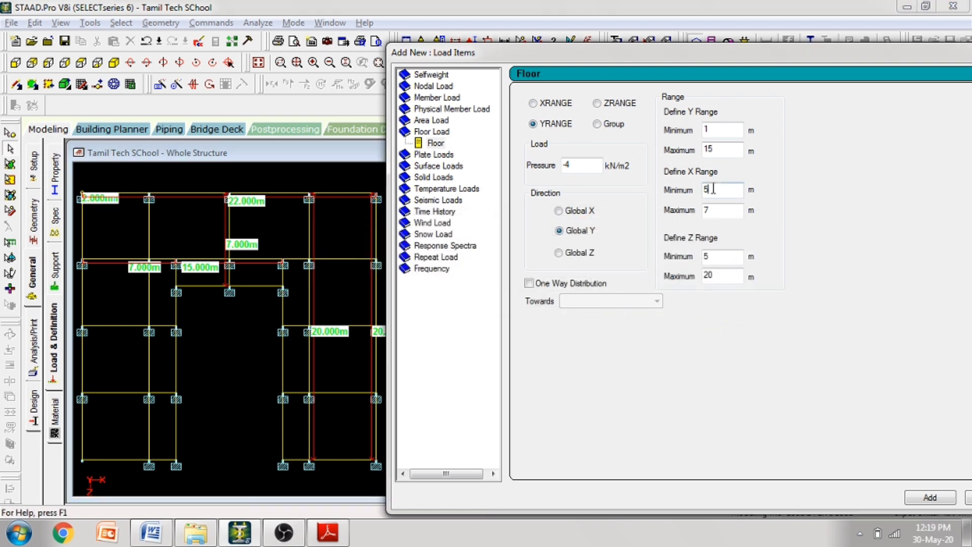
text(15)
key(Tab)
click(931, 497)
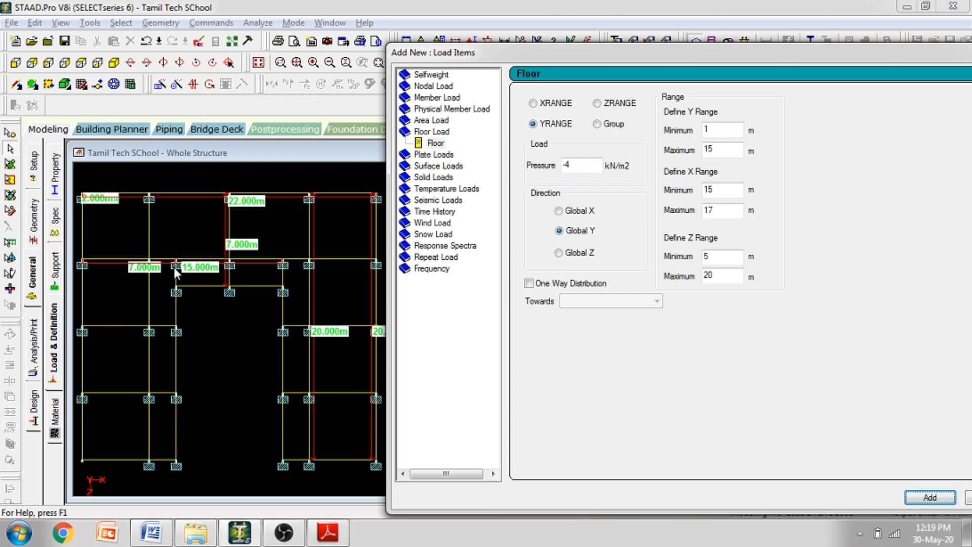
Add the -4 kN/m2 floor load for X range 7 to 15 m and Z range 5 to 7 m, then finish adding load items
double_click(711, 187)
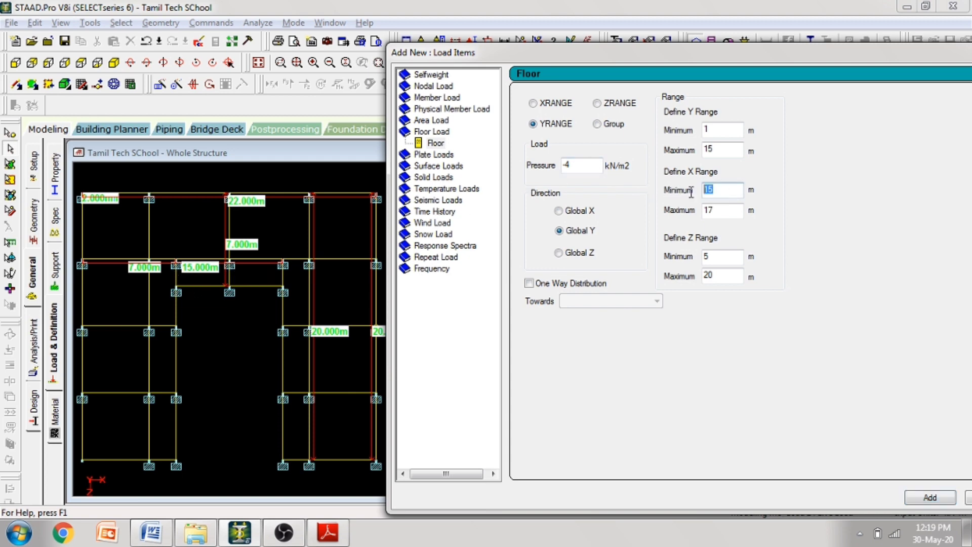
key(Tab)
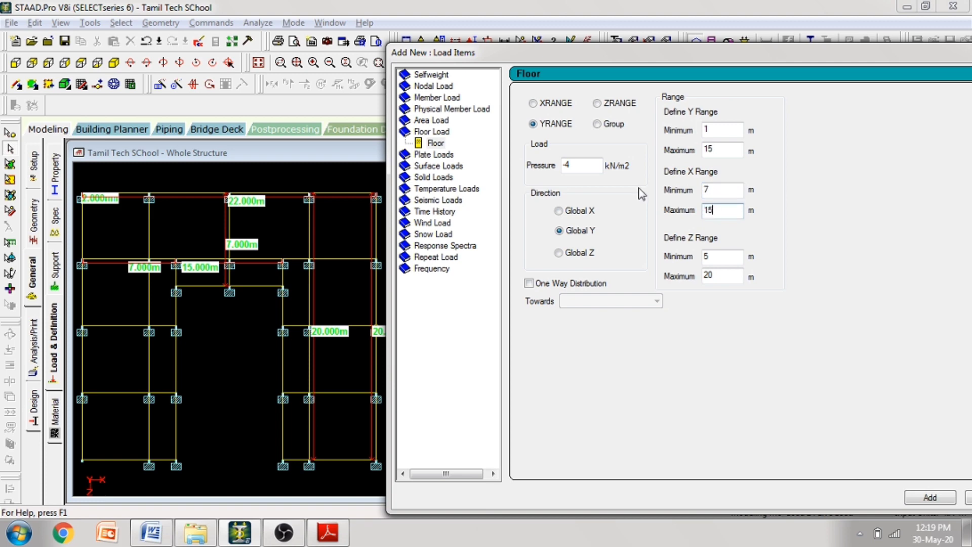
click(719, 256)
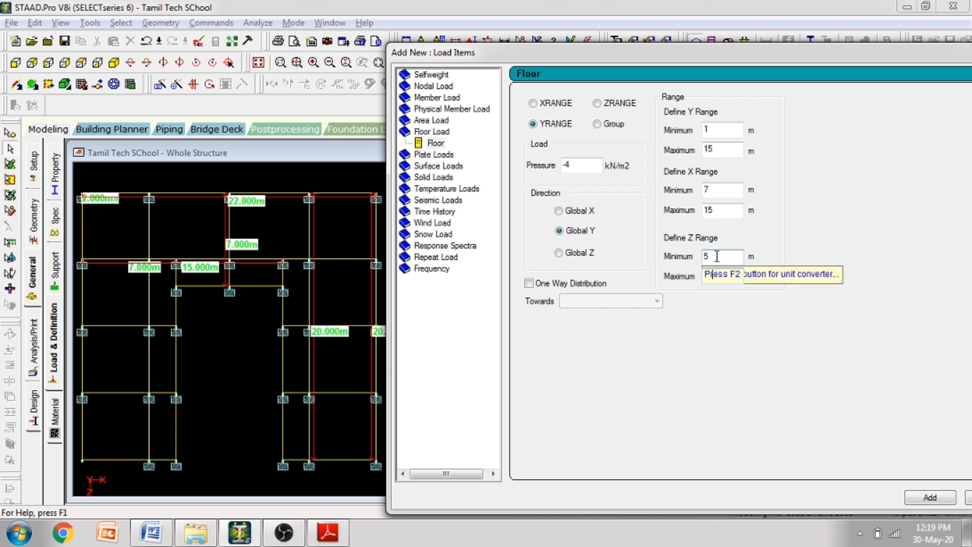
text(7)
click(941, 499)
drag(838, 54, 676, 61)
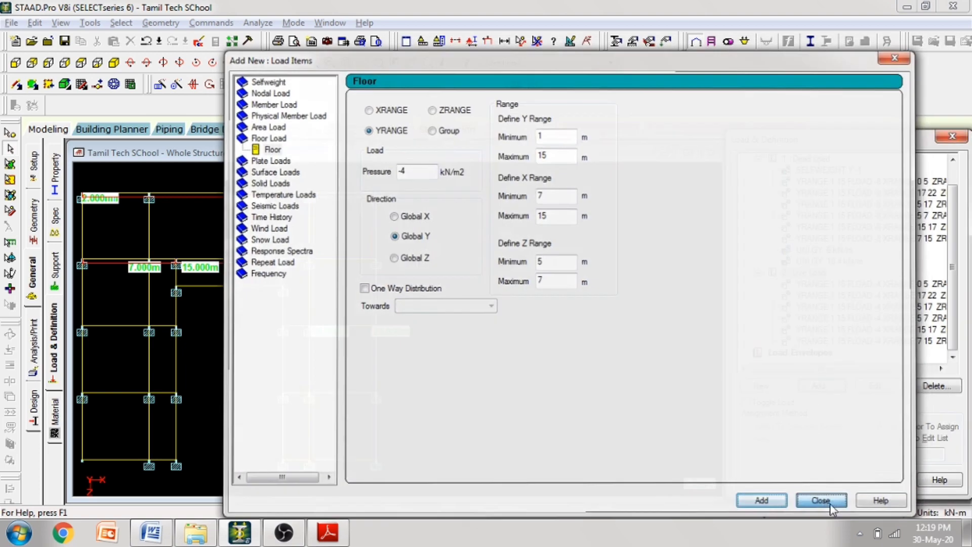
click(829, 504)
Review the live load floor items one by one on the isometric model, then check the live load section of 1 Stadd.pdf in Adobe Reader
click(860, 283)
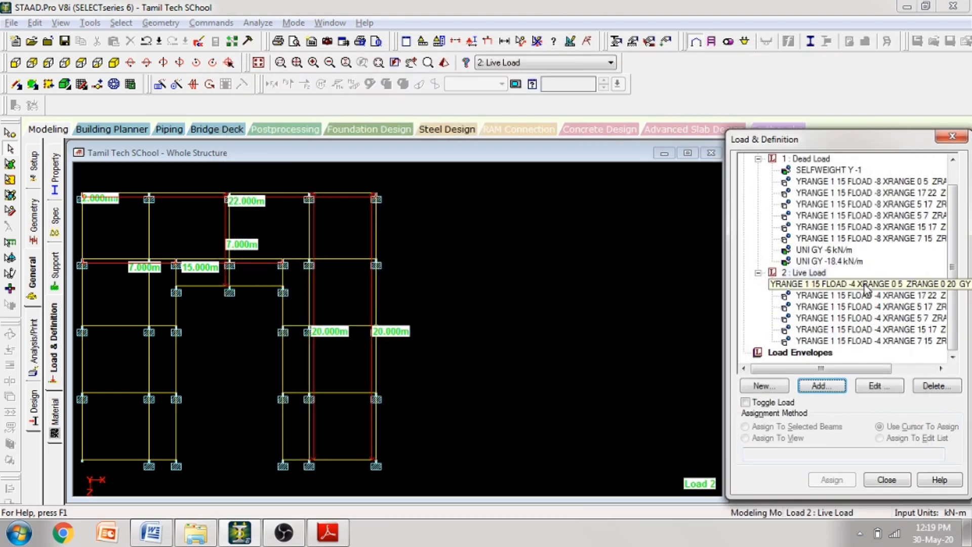
click(113, 62)
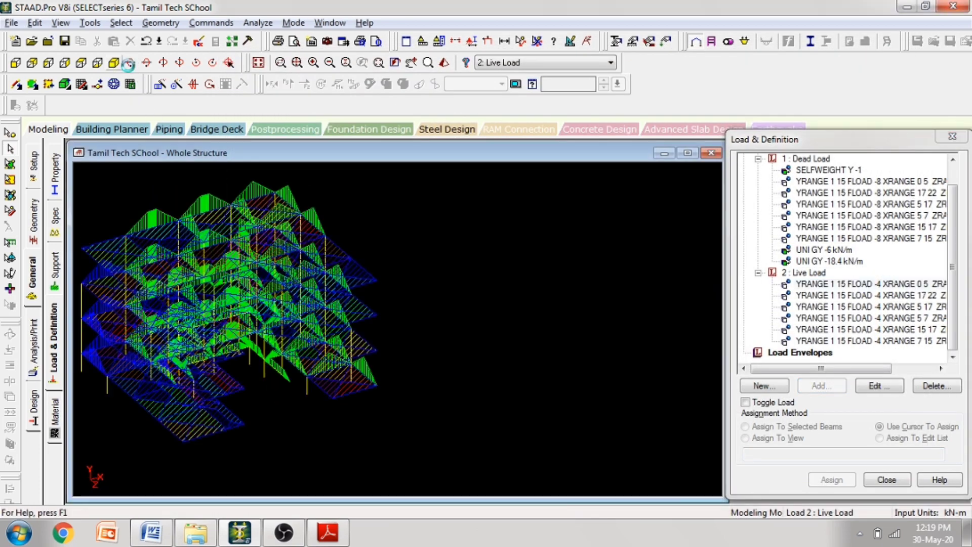
click(828, 297)
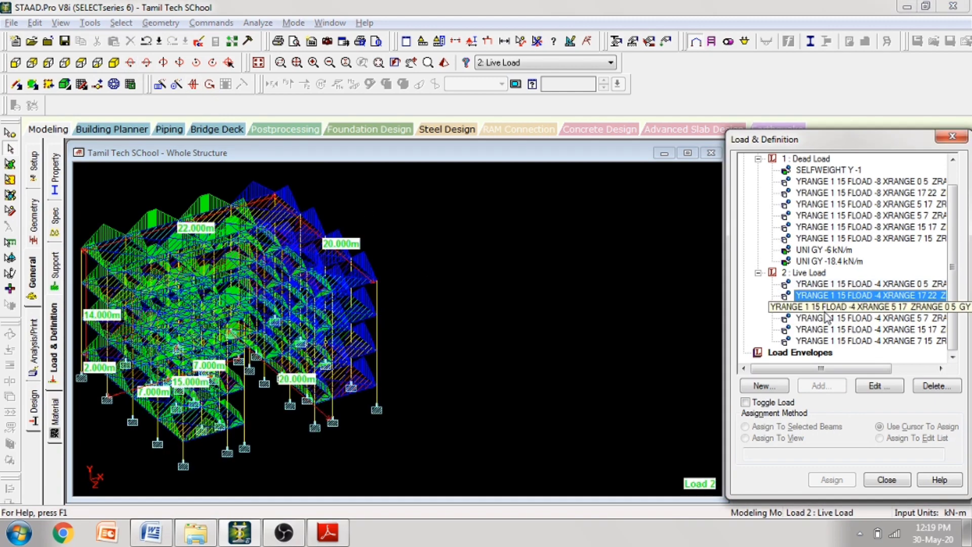
click(833, 309)
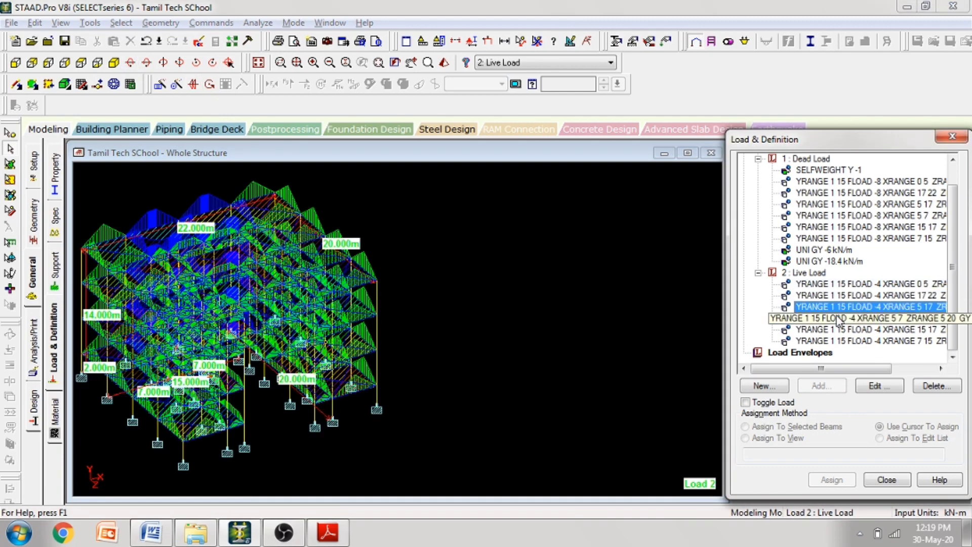
click(838, 319)
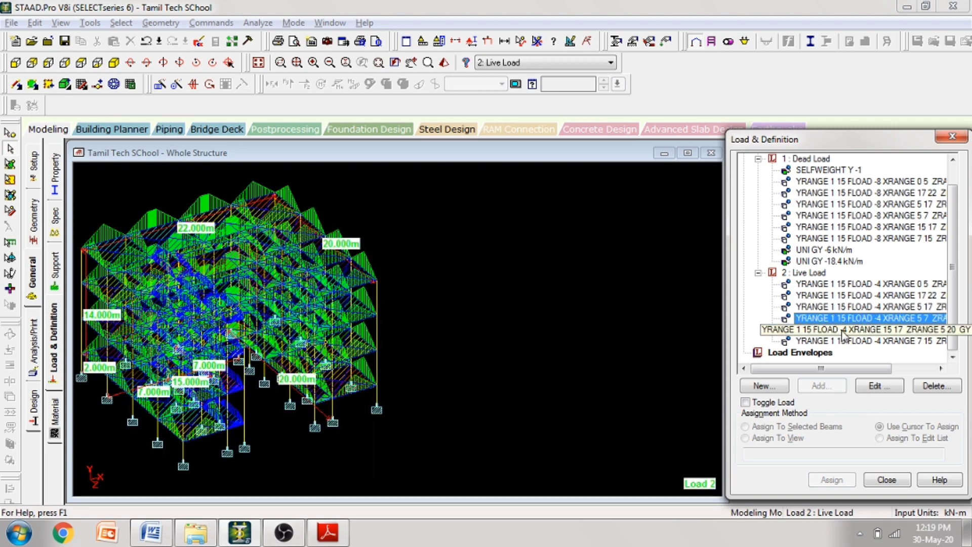
click(843, 330)
click(843, 341)
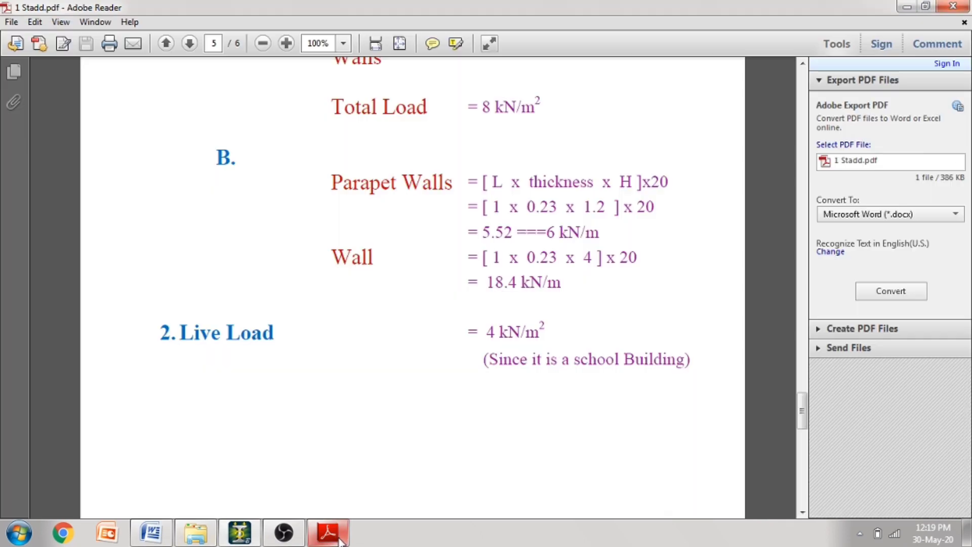
click(327, 532)
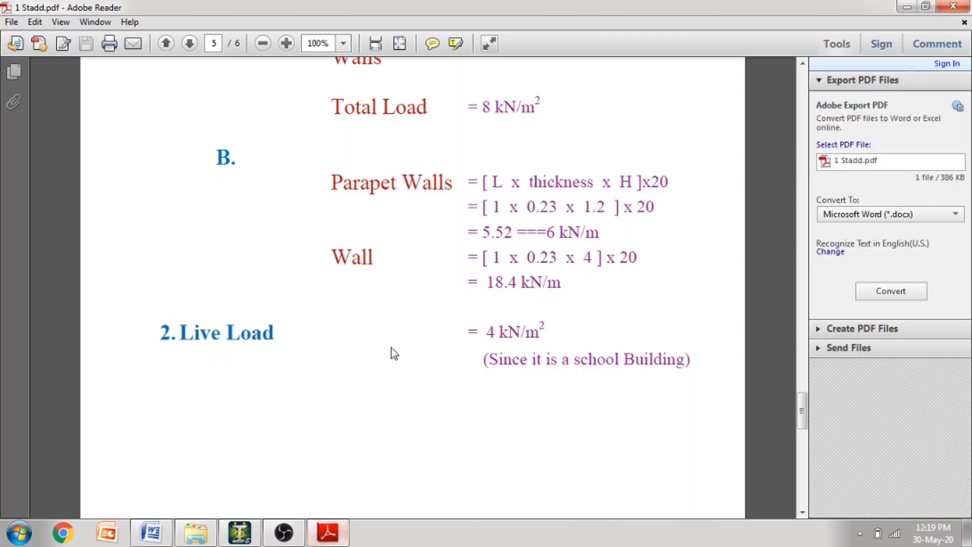
scroll(429, 324, down, 3)
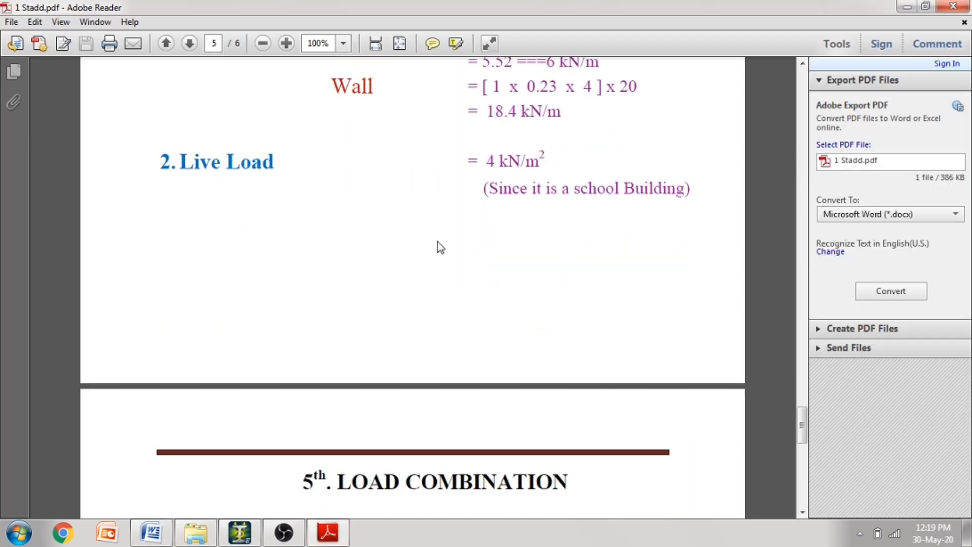
scroll(446, 230, down, 1)
scroll(446, 229, up, 2)
key(alt+Tab)
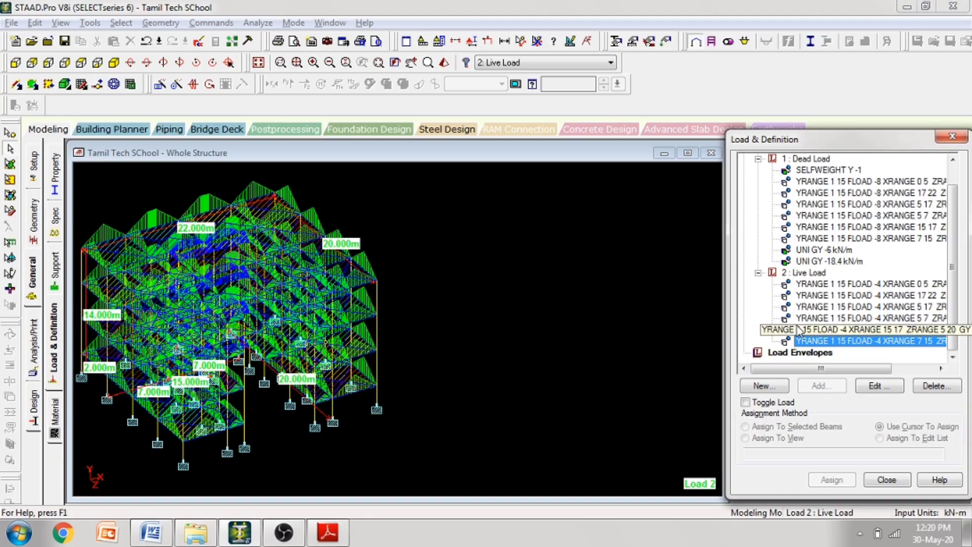
Save the modified structure
click(62, 42)
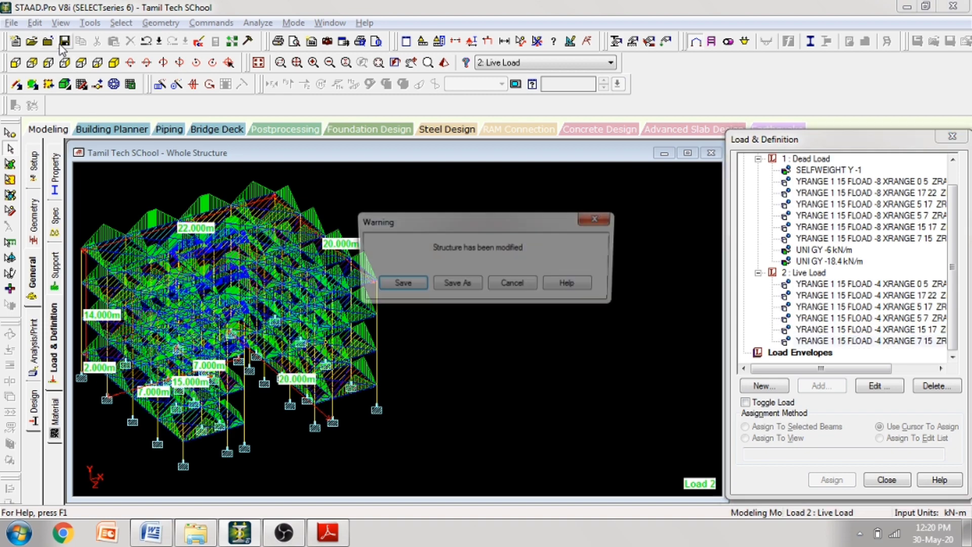
click(397, 285)
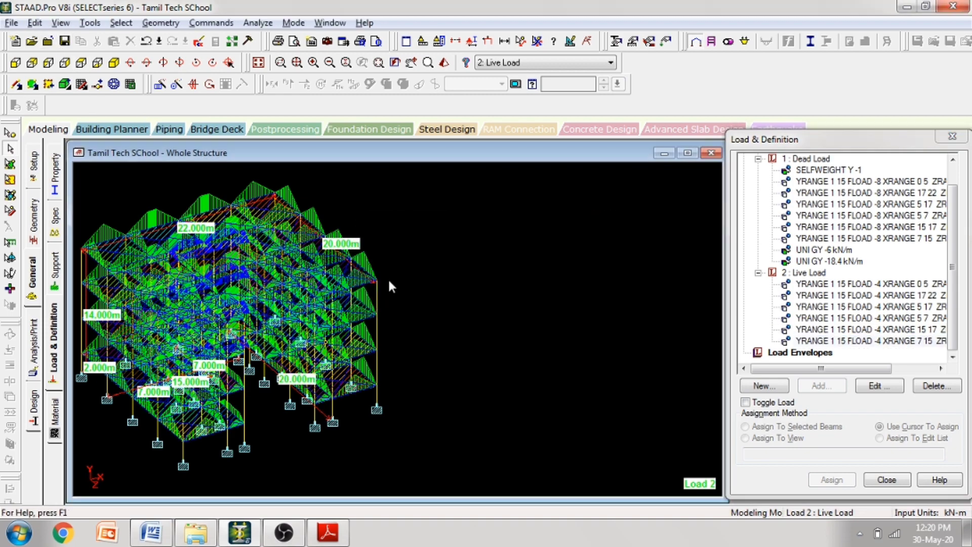
middle_drag(390, 236, 520, 278)
Switch to 1 Stadd.pdf in Adobe Reader and examine the list of workflow steps and the 5th section on load combinations
key(alt+Tab)
scroll(745, 278, up, 1)
middle_drag(568, 341, 583, 139)
scroll(581, 157, down, 5)
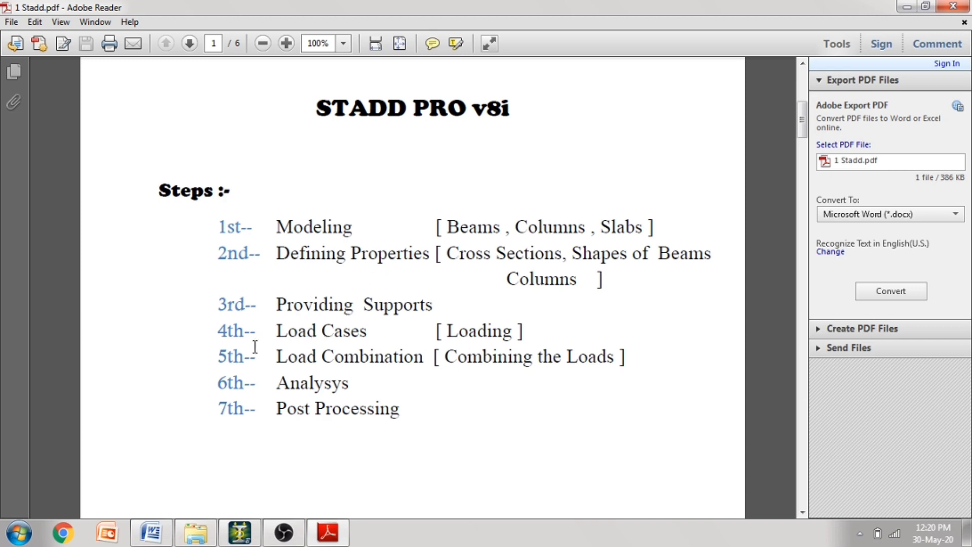
key(alt+Tab)
key(alt+Tab)
scroll(441, 255, down, 1)
scroll(441, 254, down, 20)
scroll(466, 401, up, 4)
scroll(466, 401, up, 1)
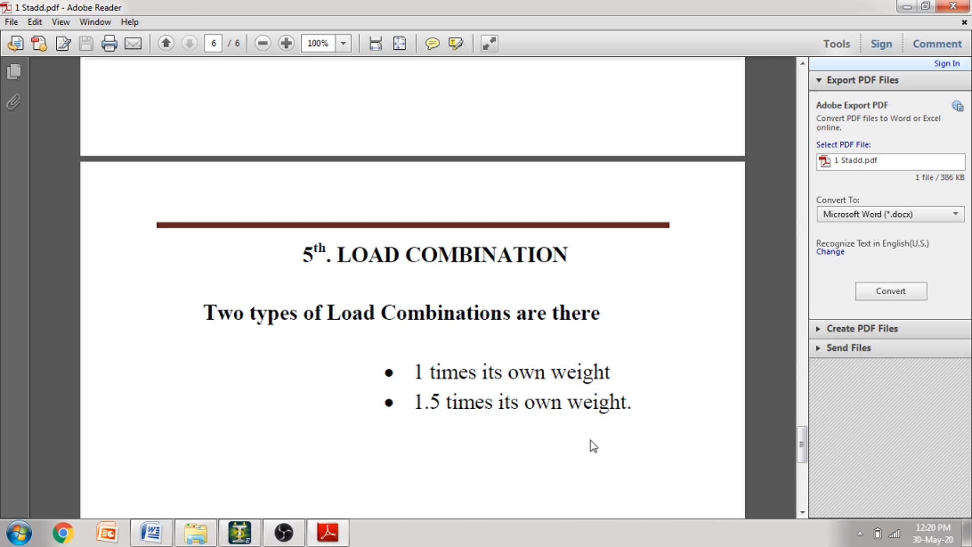
key(alt+Tab)
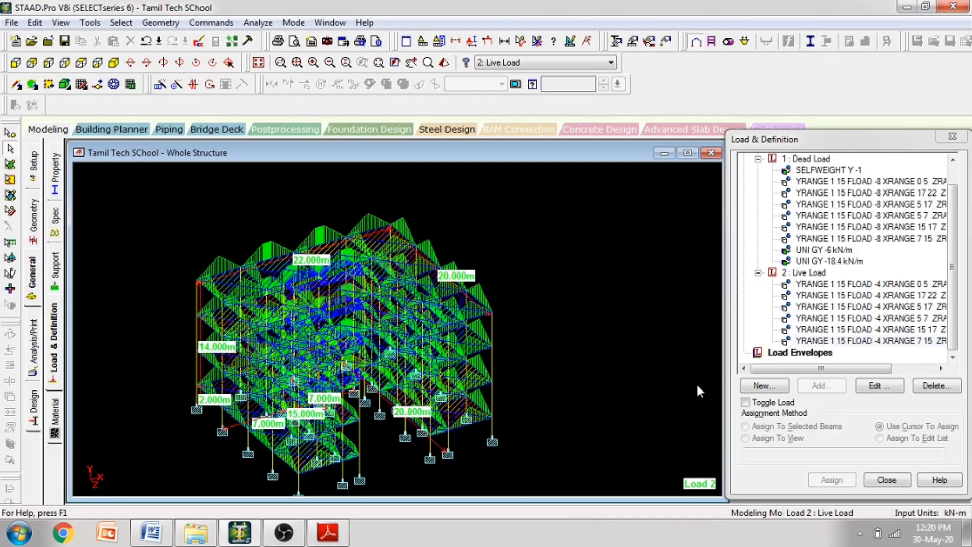
Start a new entry under Load Cases Details and open its Define Combinations settings, keeping the load list in view
scroll(860, 297, up, 2)
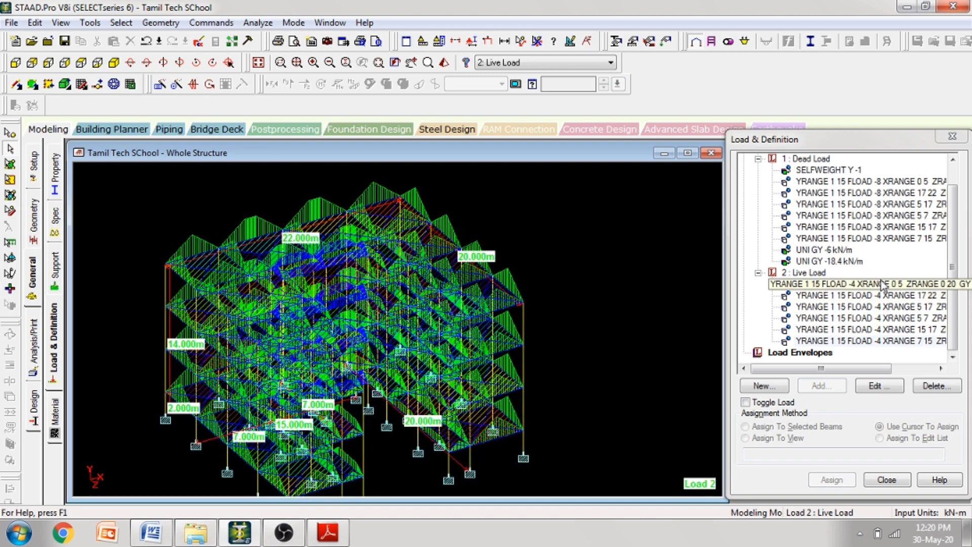
click(893, 260)
scroll(893, 274, up, 1)
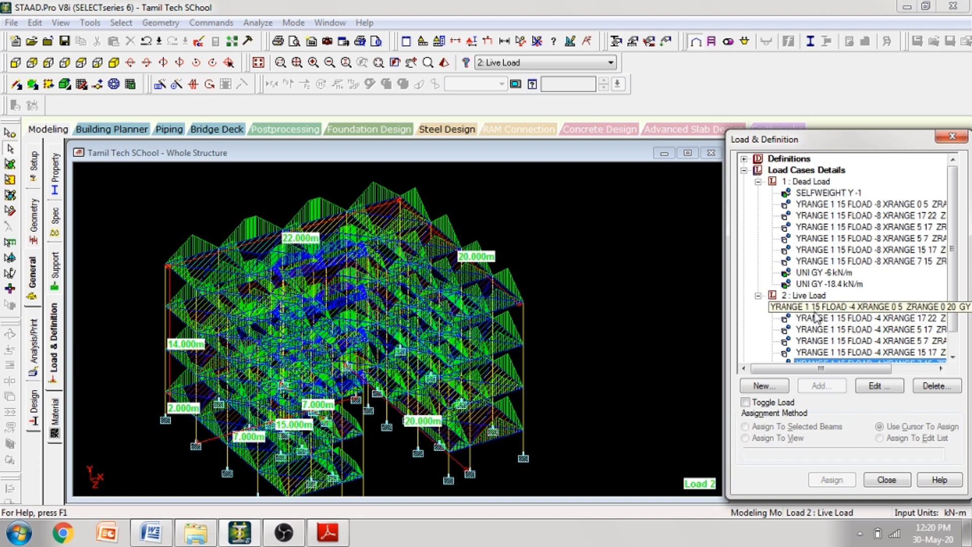
click(810, 171)
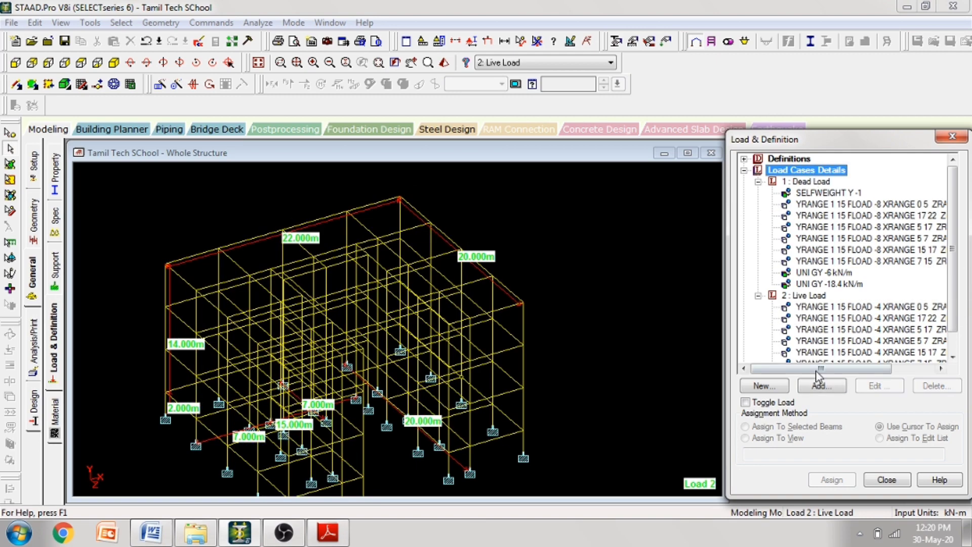
click(822, 385)
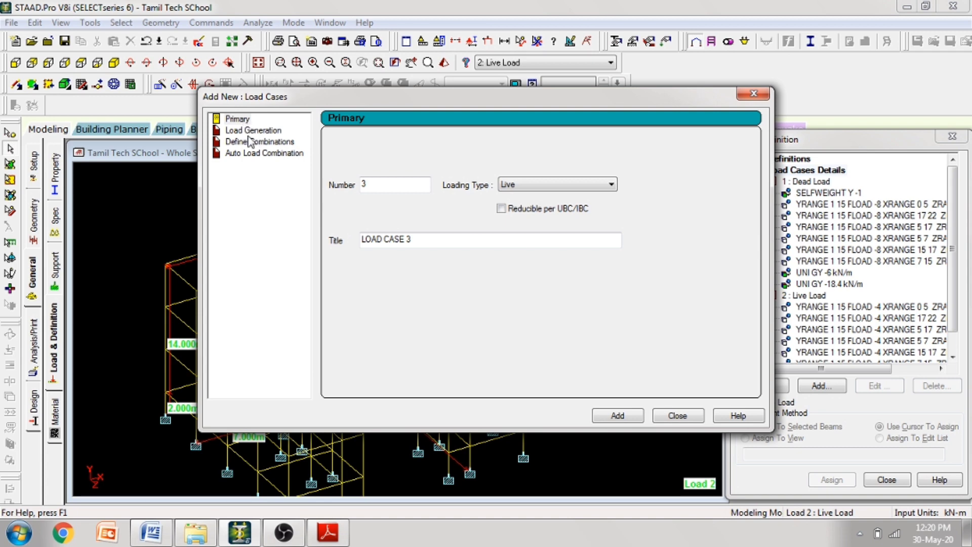
click(252, 142)
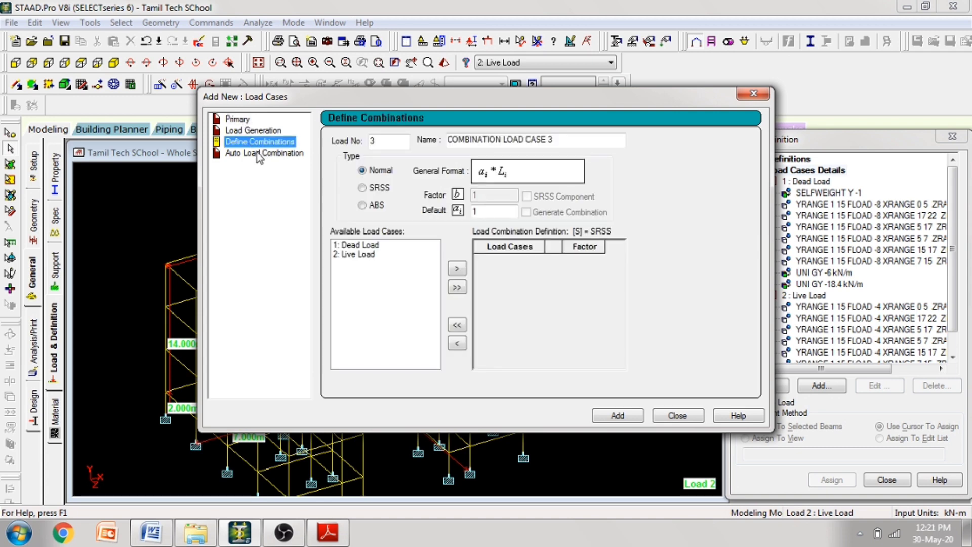
drag(359, 100, 324, 101)
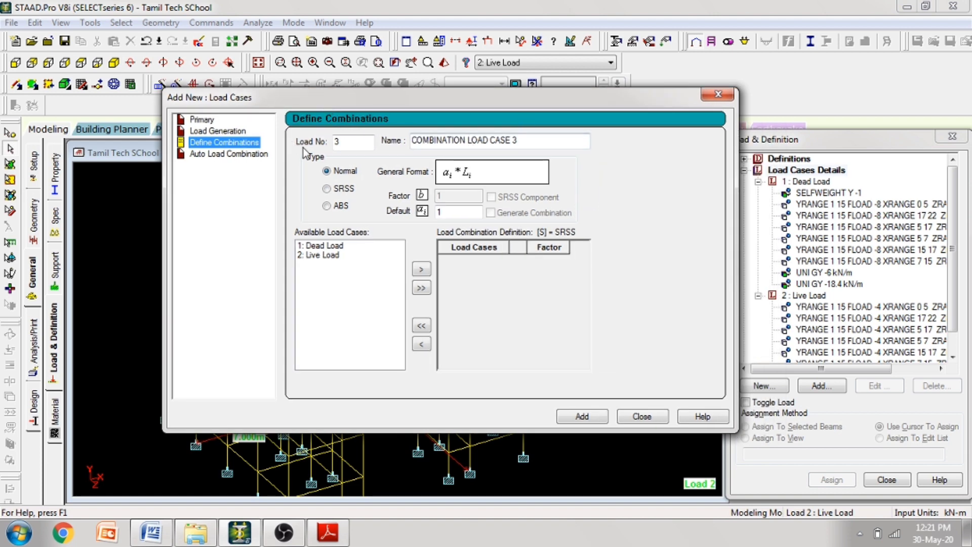
drag(559, 100, 507, 104)
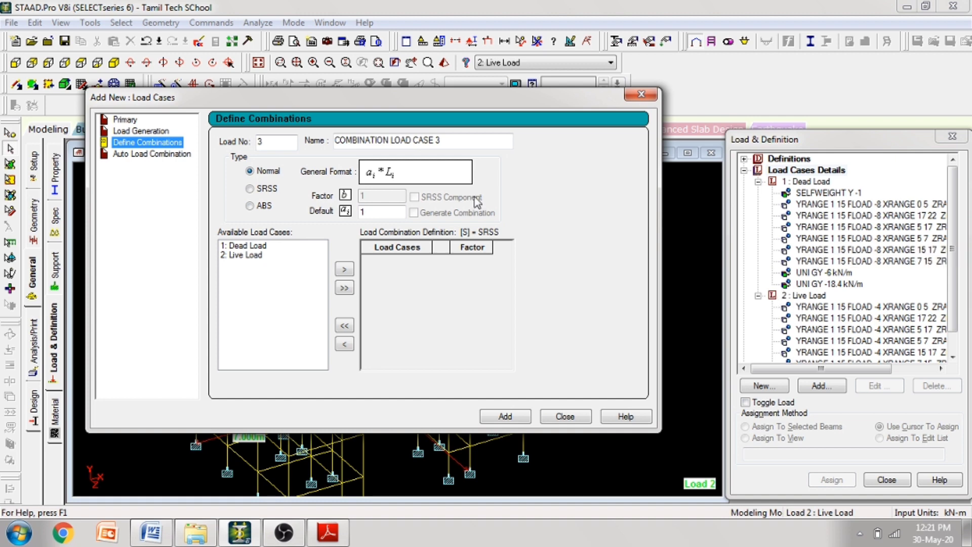
Name the new load combination 1, checking the combination factors in the PDF notes
drag(456, 138, 338, 140)
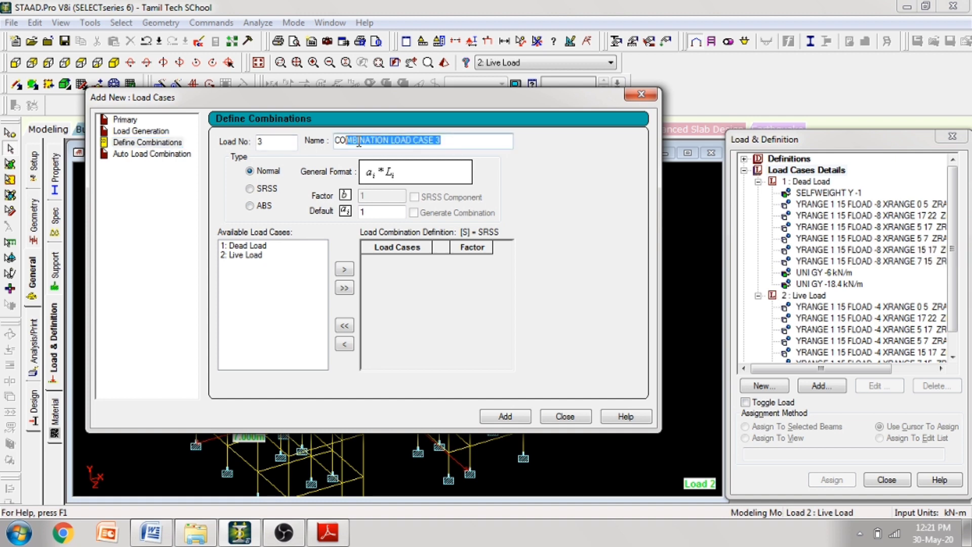
text(1)
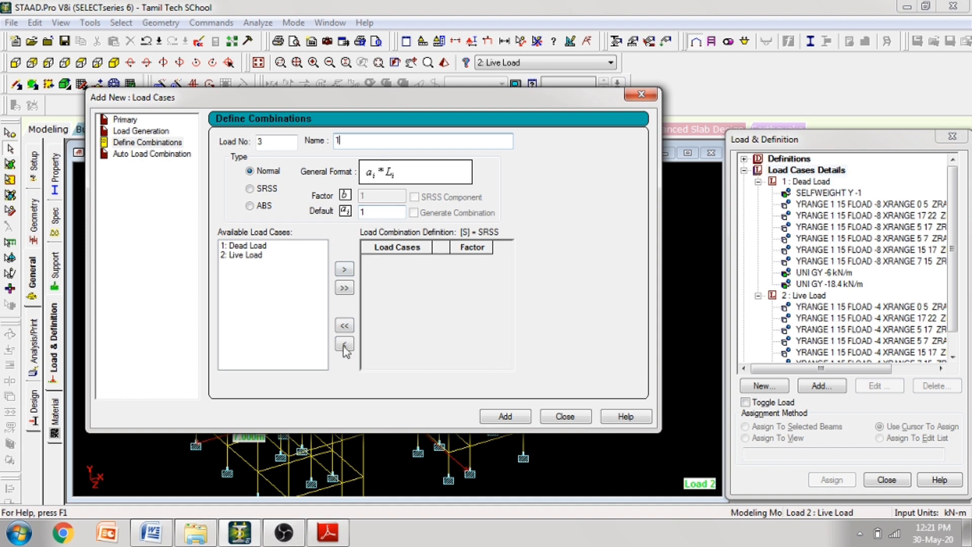
key(alt+Tab)
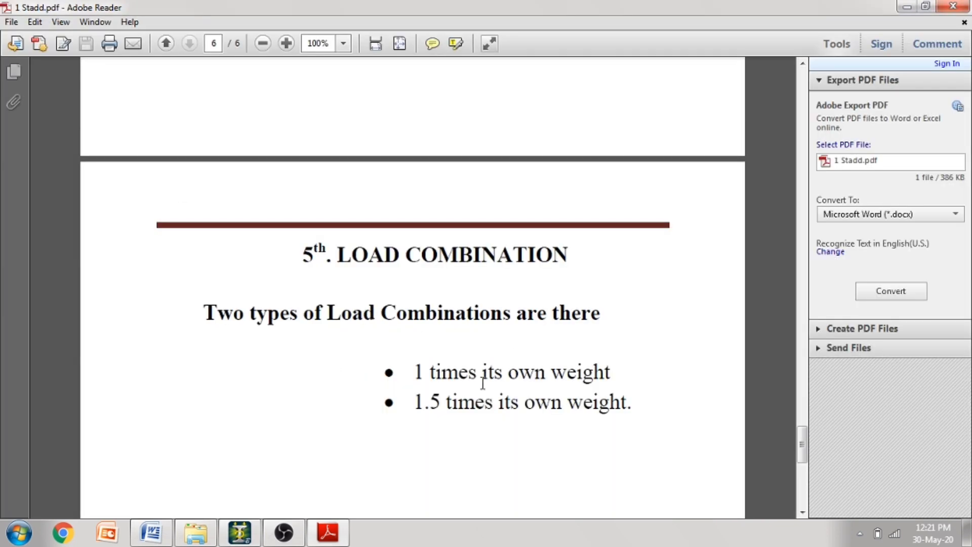
key(alt+Tab)
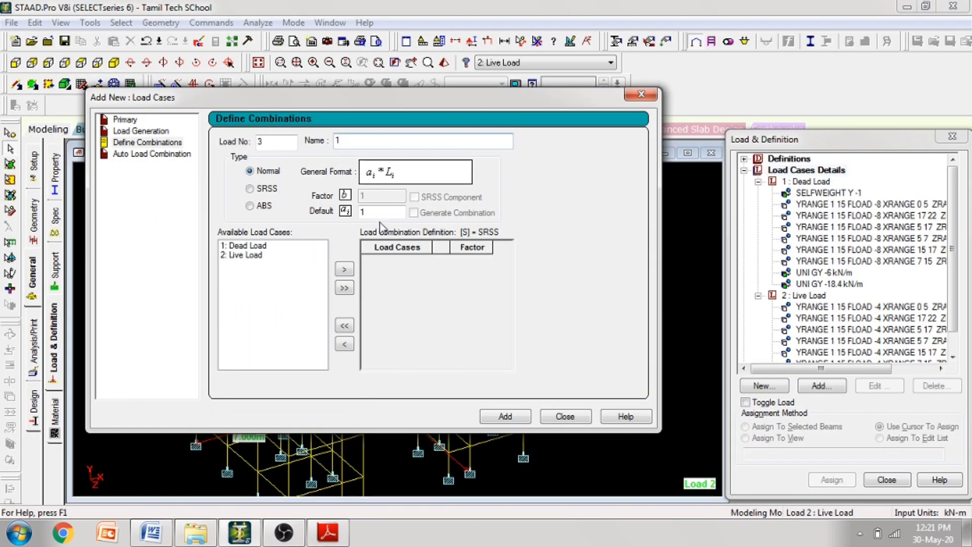
click(344, 287)
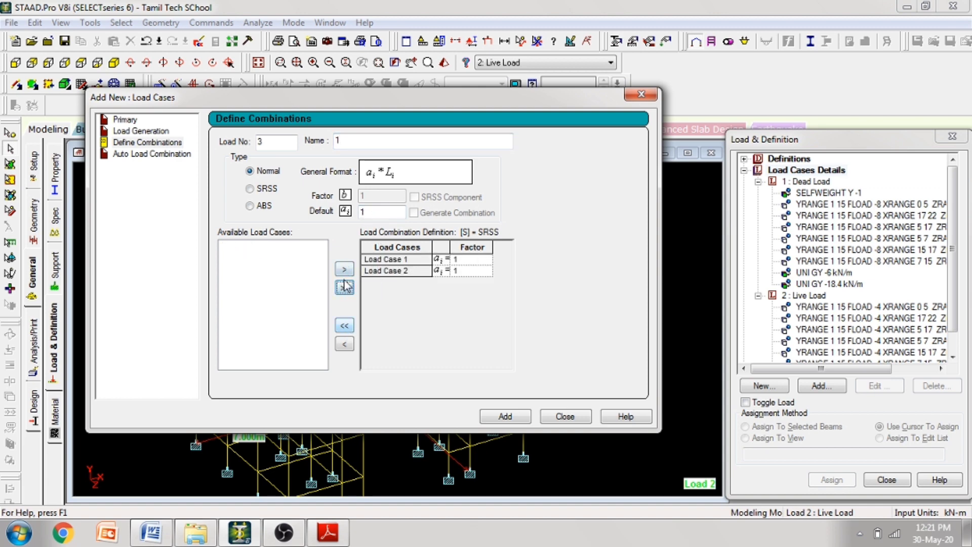
click(345, 324)
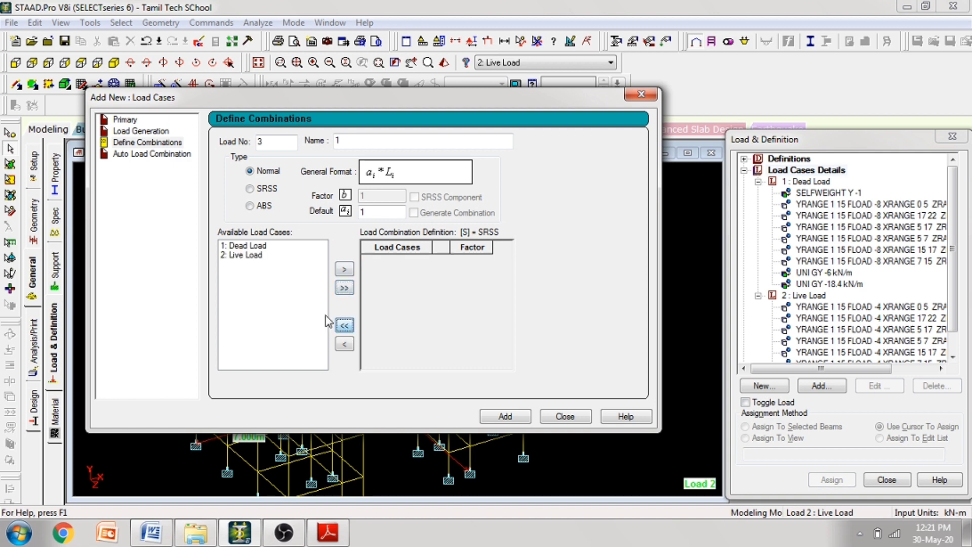
click(255, 247)
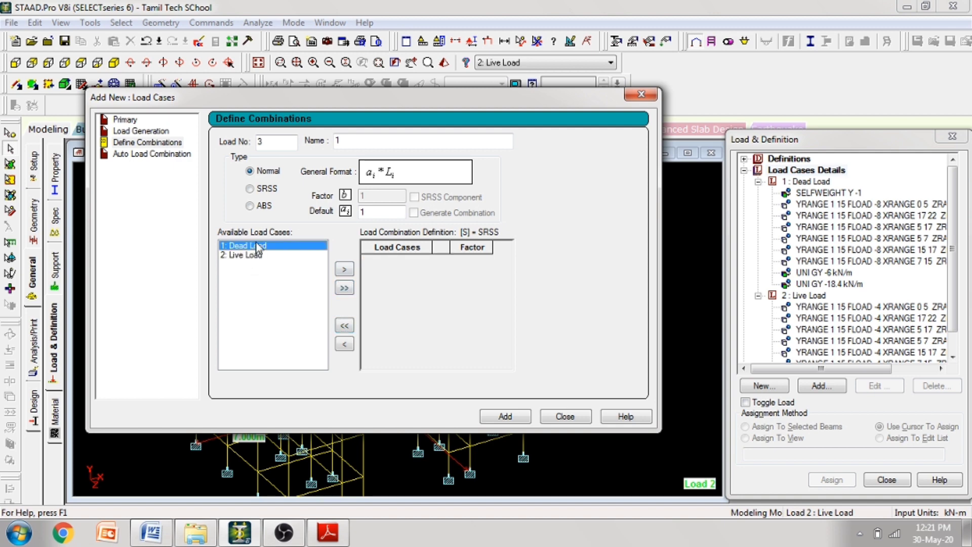
click(344, 269)
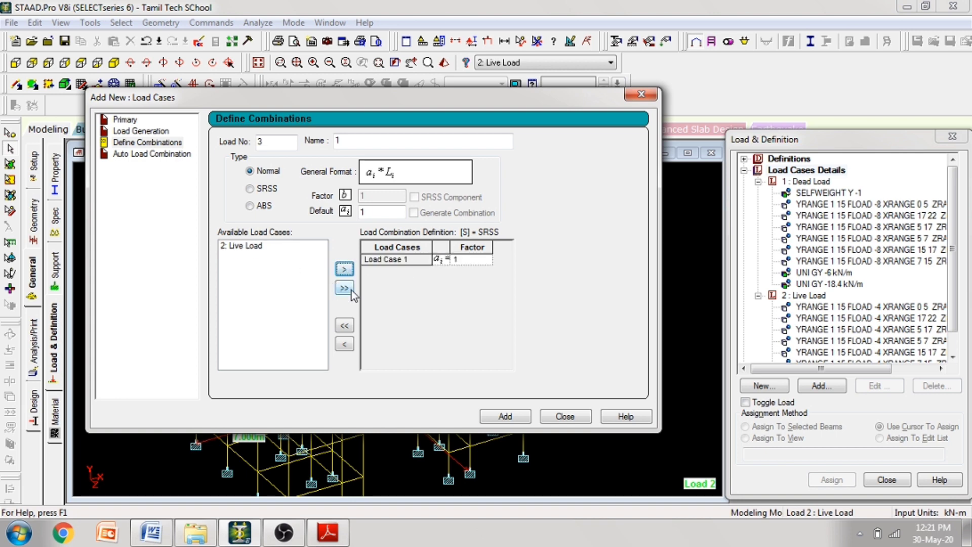
click(345, 344)
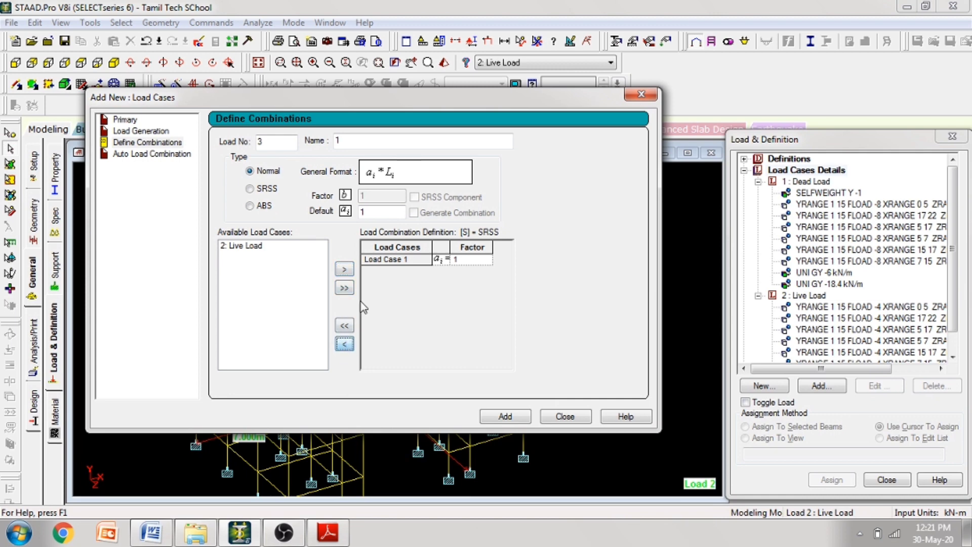
click(389, 260)
click(344, 345)
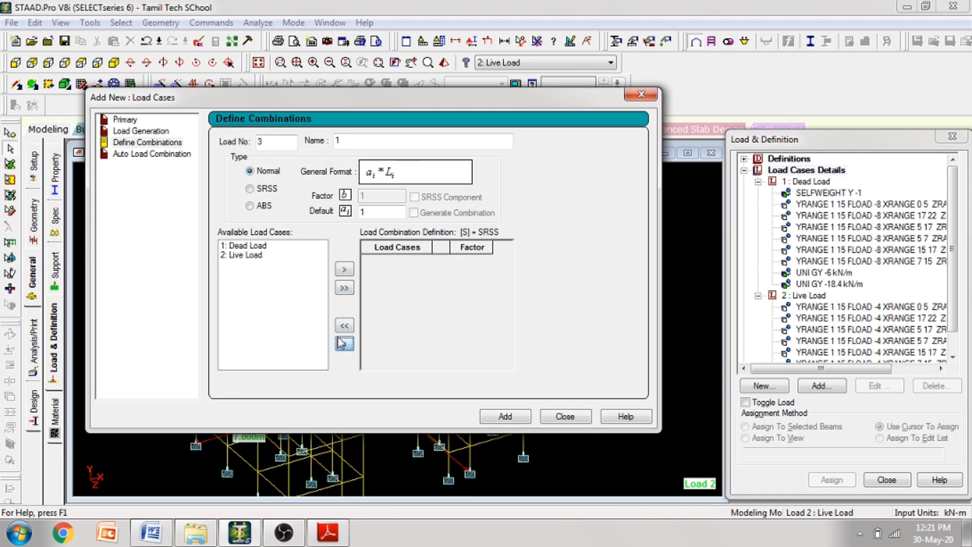
click(345, 287)
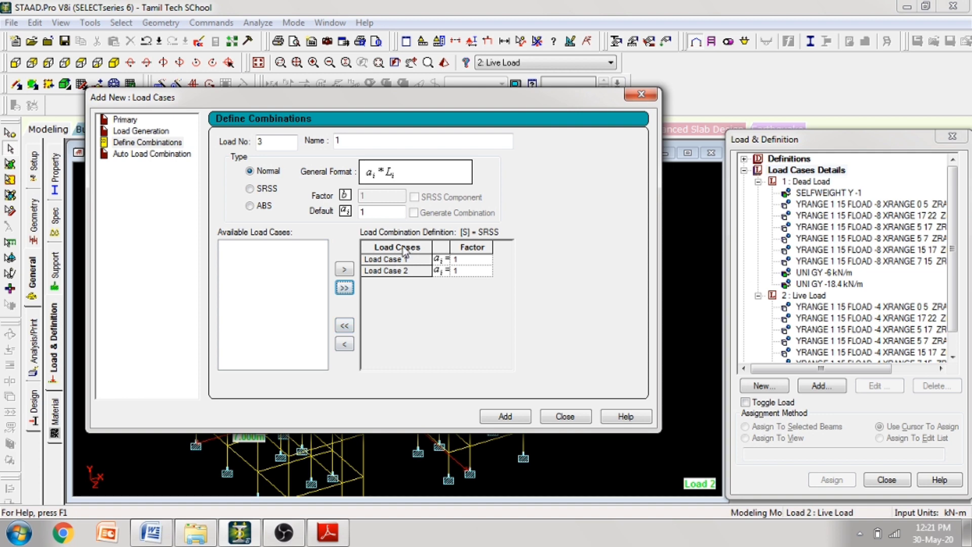
click(383, 270)
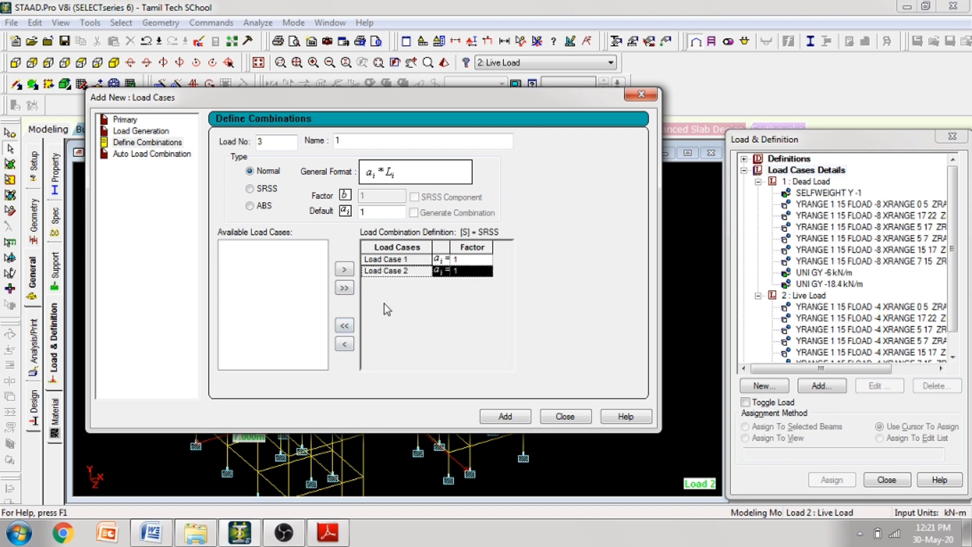
click(344, 344)
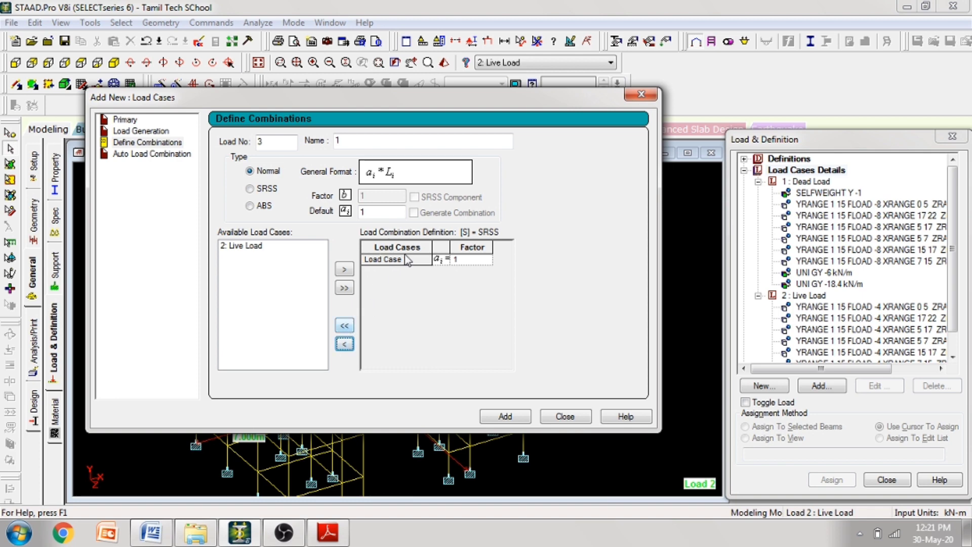
click(345, 325)
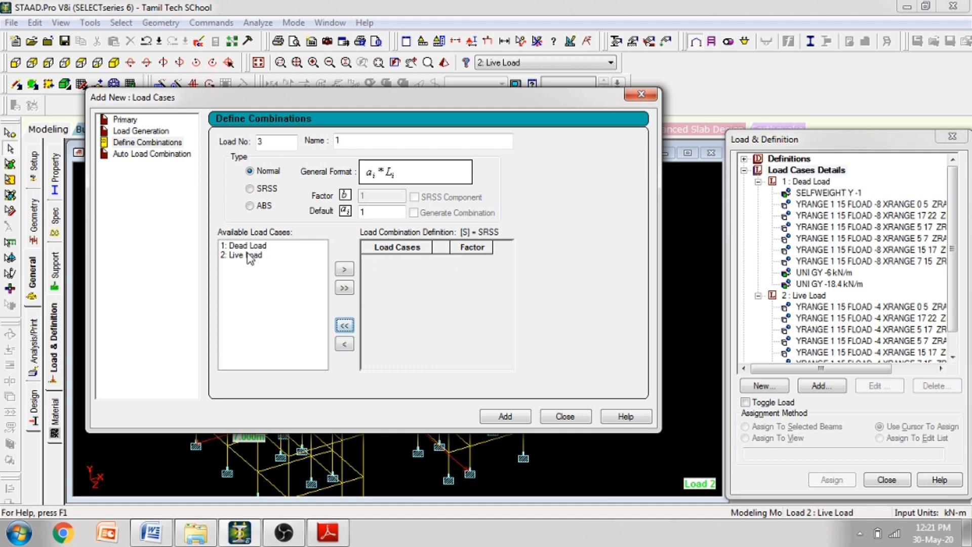
Include all available load cases, Dead Load and Live Load, in combination 1 with factor 1 and add the combination
click(344, 287)
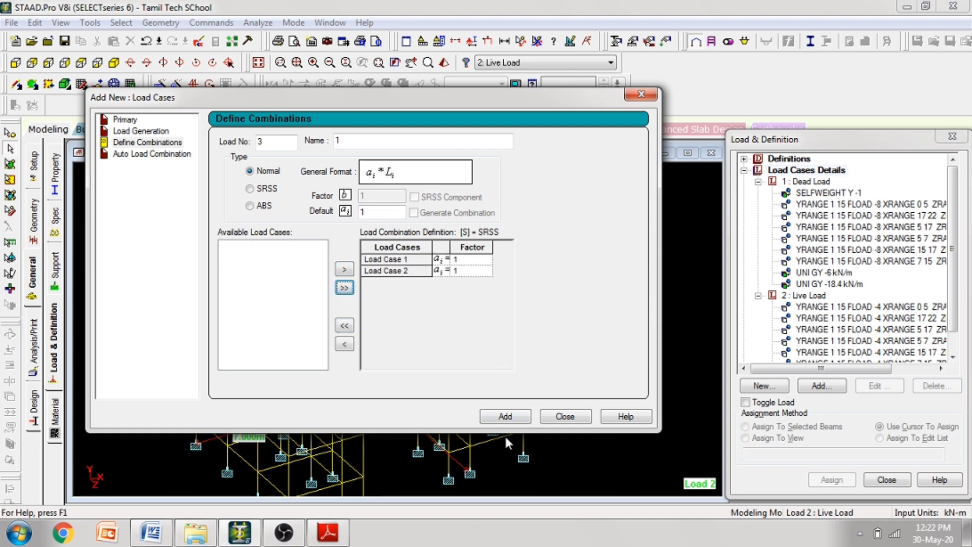
click(504, 416)
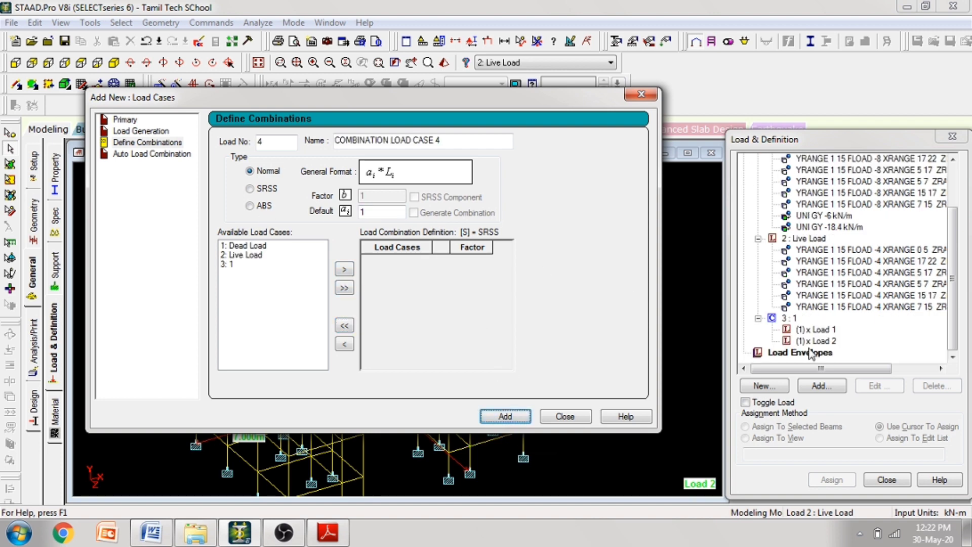
Name the next load combination 2 and set its default factor to 1.5
drag(429, 140, 291, 142)
key(BackSpace)
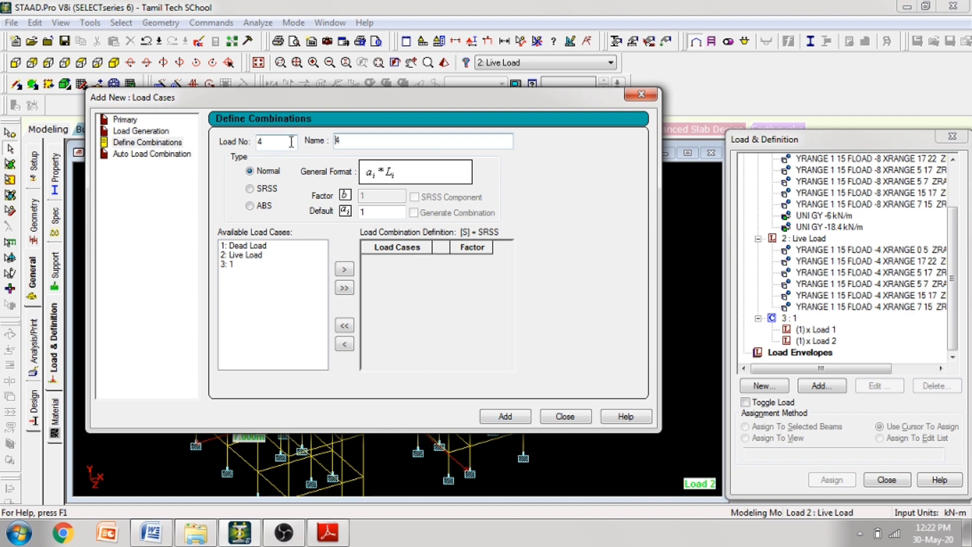
click(345, 146)
drag(345, 146, 334, 151)
text(2)
click(370, 210)
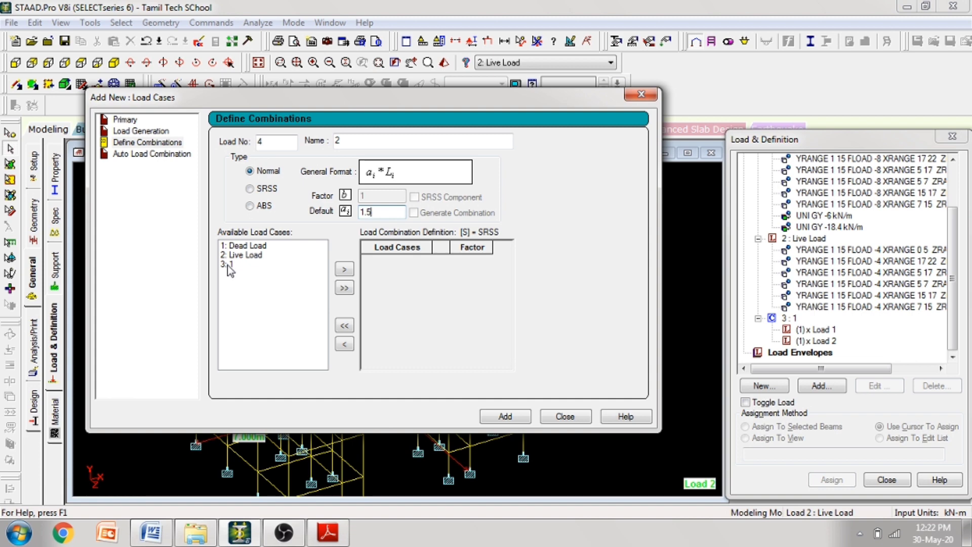
Include only Dead Load and Live Load in combination 2, add it, and close the load case definition dialog
drag(244, 260, 246, 248)
click(344, 269)
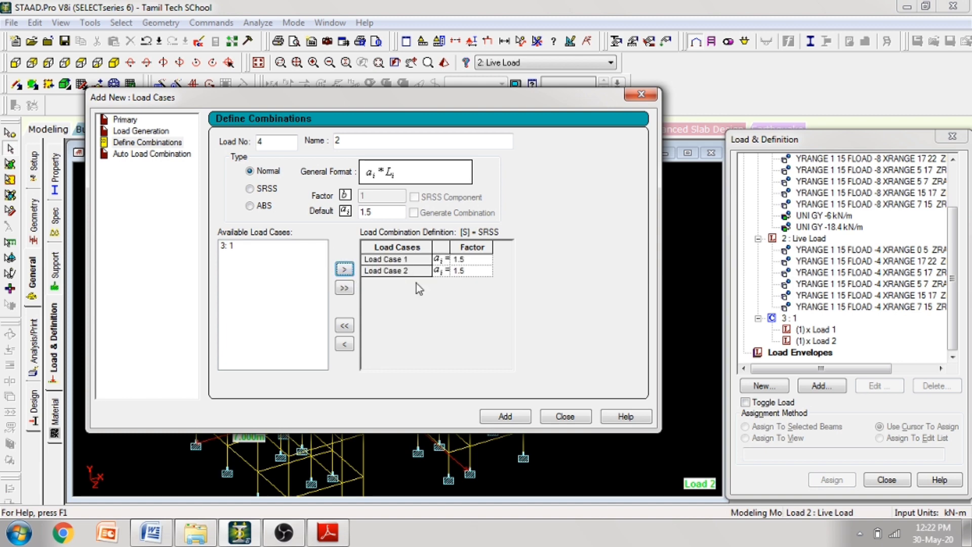
click(501, 416)
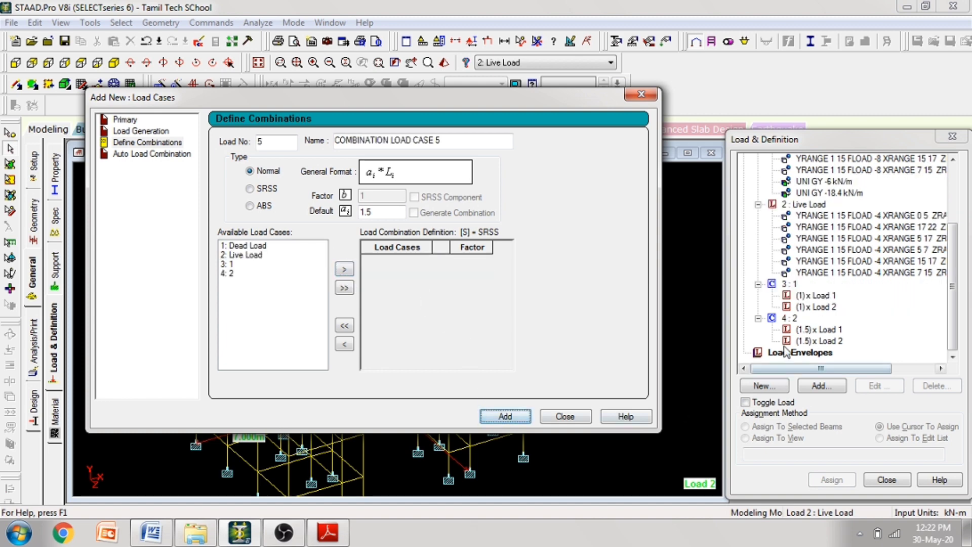
click(576, 421)
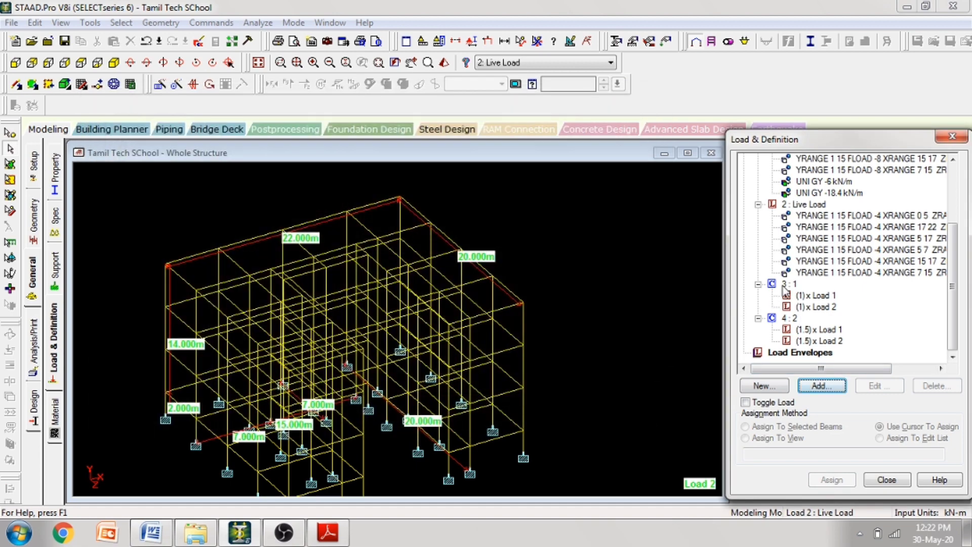
Examine combination 1 on the structure and compare it with the individual Dead Load and Live Load floor load entries
click(788, 284)
click(802, 296)
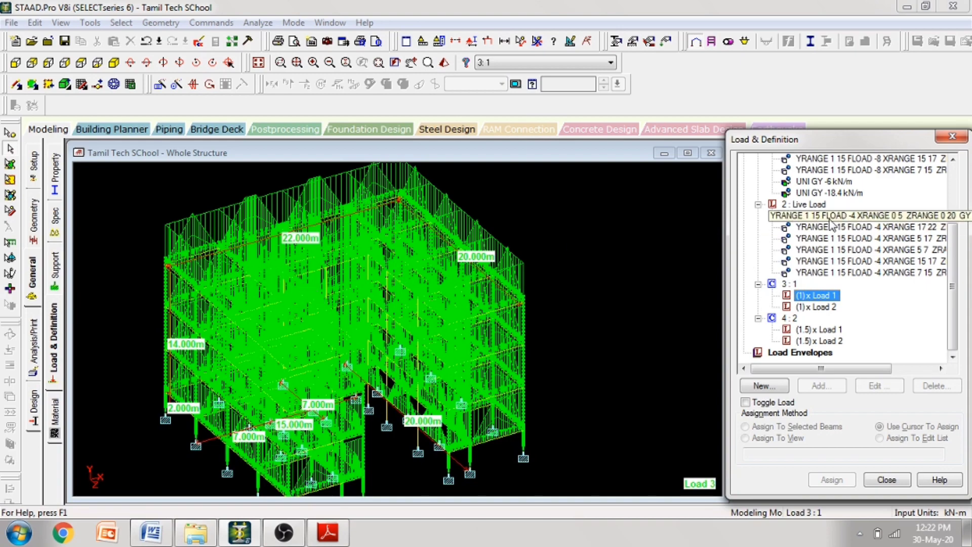
click(803, 204)
click(824, 228)
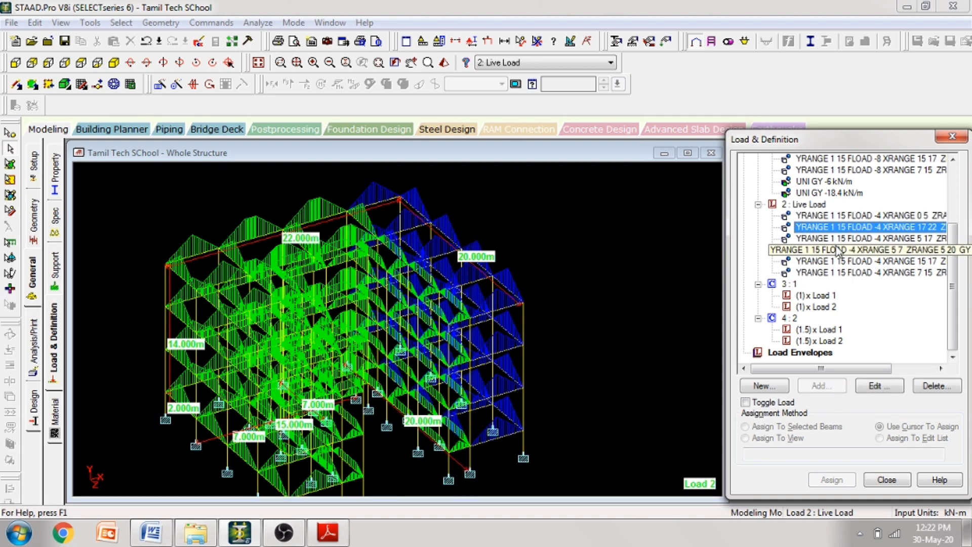
scroll(837, 250, up, 2)
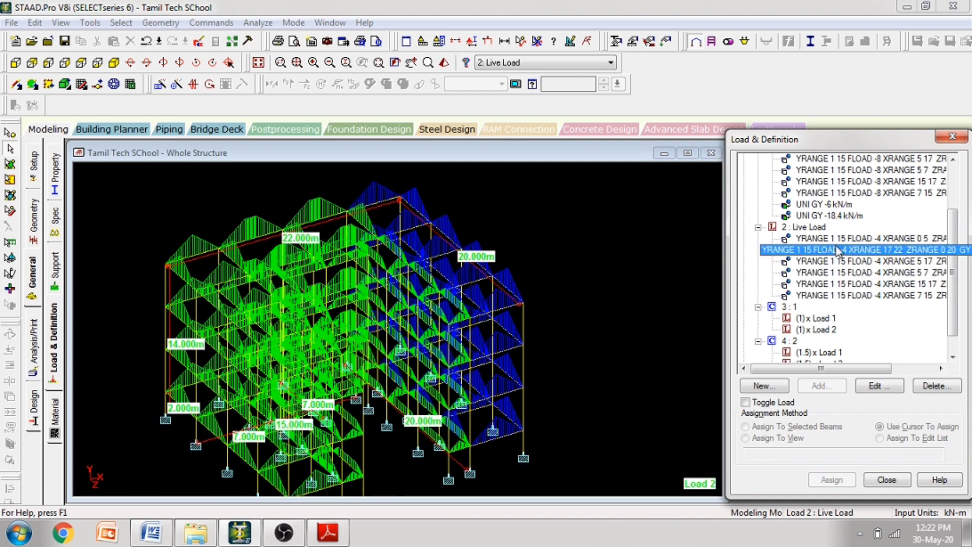
click(857, 183)
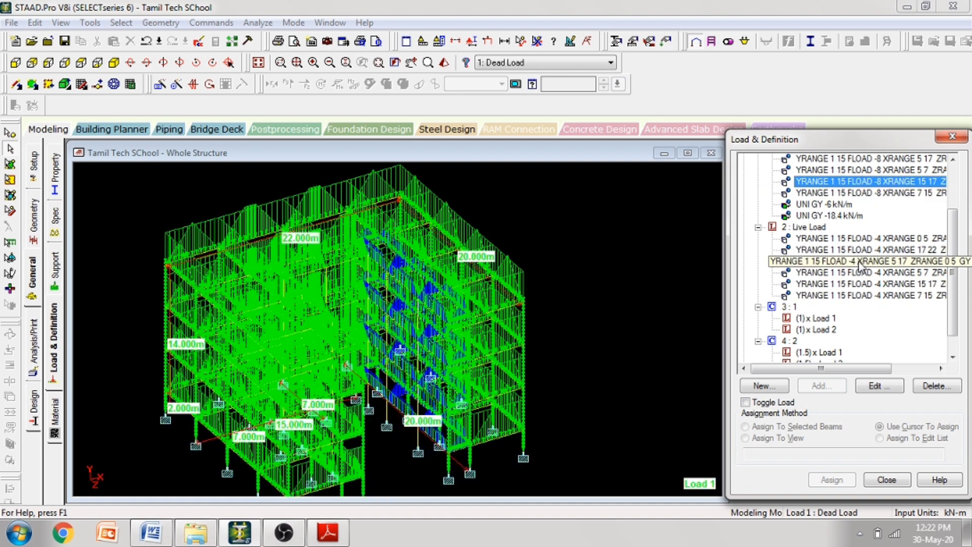
click(851, 192)
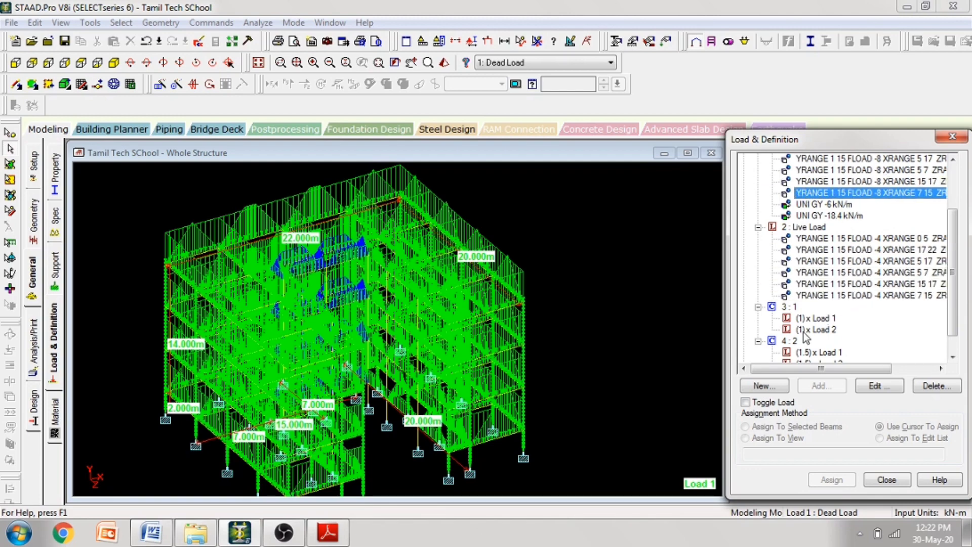
click(818, 319)
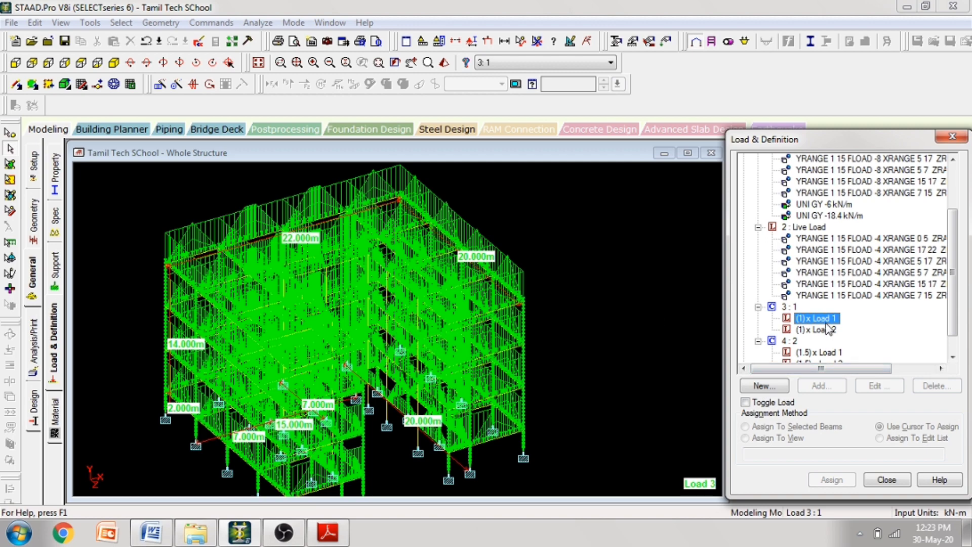
scroll(828, 329, down, 1)
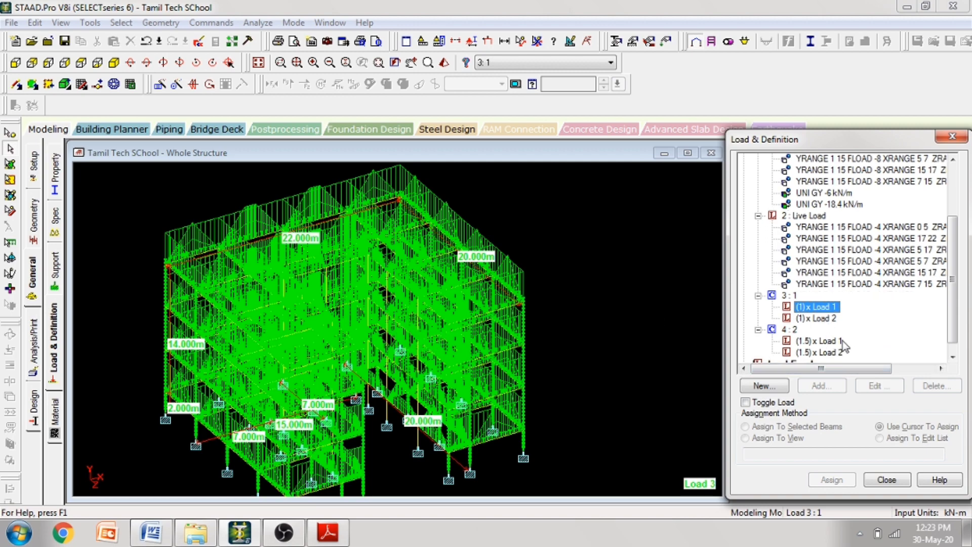
click(829, 341)
click(828, 319)
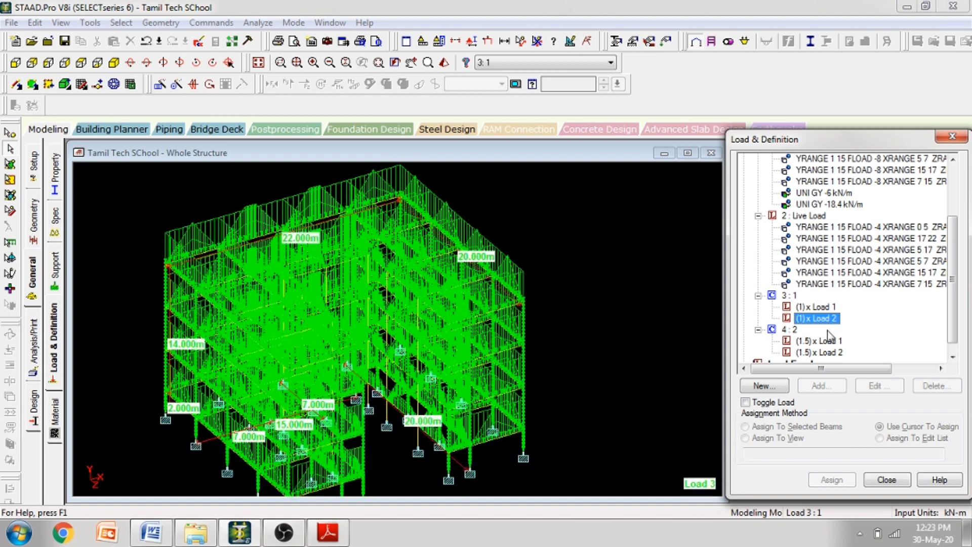
scroll(828, 334, down, 1)
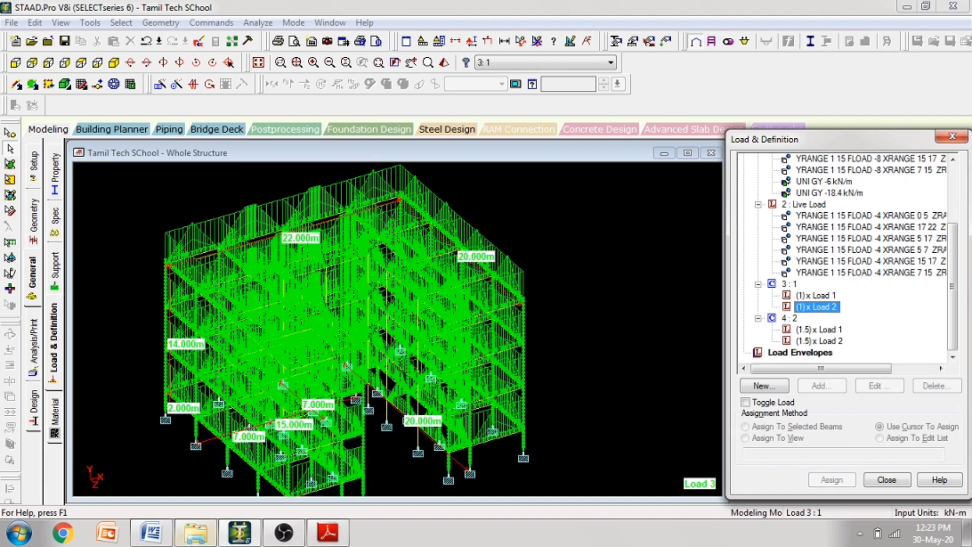
Switch to 1 Stadd.pdf in Adobe Reader, review the workflow steps after load combination, and return to STAAD.Pro
click(240, 533)
scroll(224, 218, down, 2)
scroll(223, 209, up, 3)
middle_drag(224, 209, 284, 37)
scroll(299, 377, down, 9)
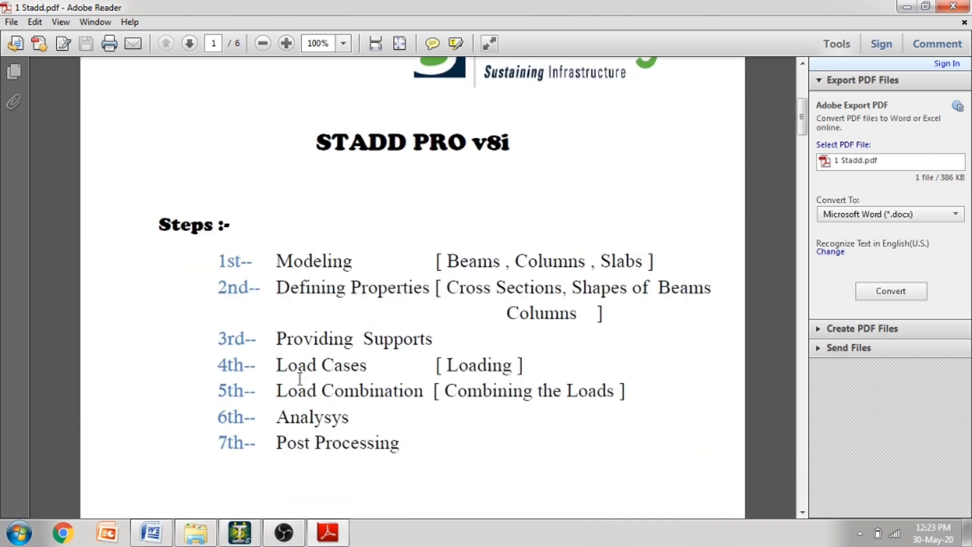
scroll(299, 377, down, 3)
key(alt+Tab)
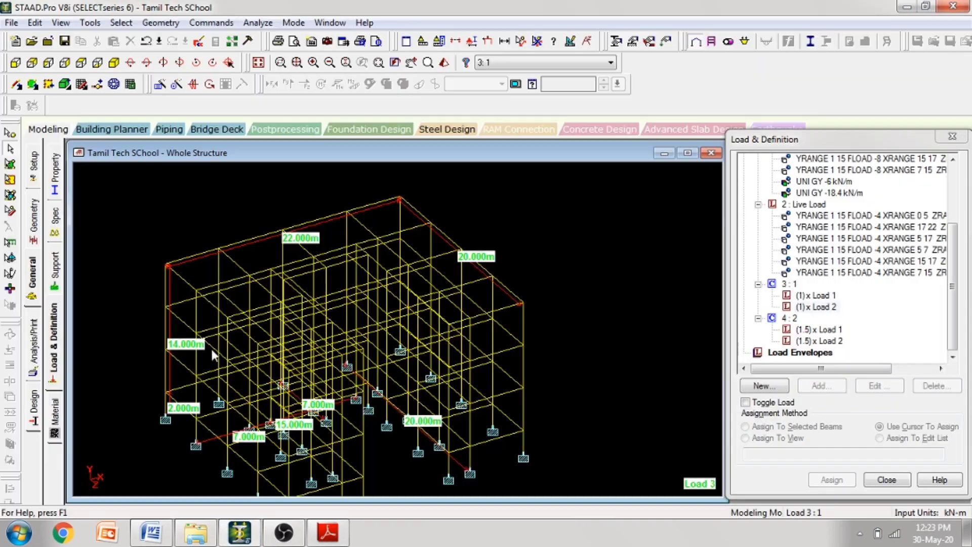
Add a Perform Analysis command with the print option All and close the analysis commands dialog
click(34, 345)
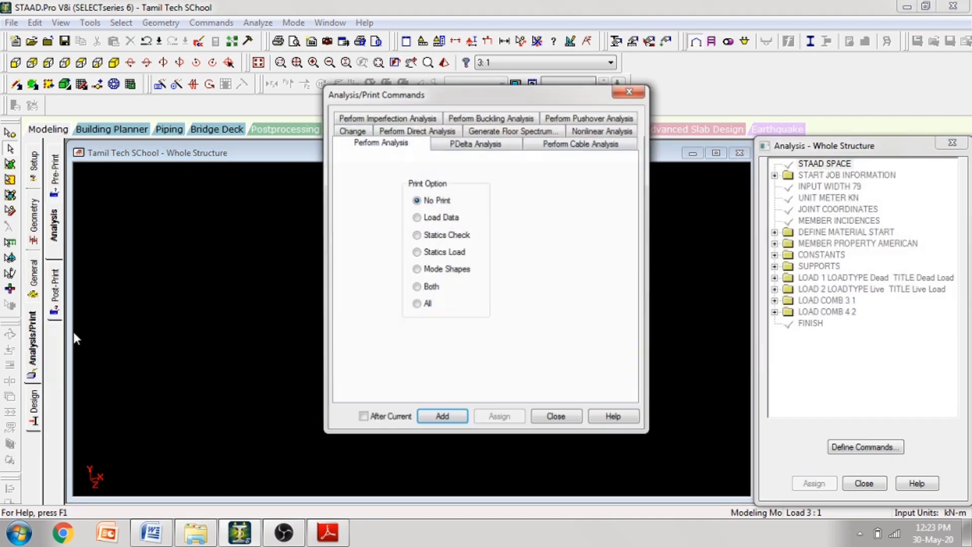
click(428, 304)
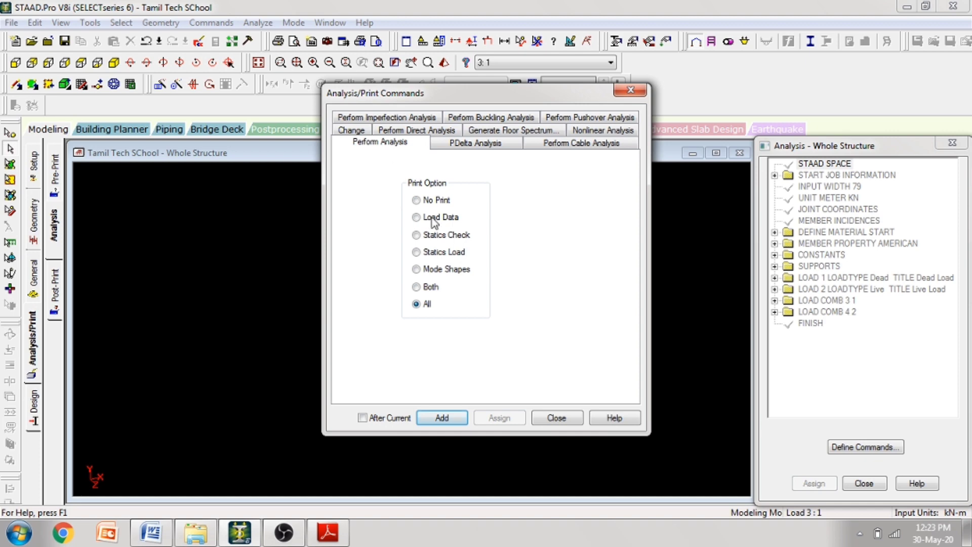
click(456, 417)
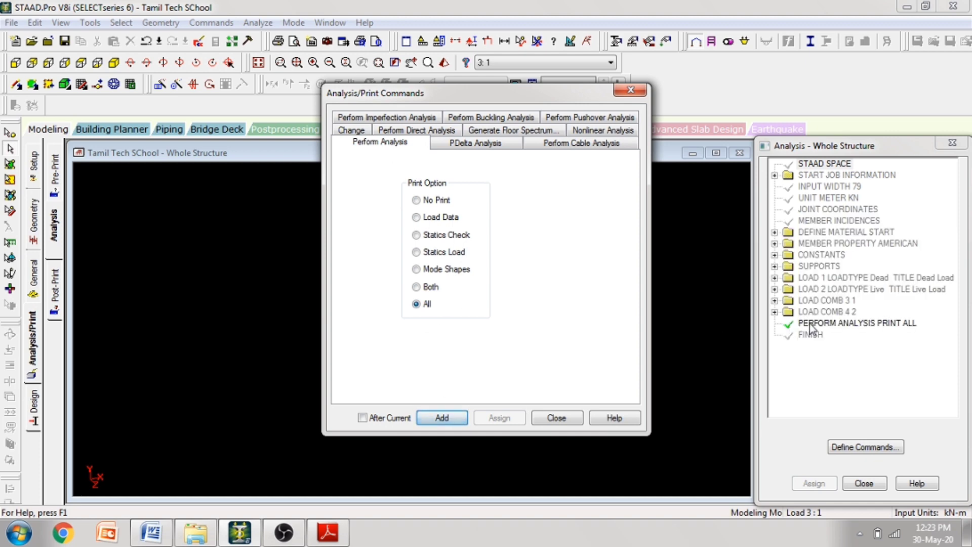
click(571, 416)
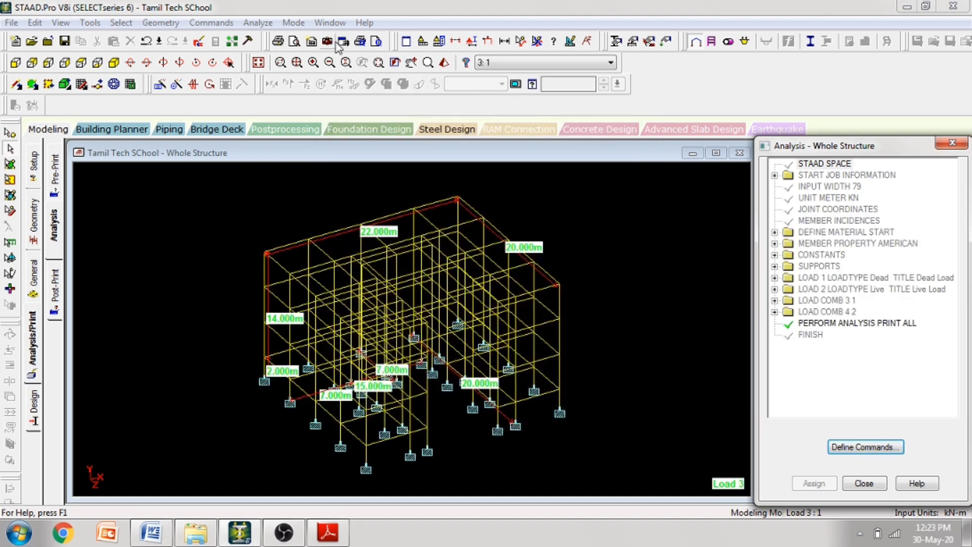
Run the analysis of the structure, review the analysis log, and finish with the Stay in Modeling Mode option
click(258, 24)
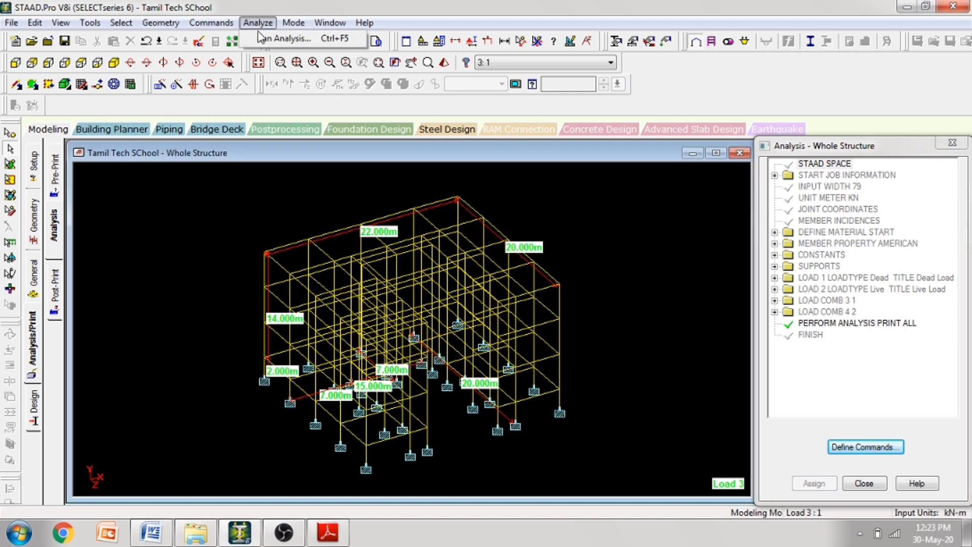
click(284, 38)
key(Return)
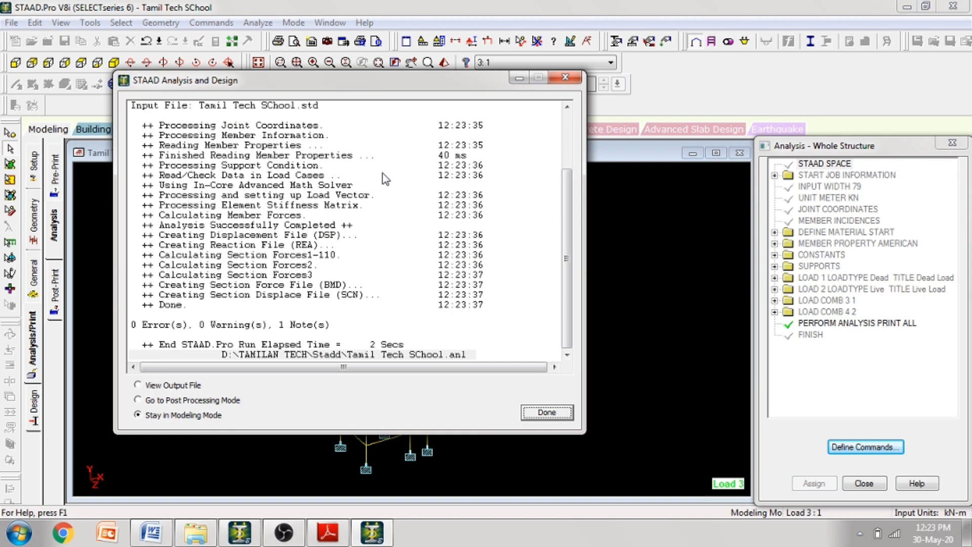
drag(459, 73, 565, 67)
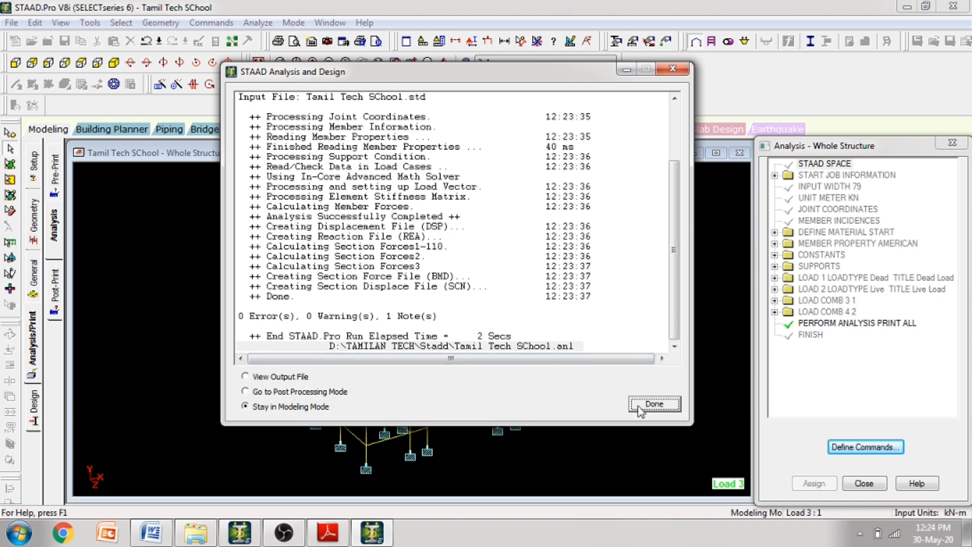
click(654, 404)
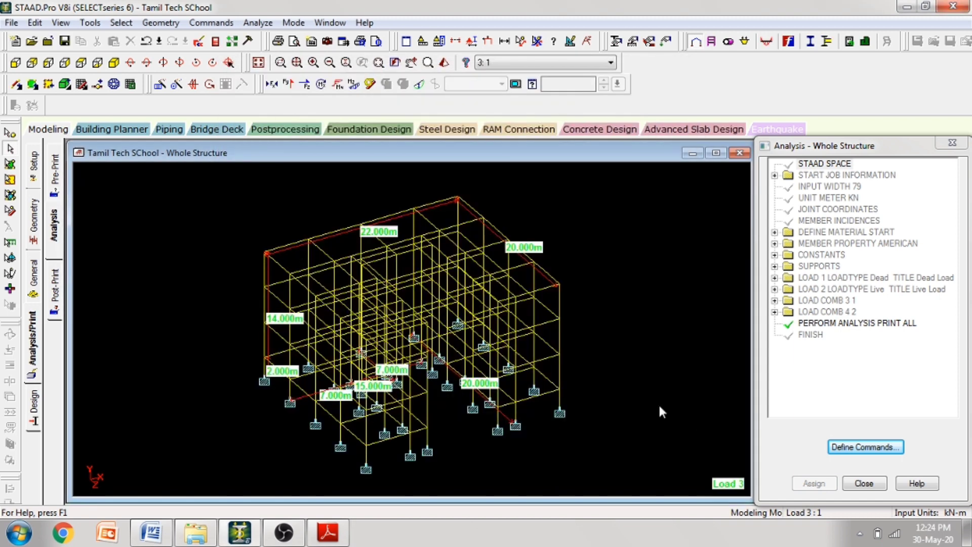
Check the remaining workflow steps in 1 Stadd.pdf in Adobe Reader and return to the STAAD.Pro model
key(alt+Tab)
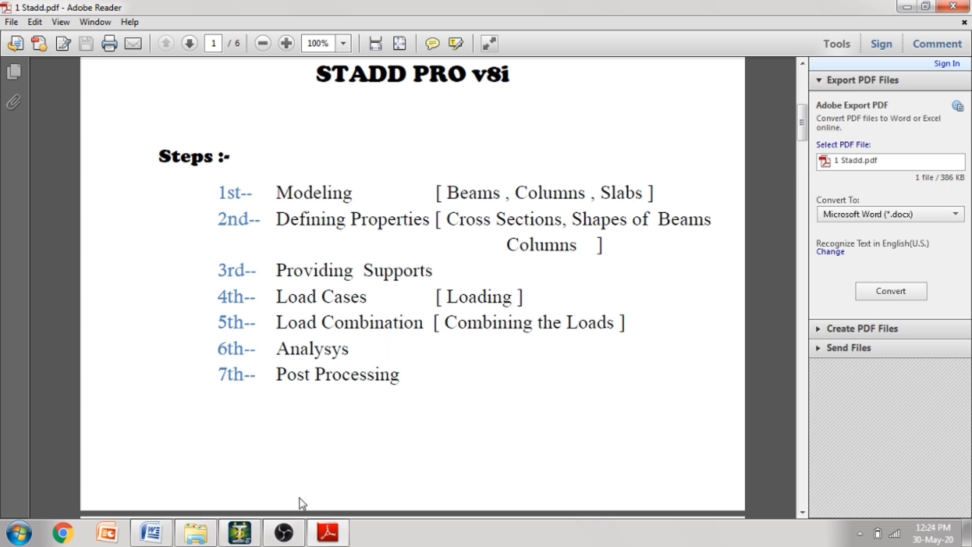
click(242, 532)
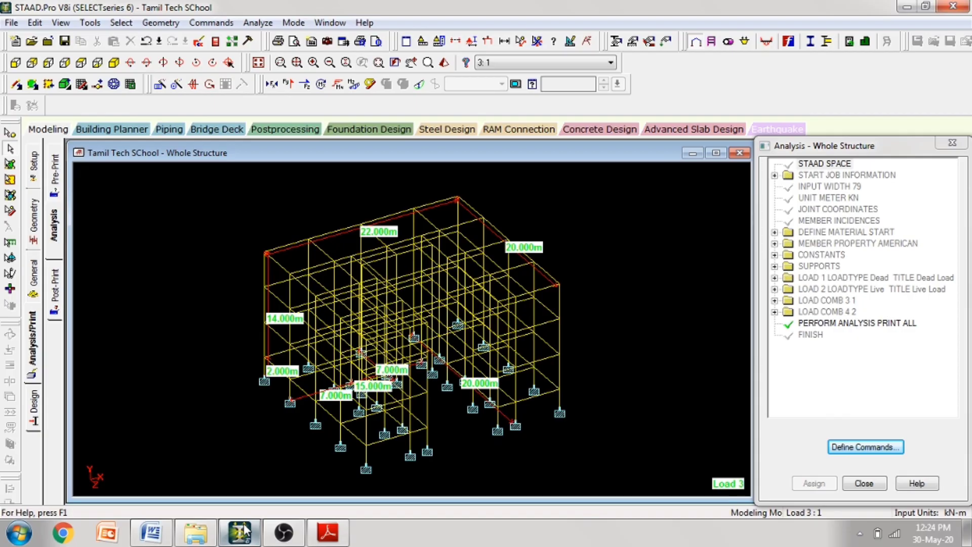